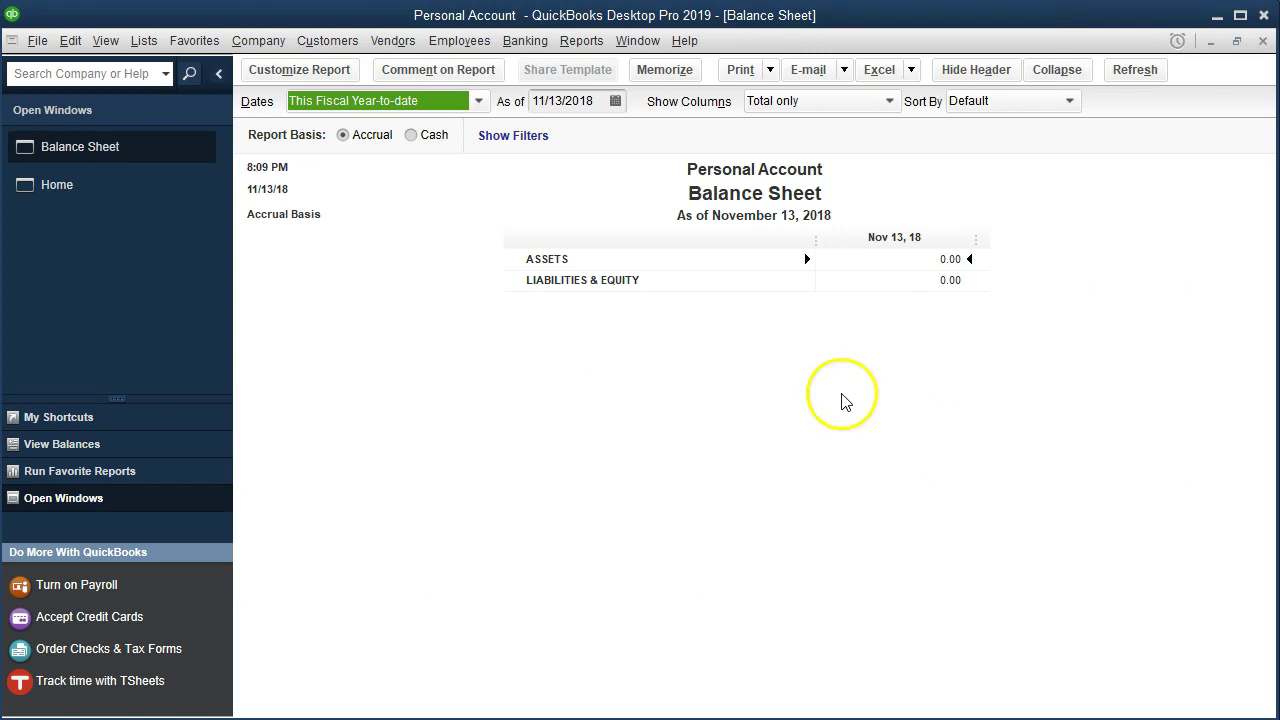
Customize the Balance Sheet report's date range to run from 01/01/2020 to 12/31/2020
{"action": "left_click", "coordinate": [349, 76]}
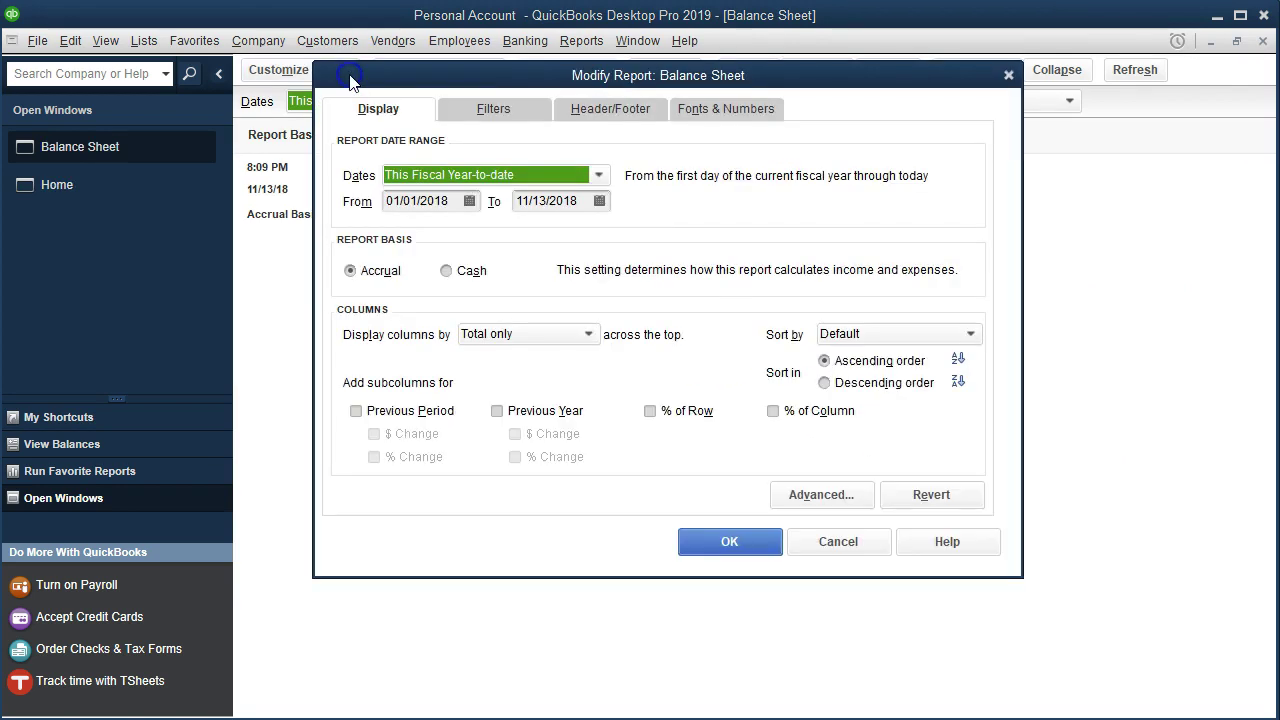
{"action": "key", "text": "Tab"}
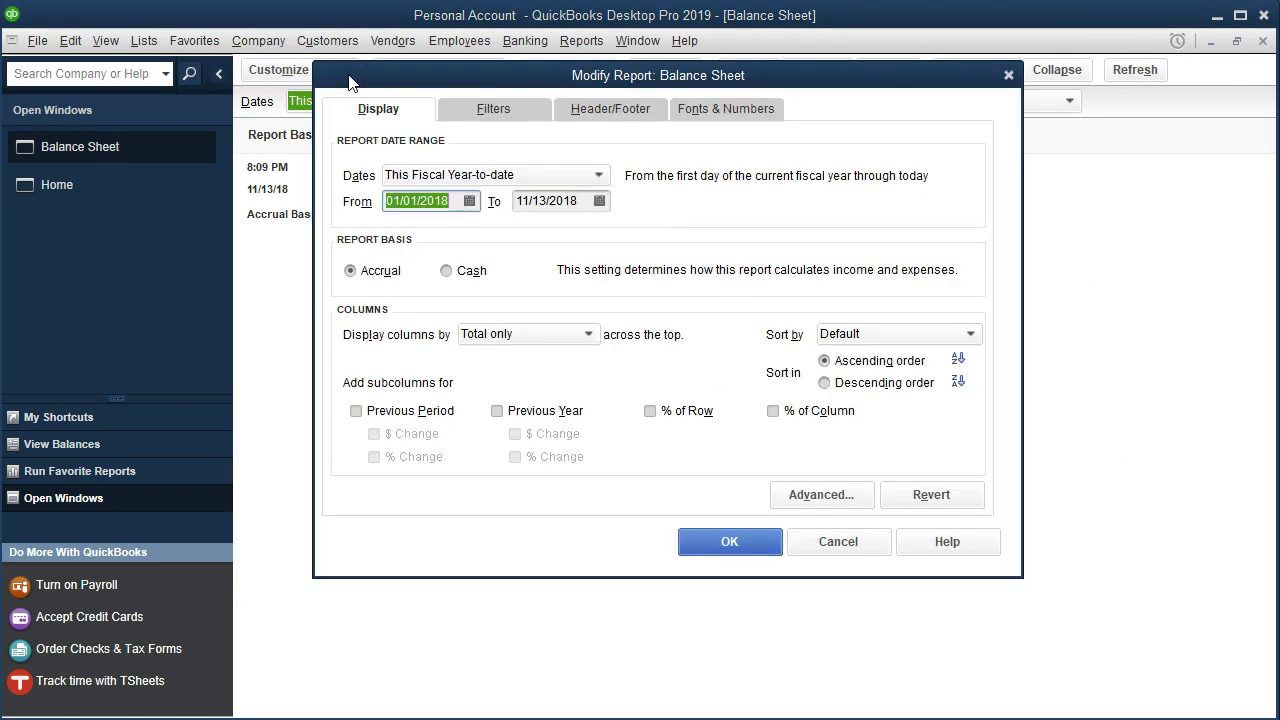
{"action": "type", "text": "01/01/2020"}
{"action": "key", "text": "Tab"}
{"action": "type", "text": "12/31/2020"}
{"action": "key", "text": "Tab"}
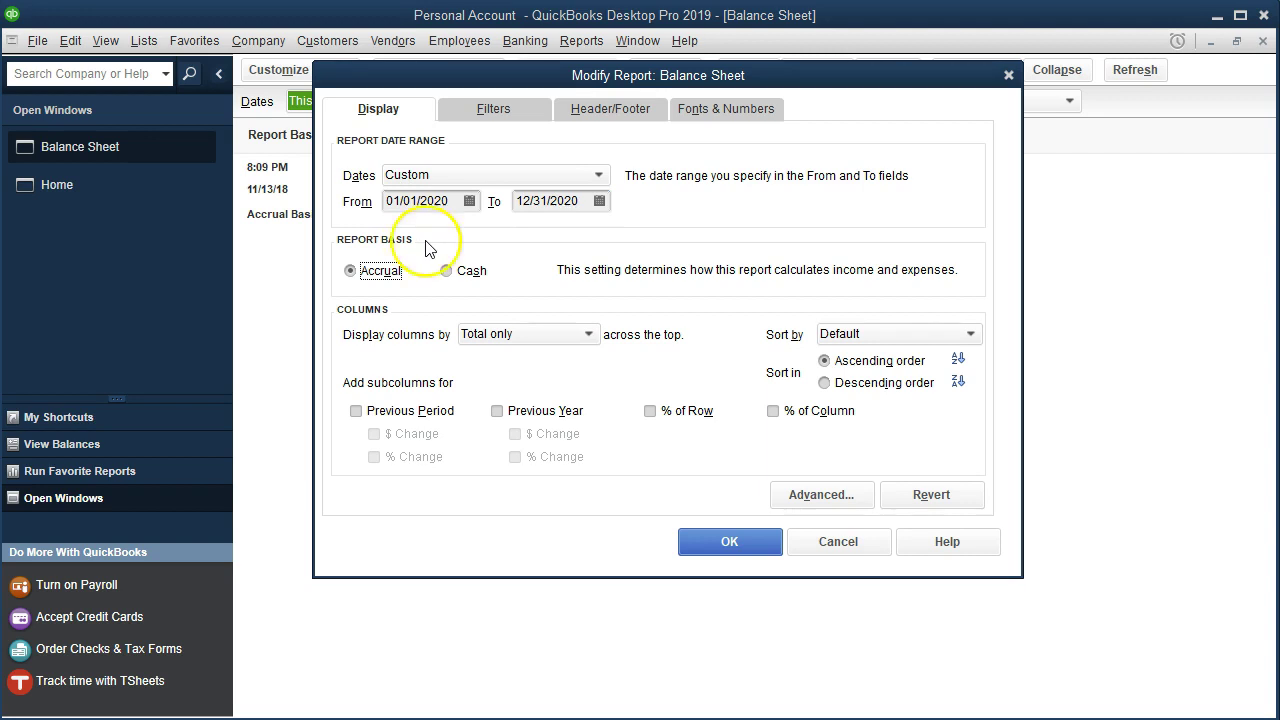
Set the Balance Sheet's column label font size to 11, extend it to all related fonts, and apply the report changes
{"action": "left_click", "coordinate": [729, 115]}
{"action": "left_click", "coordinate": [601, 369]}
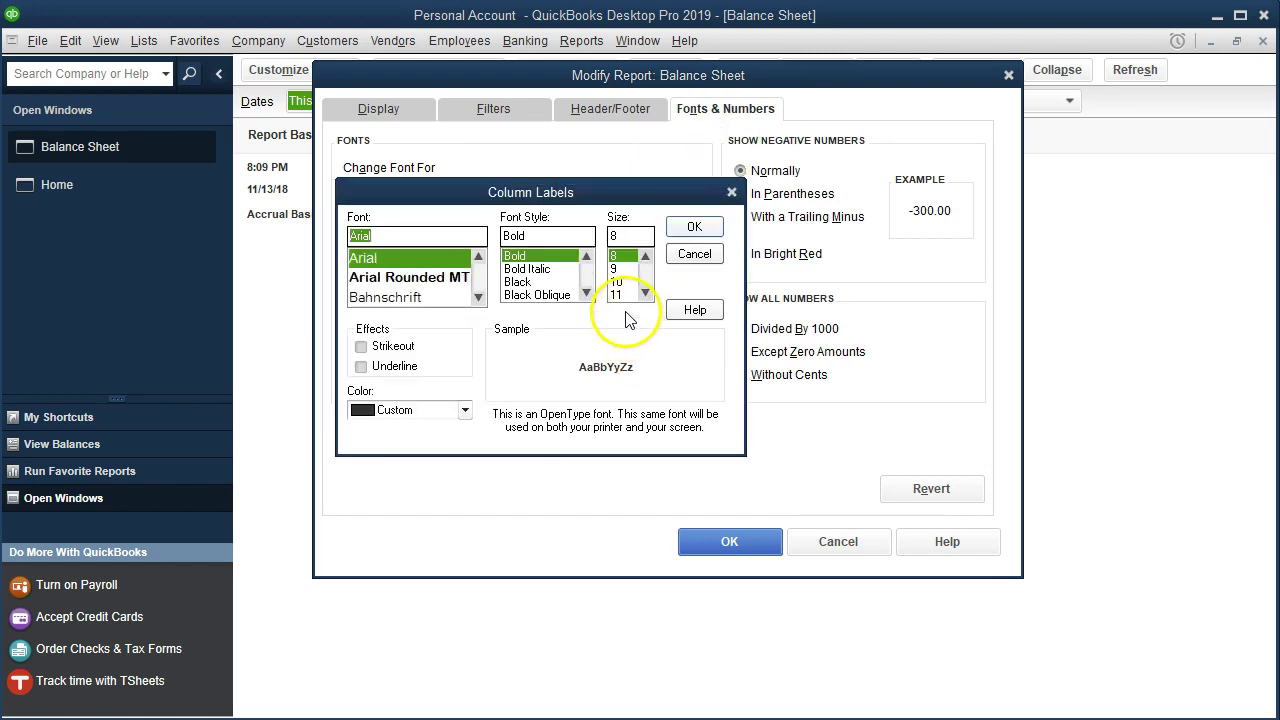
{"action": "left_click", "coordinate": [617, 294]}
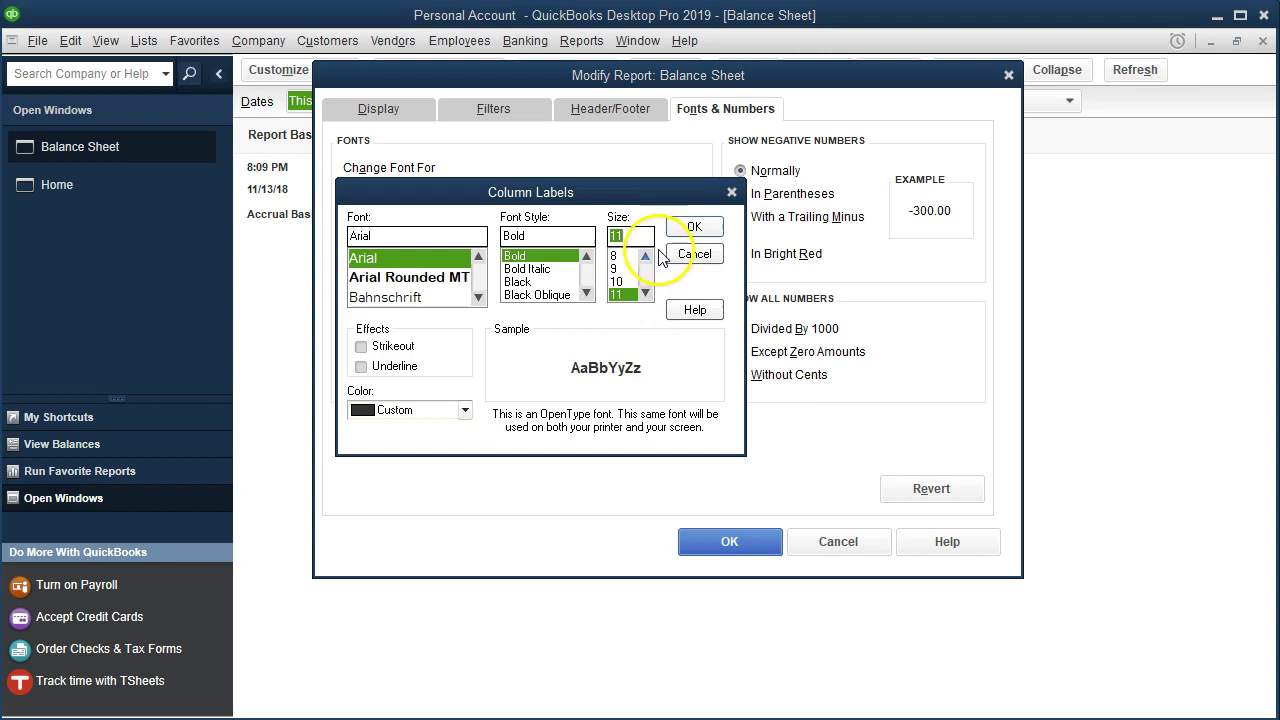
{"action": "left_click", "coordinate": [692, 226]}
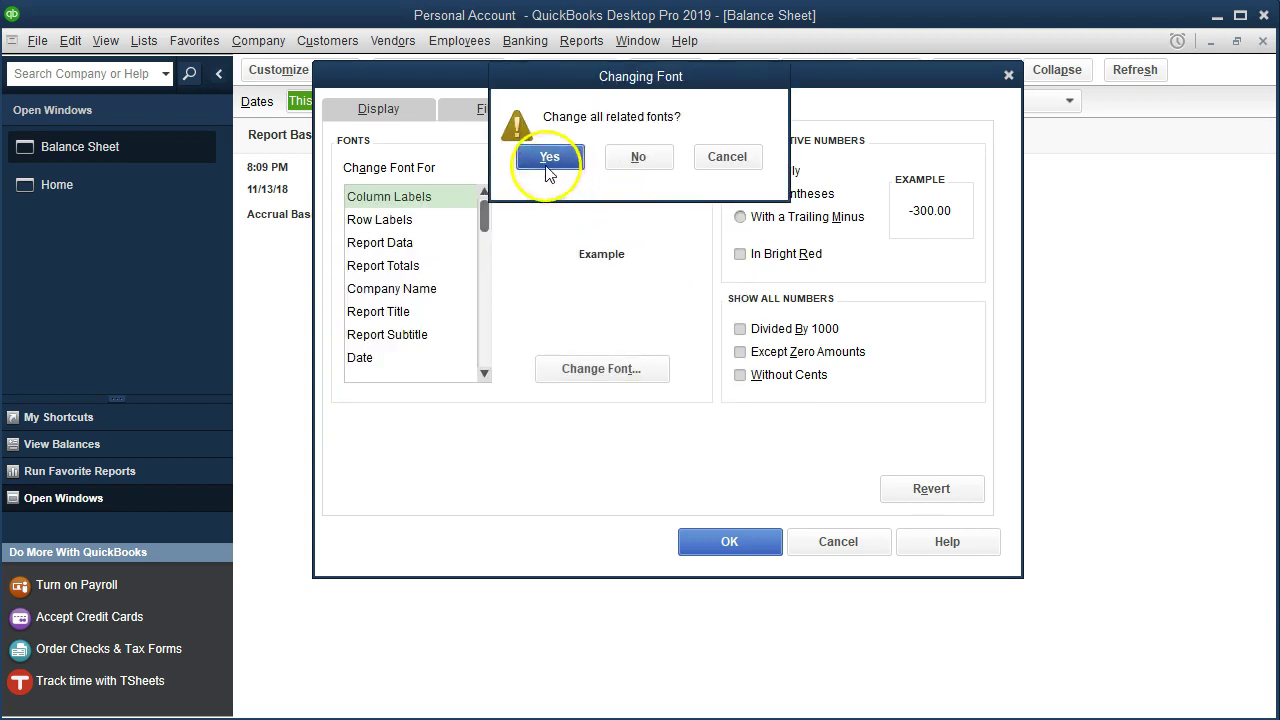
{"action": "left_click", "coordinate": [548, 168]}
{"action": "left_click", "coordinate": [727, 540]}
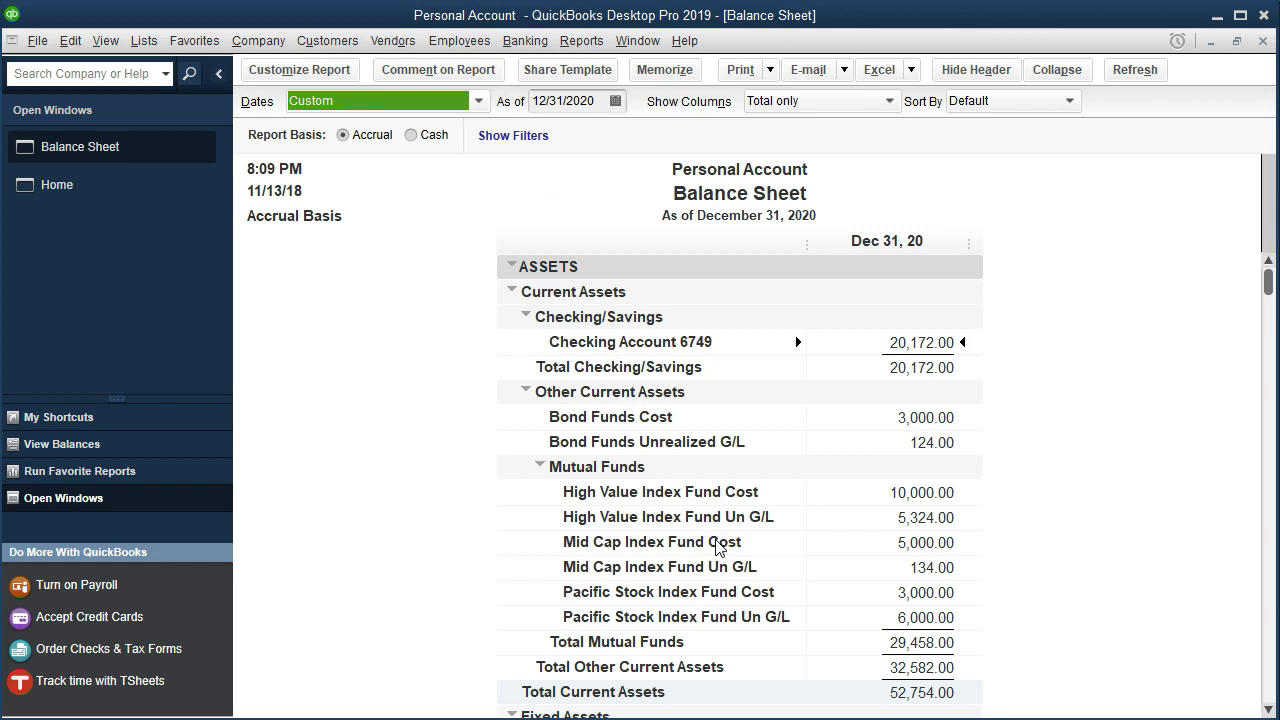
Review the Balance Sheet from the fixed and other assets down through liabilities and equity
{"action": "scroll", "coordinate": [718, 547], "scroll_direction": "down", "scroll_amount": 3}
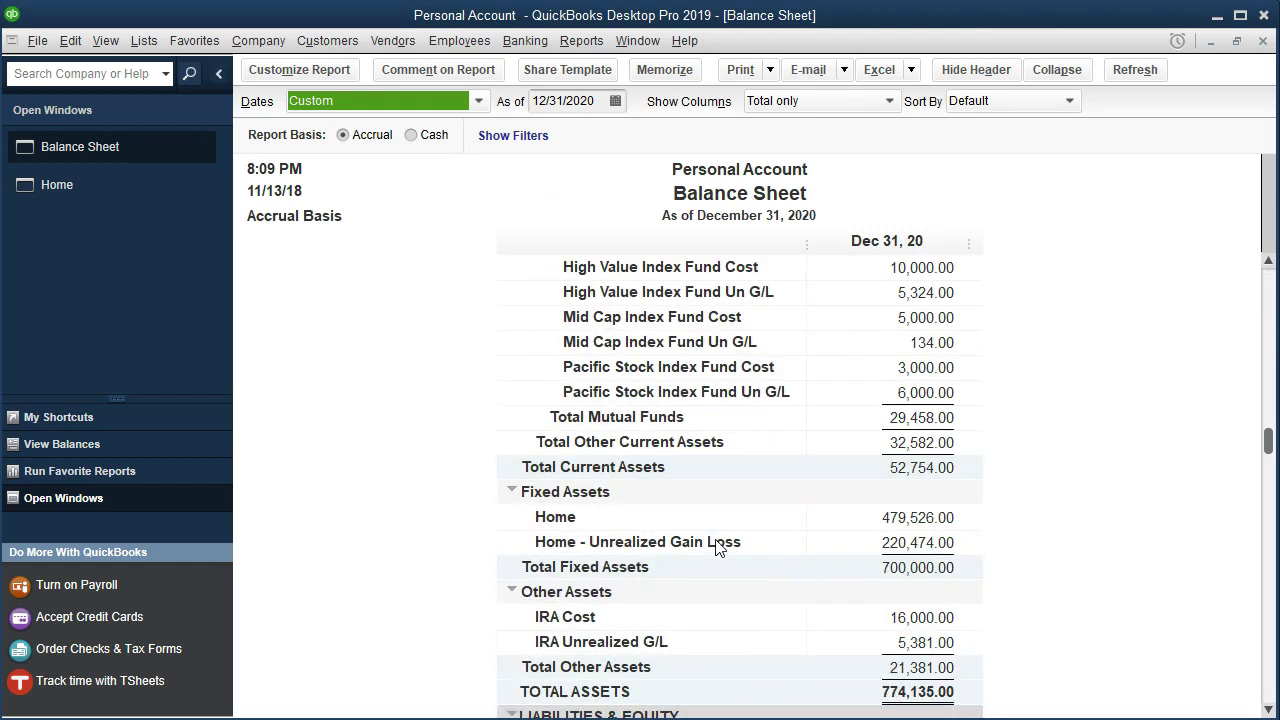
{"action": "scroll", "coordinate": [718, 547], "scroll_direction": "down", "scroll_amount": 1}
{"action": "scroll", "coordinate": [719, 547], "scroll_direction": "down", "scroll_amount": 1}
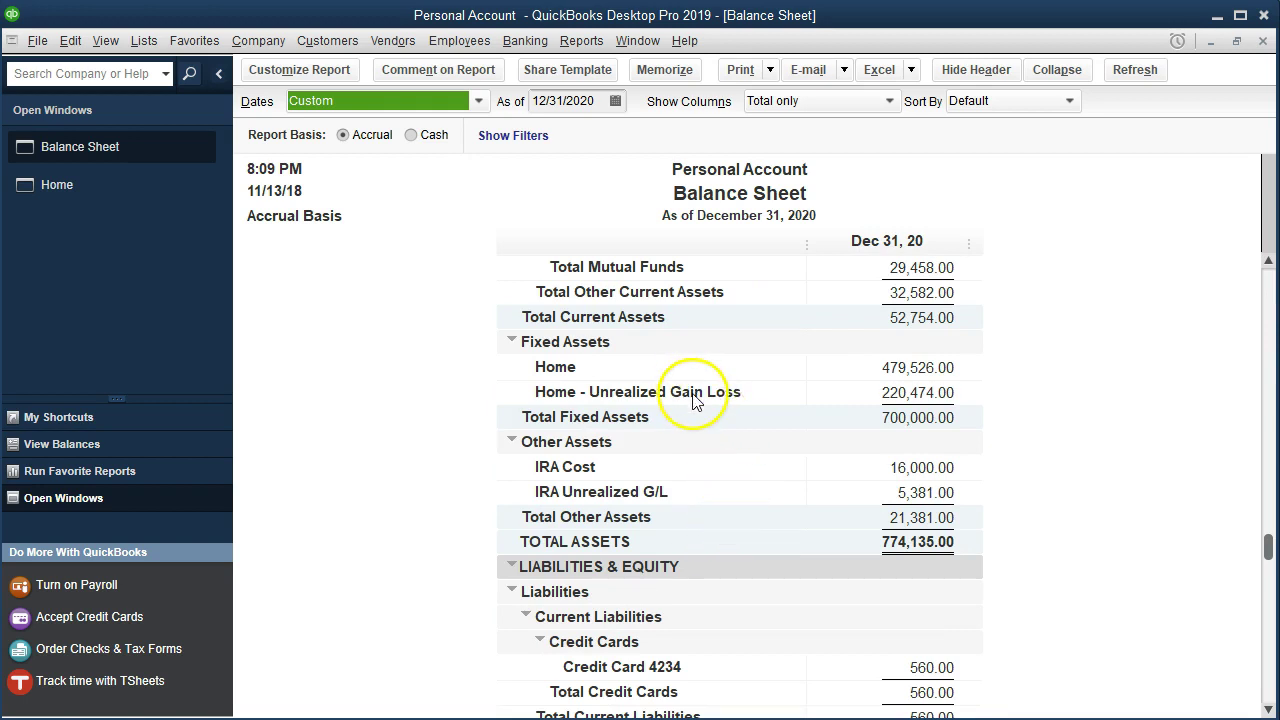
{"action": "scroll", "coordinate": [693, 394], "scroll_direction": "down", "scroll_amount": 3}
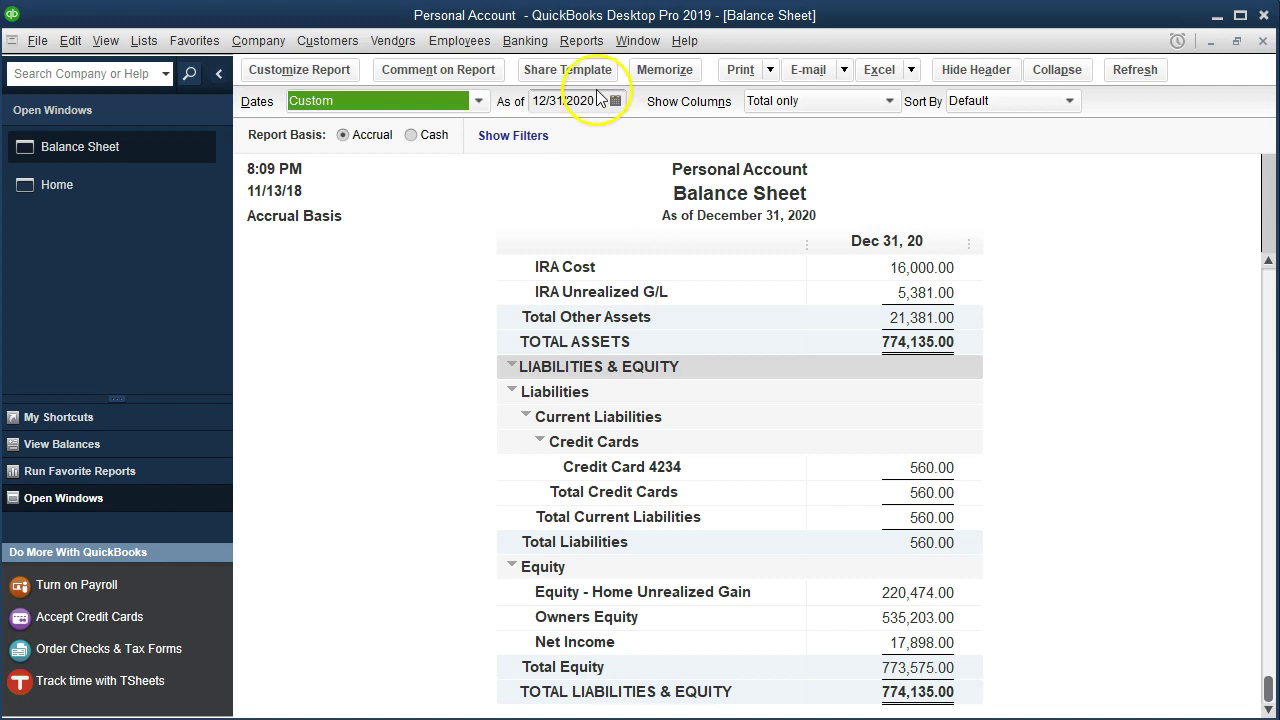
Run the Profit & Loss Standard report for 01/01/2020 to 12/31/2020
{"action": "left_click", "coordinate": [583, 42]}
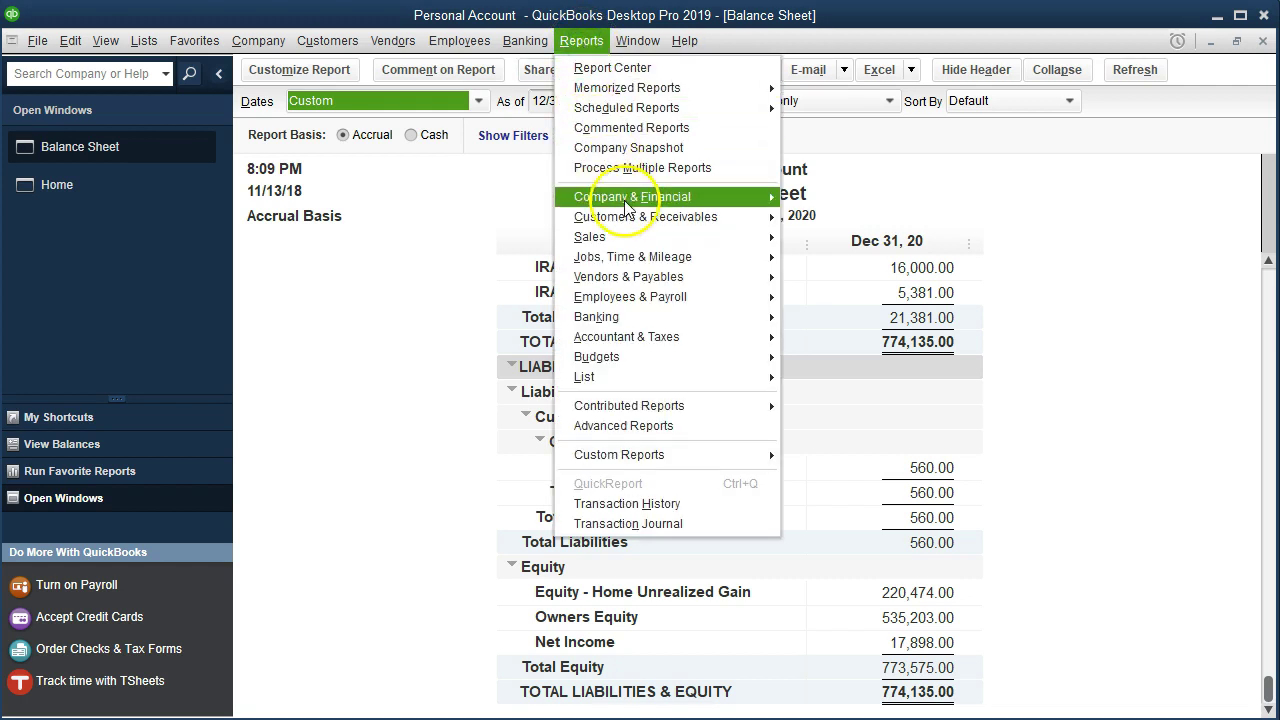
{"action": "mouse_move", "coordinate": [627, 206]}
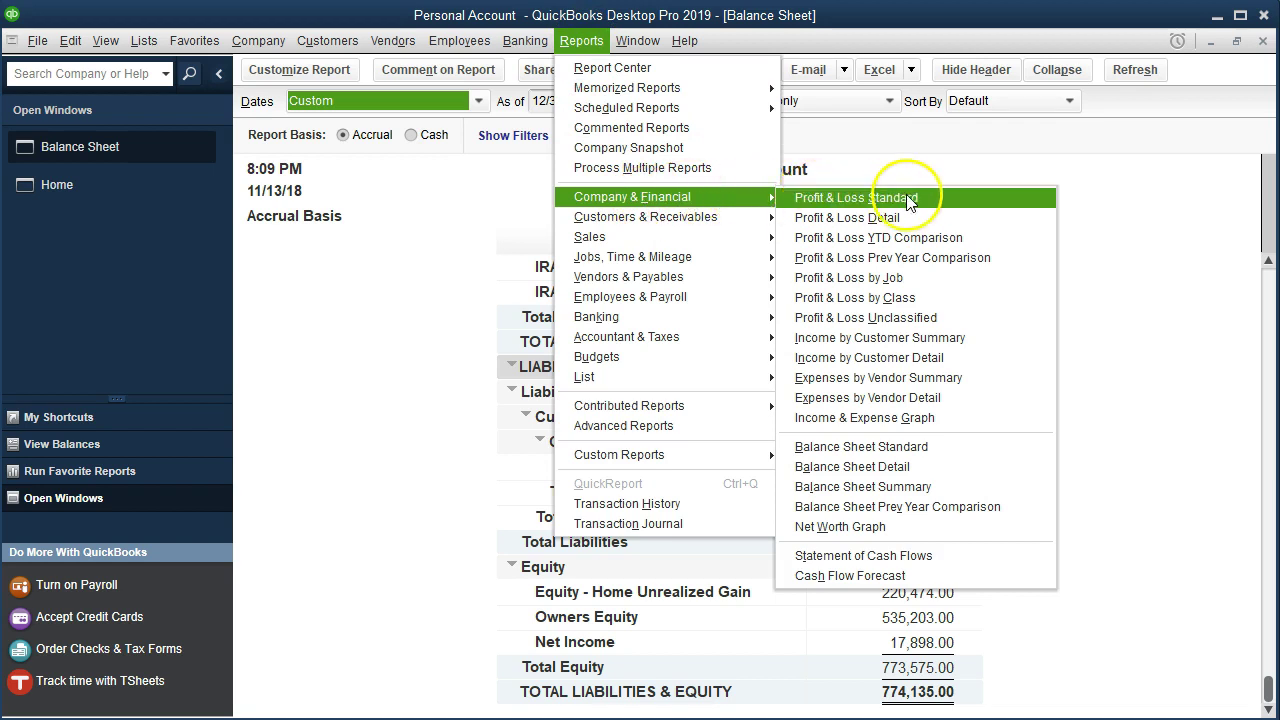
{"action": "left_click", "coordinate": [938, 200]}
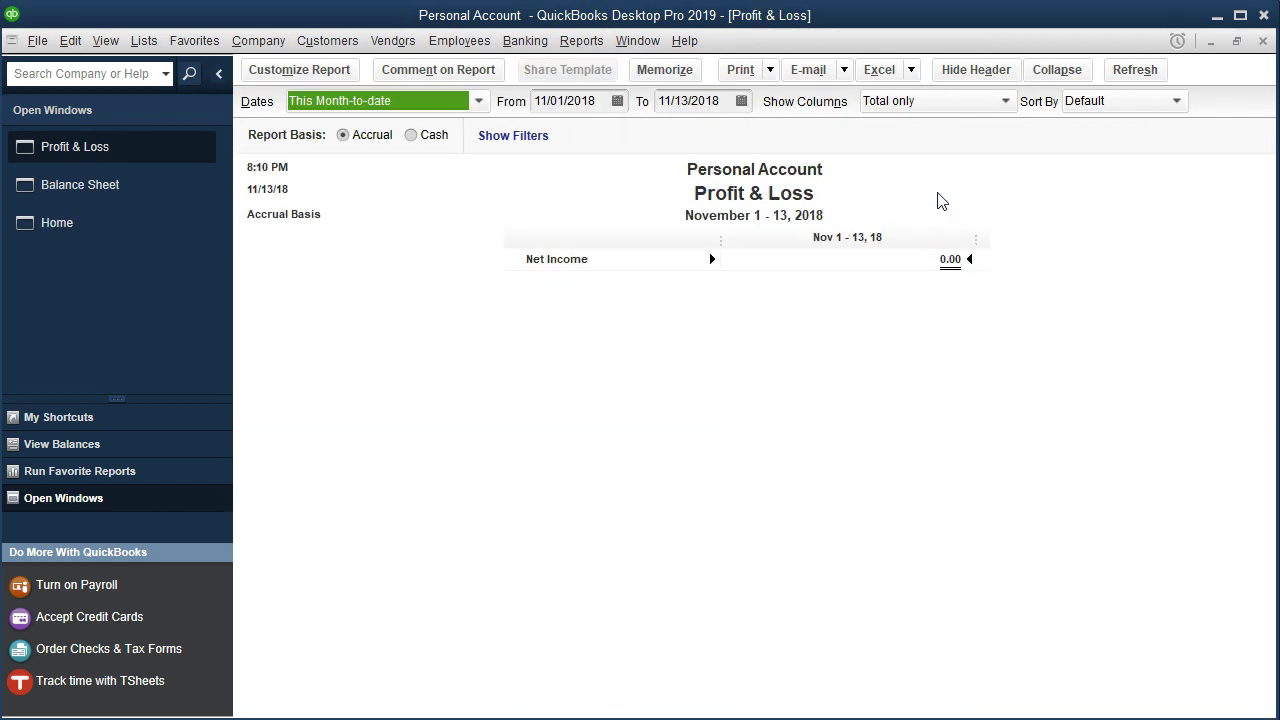
{"action": "type", "text": "010120"}
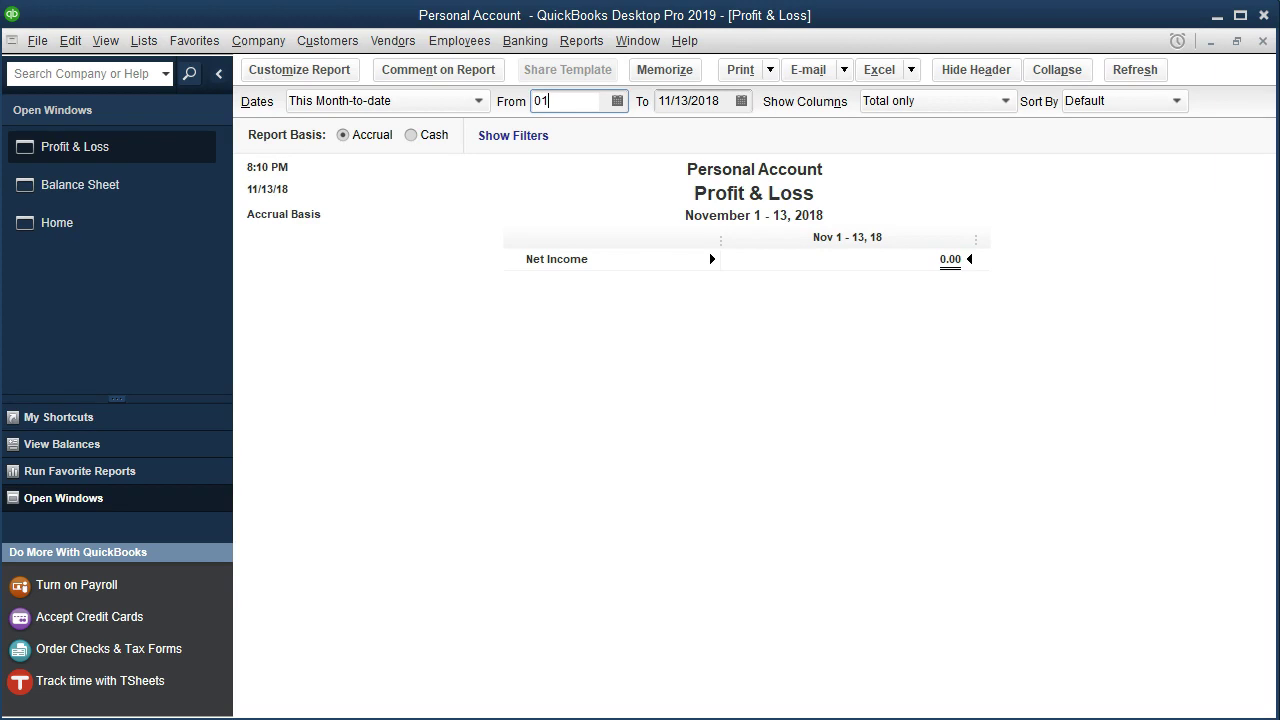
{"action": "key", "text": "Tab"}
{"action": "type", "text": "123120"}
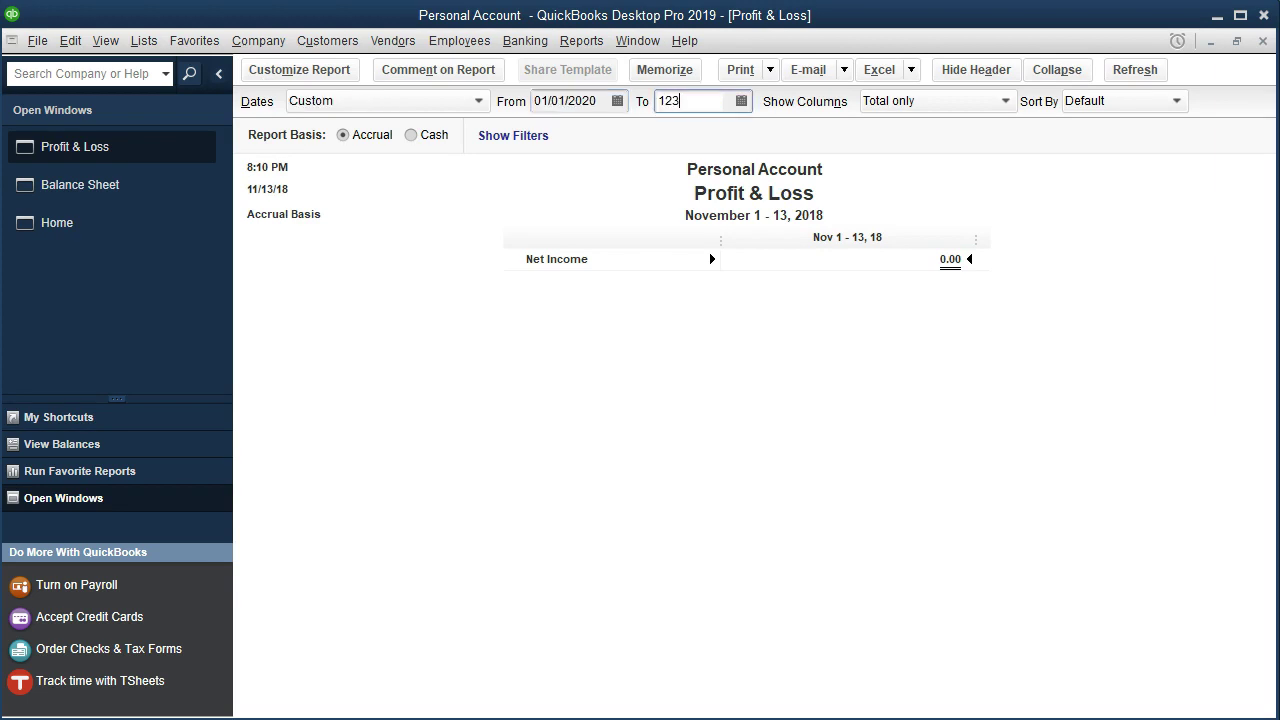
{"action": "key", "text": "Tab"}
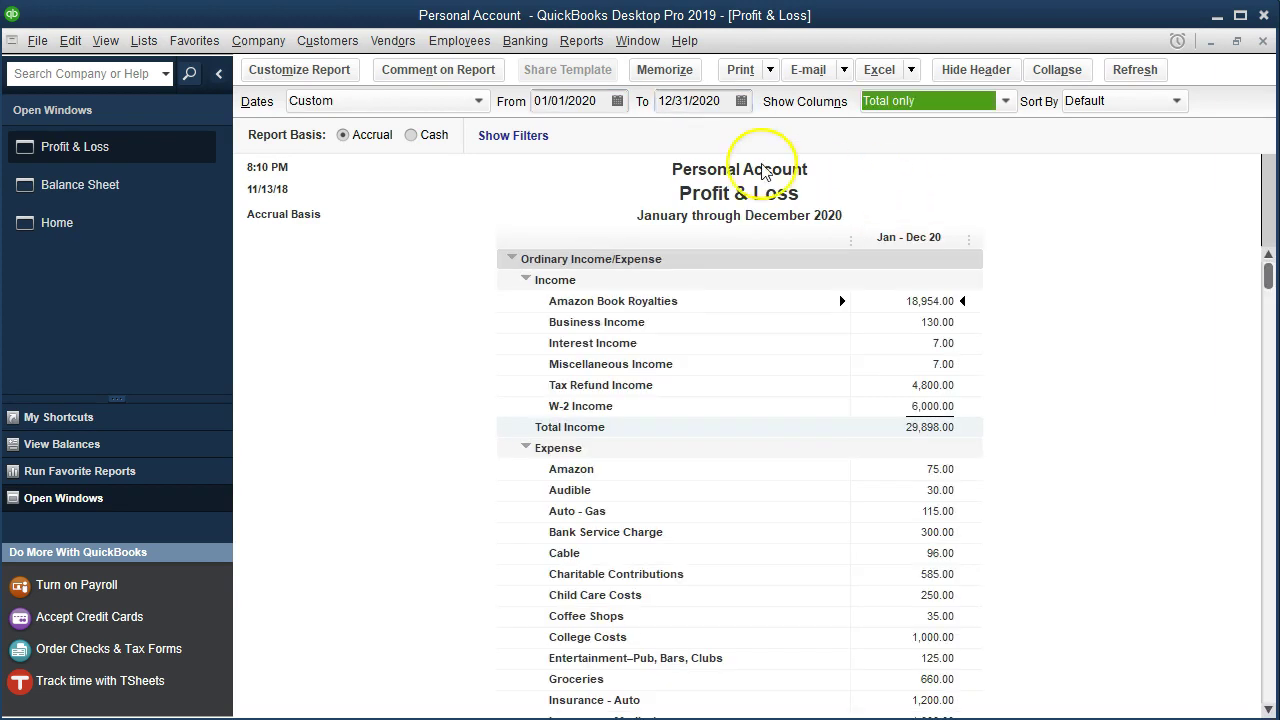
Set the Profit & Loss report's column label font size to 11, including all related fonts, and apply the customization
{"action": "left_click", "coordinate": [343, 76]}
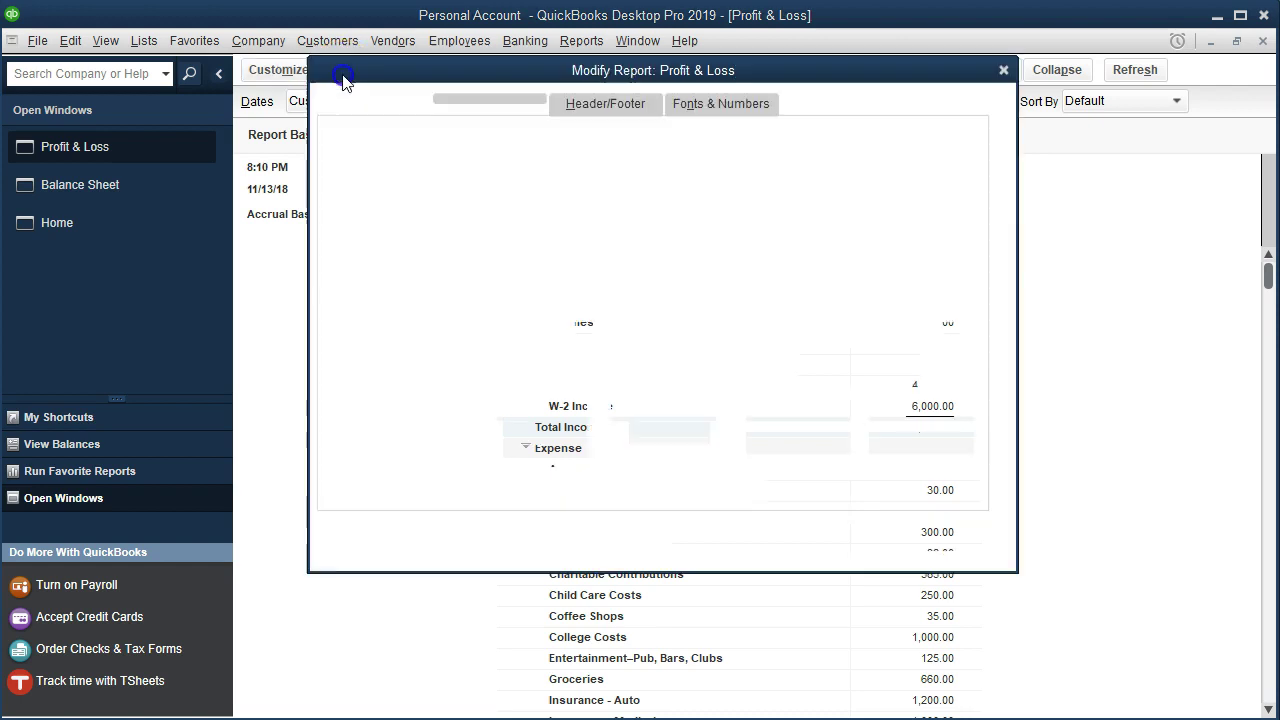
{"action": "left_click", "coordinate": [727, 112]}
{"action": "left_click", "coordinate": [643, 360]}
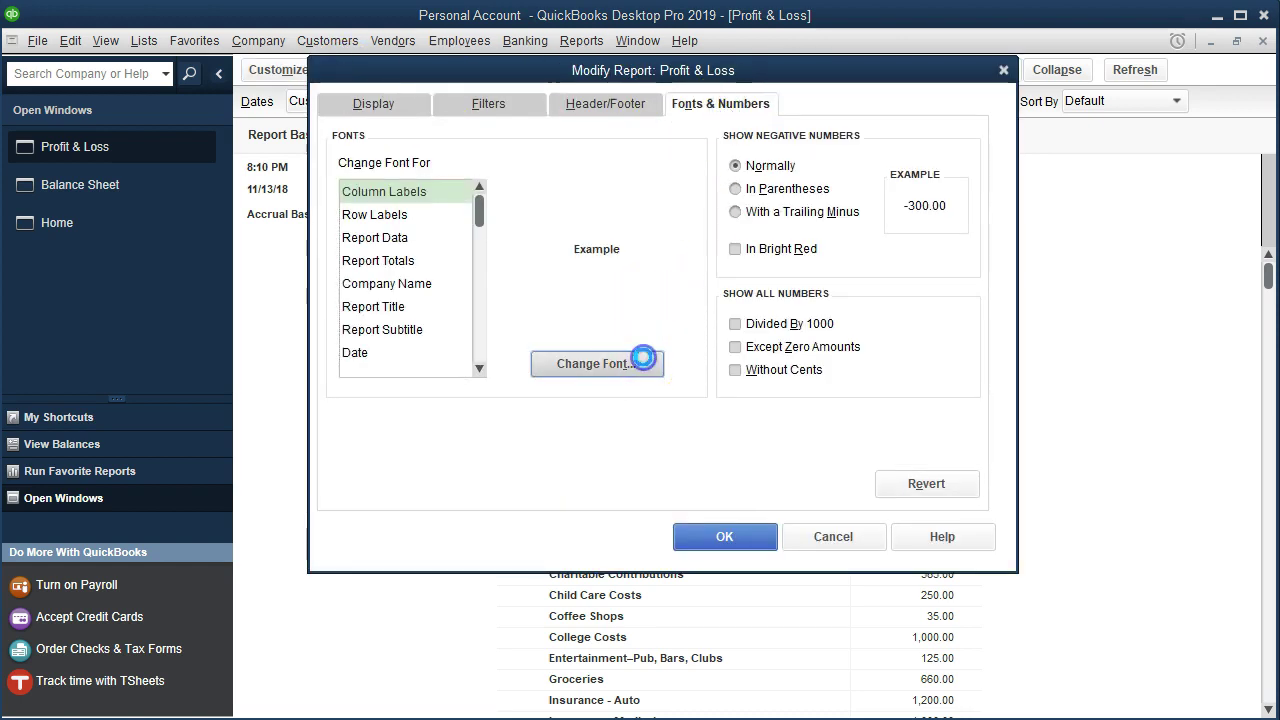
{"action": "left_click", "coordinate": [616, 289]}
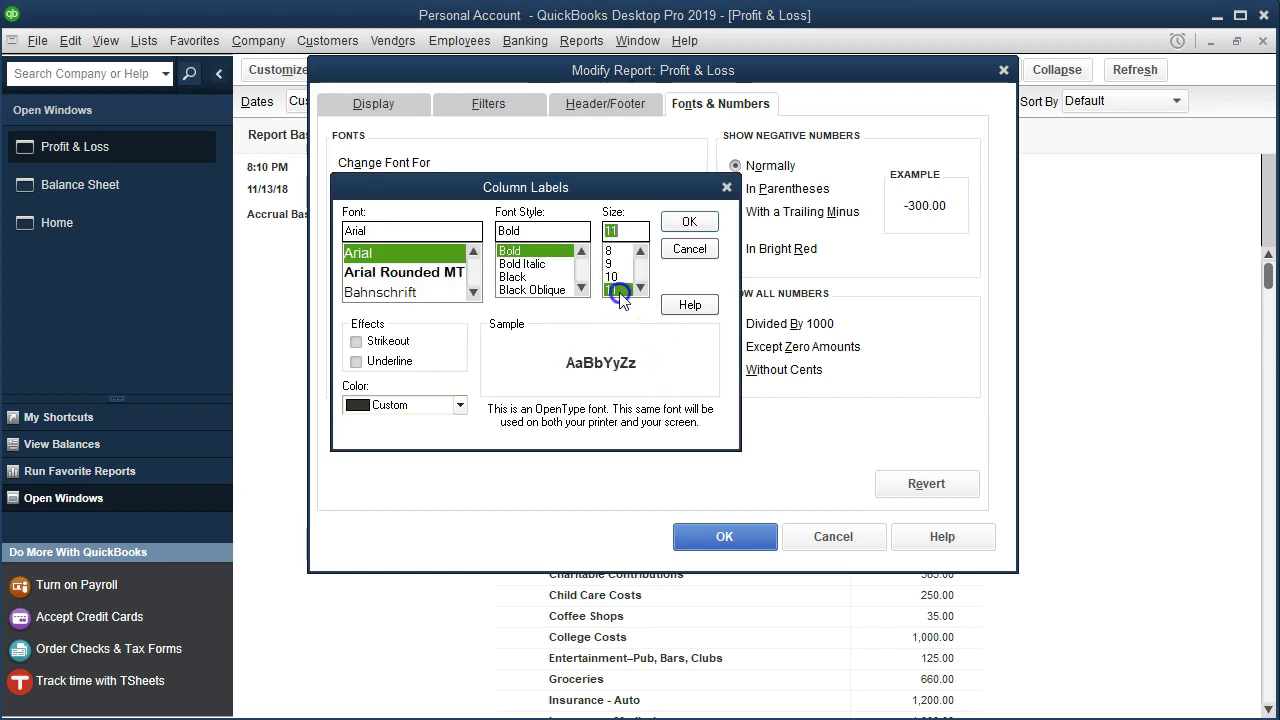
{"action": "left_click", "coordinate": [685, 223]}
{"action": "left_click", "coordinate": [545, 160]}
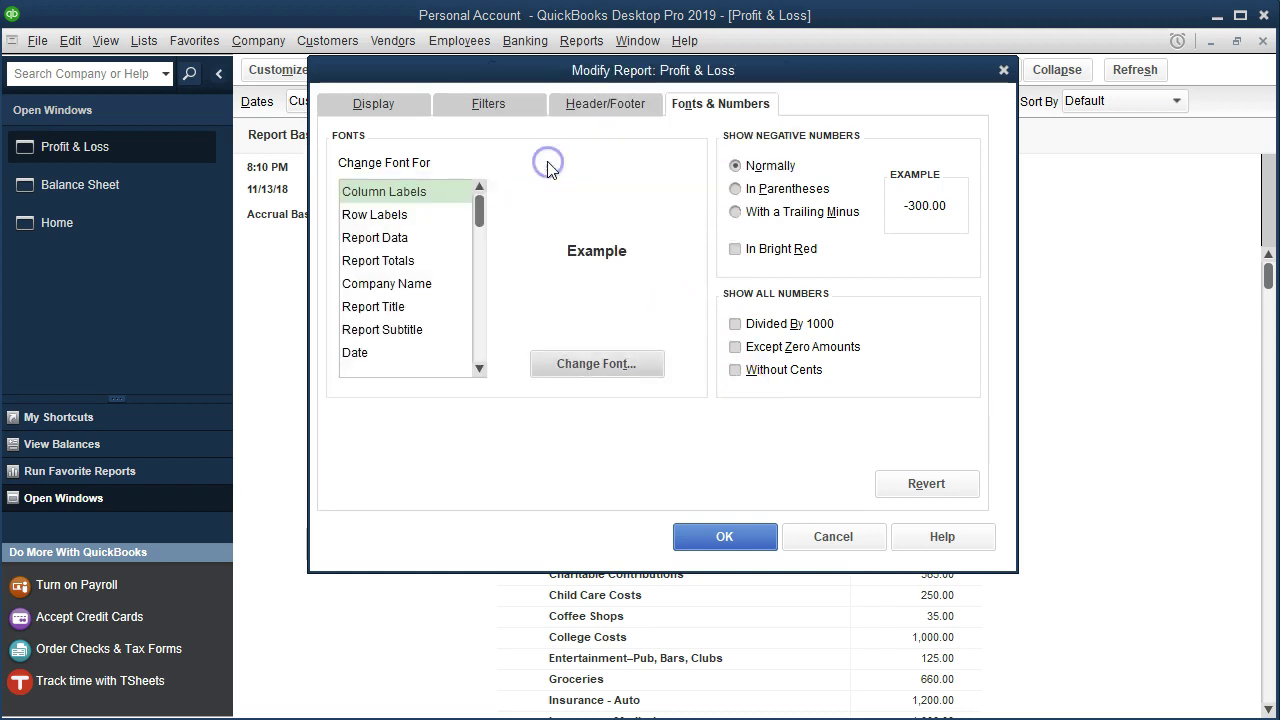
{"action": "left_click", "coordinate": [712, 530]}
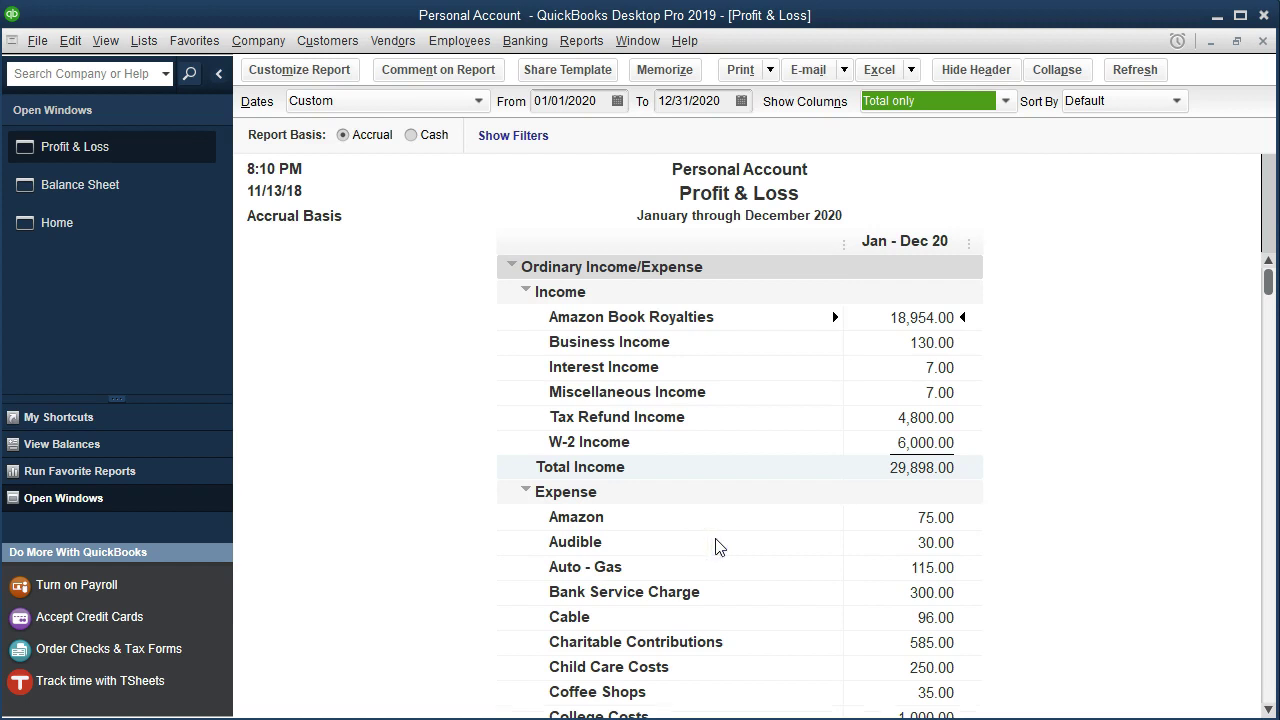
Inspect the transaction detail behind Mortgage Expense in the Profit & Loss report, then close that detail report
{"action": "scroll", "coordinate": [716, 546], "scroll_direction": "down", "scroll_amount": 5}
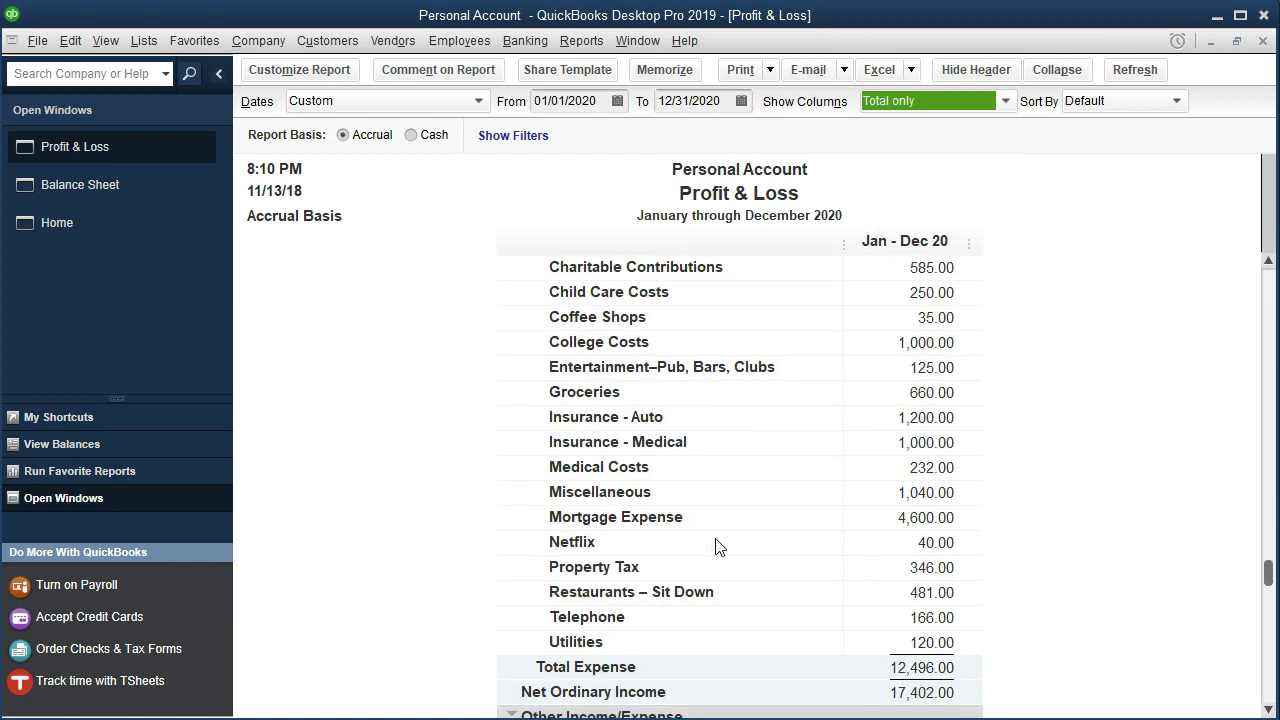
{"action": "left_click", "coordinate": [751, 551]}
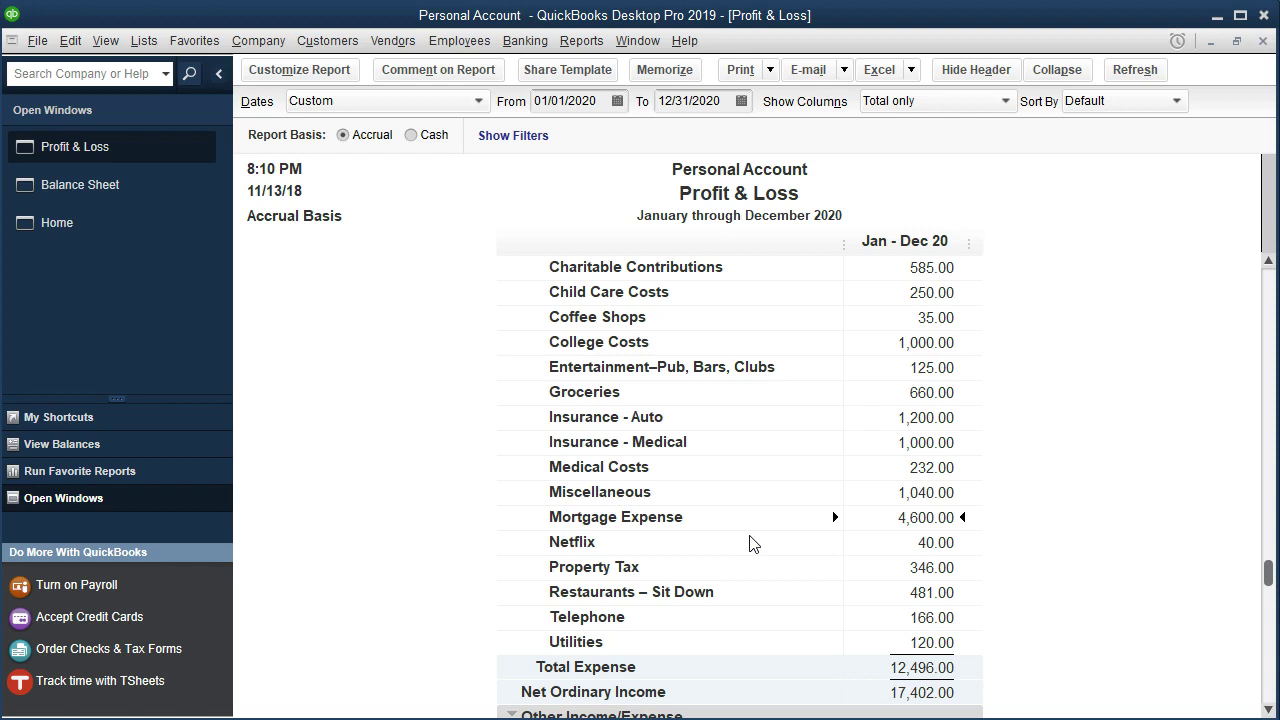
{"action": "left_click", "coordinate": [690, 642]}
{"action": "mouse_move", "coordinate": [515, 719]}
{"action": "double_click", "coordinate": [903, 517]}
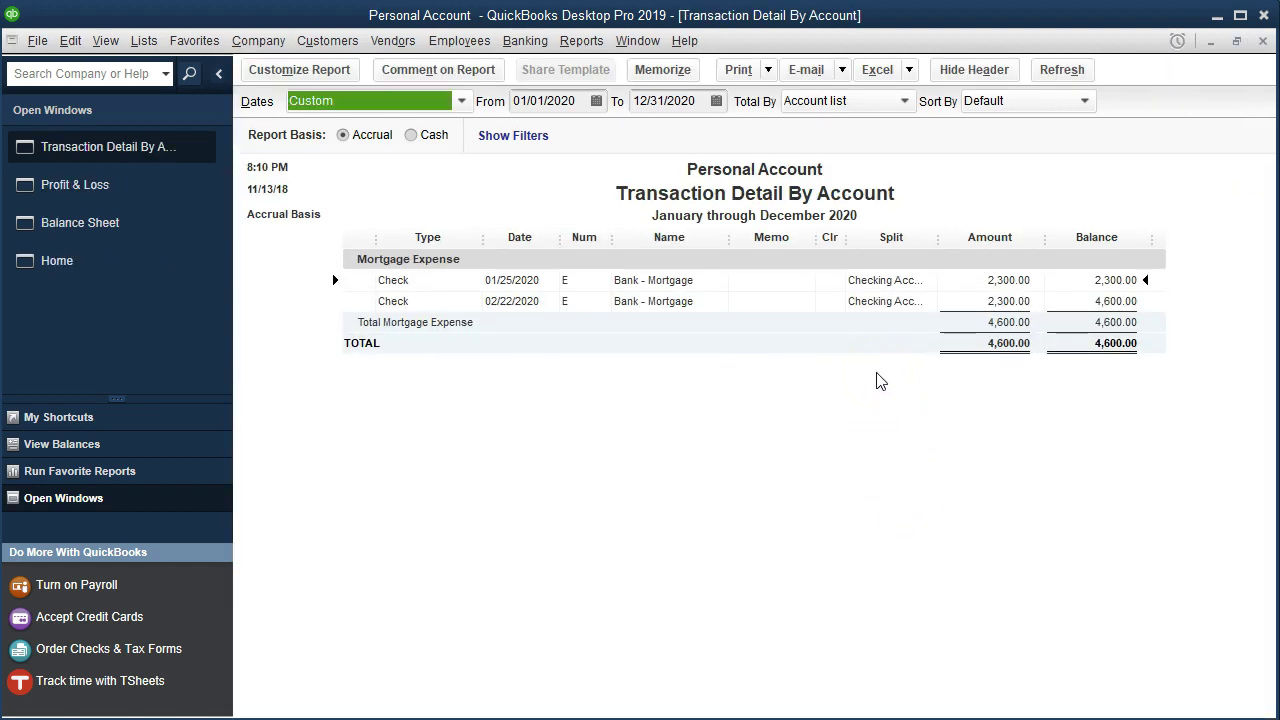
{"action": "left_click", "coordinate": [900, 343]}
{"action": "left_click", "coordinate": [1262, 42]}
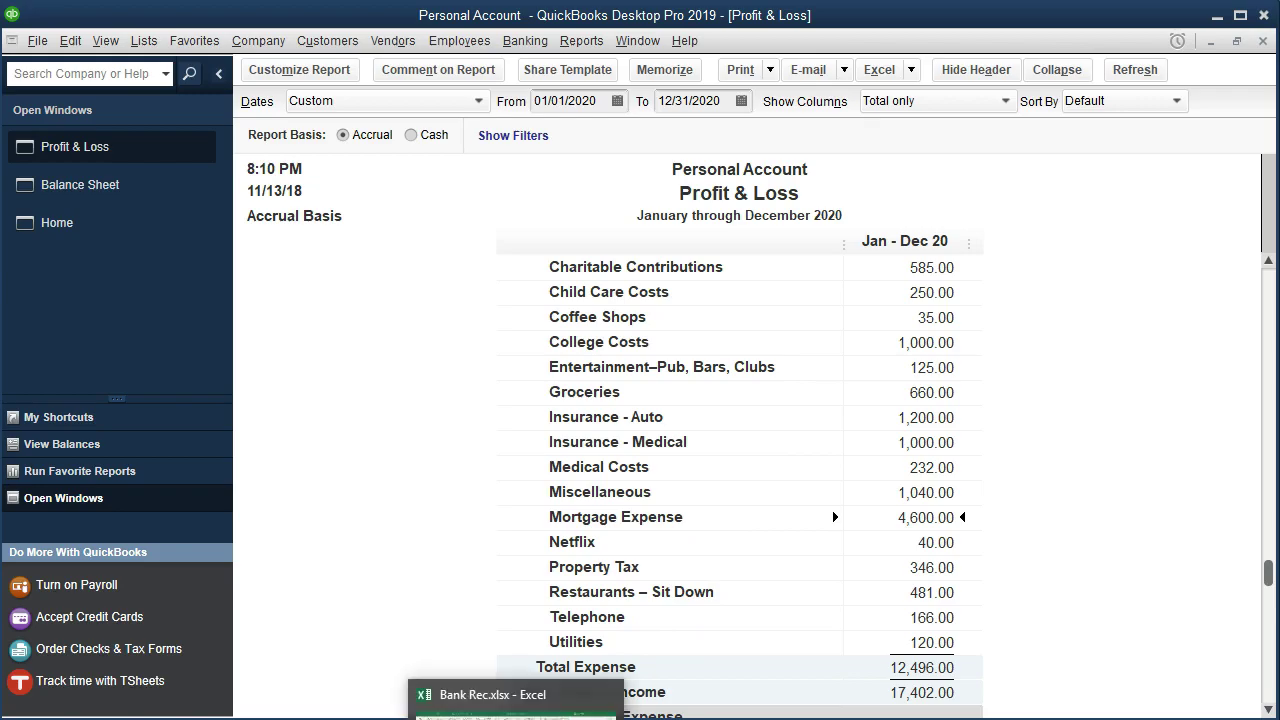
Switch to Bank Rec.xlsx in Excel and examine the home cost, loan, years, periods, interest and payment cells on the Home sheet
{"action": "left_click", "coordinate": [490, 700]}
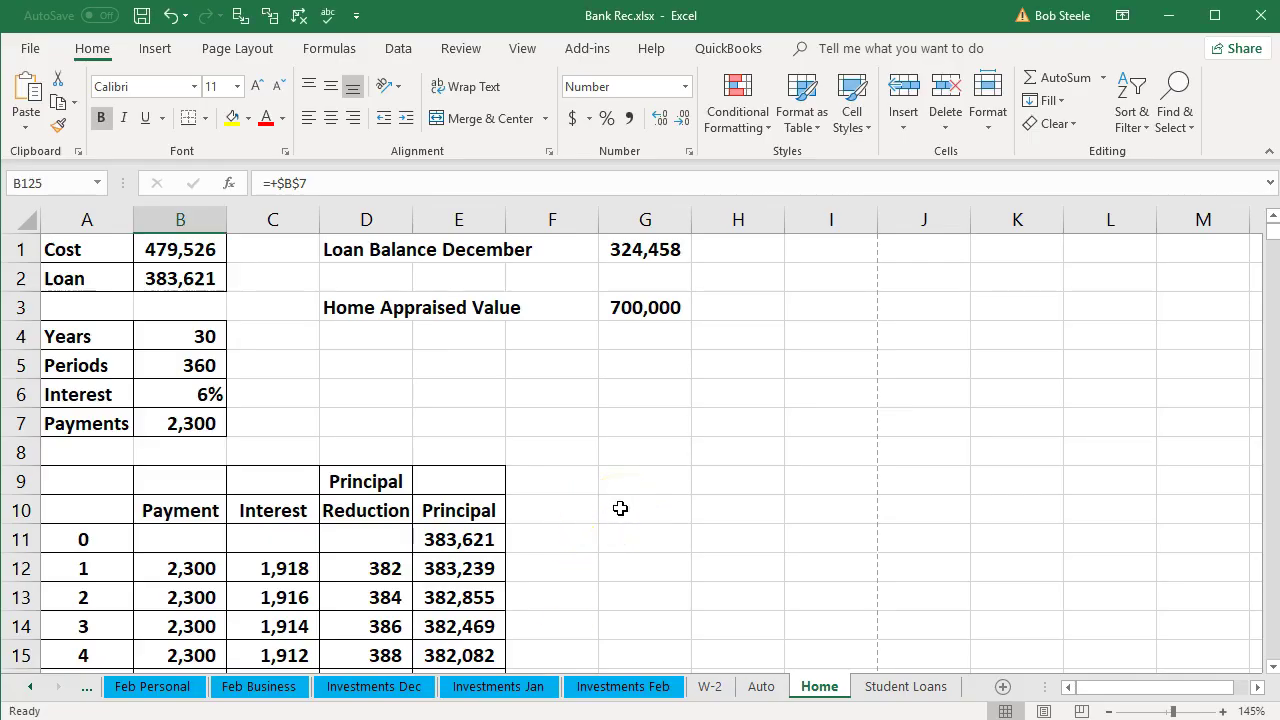
{"action": "left_click", "coordinate": [192, 254]}
{"action": "left_click", "coordinate": [190, 272]}
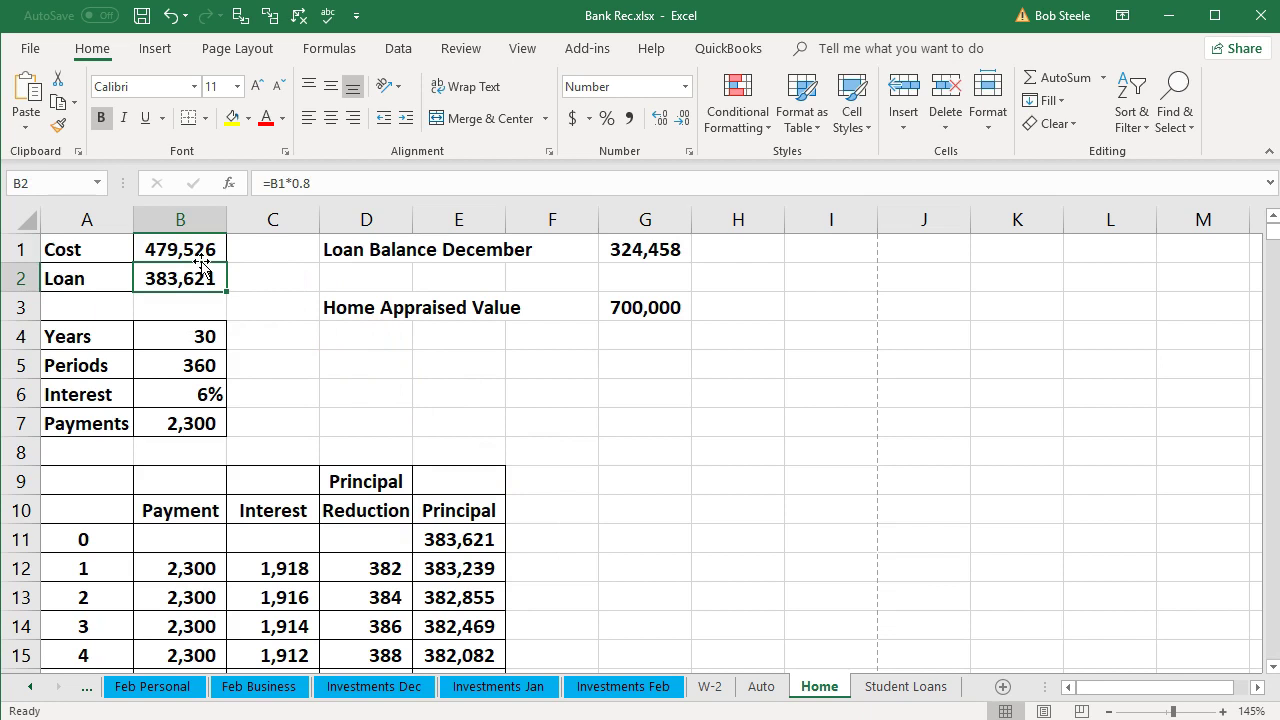
{"action": "left_click", "coordinate": [190, 330]}
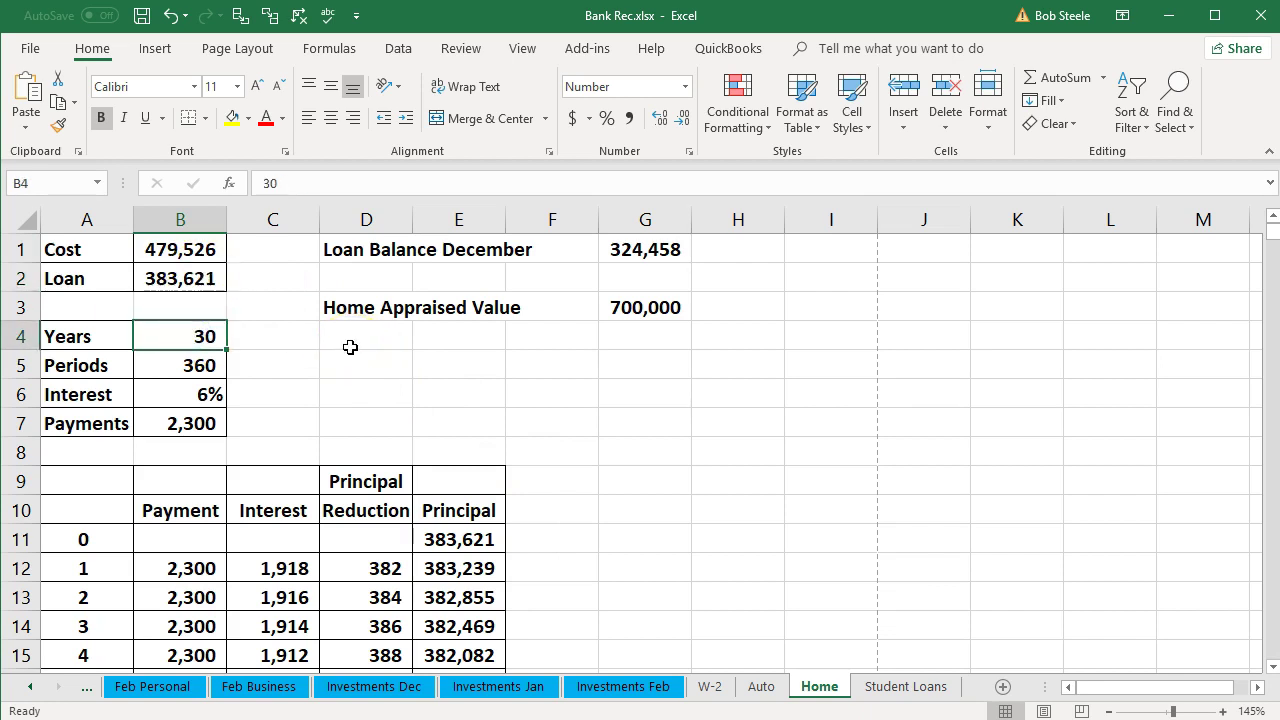
{"action": "key", "text": "Down"}
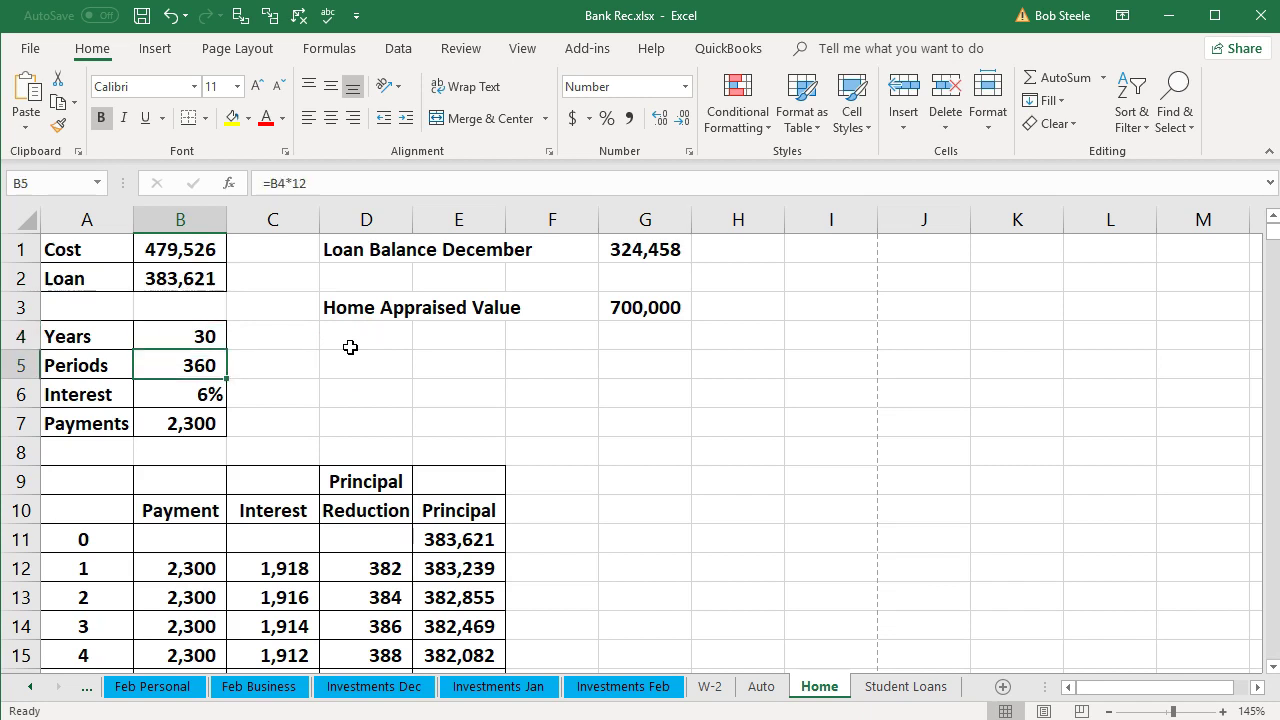
{"action": "key", "text": "Down"}
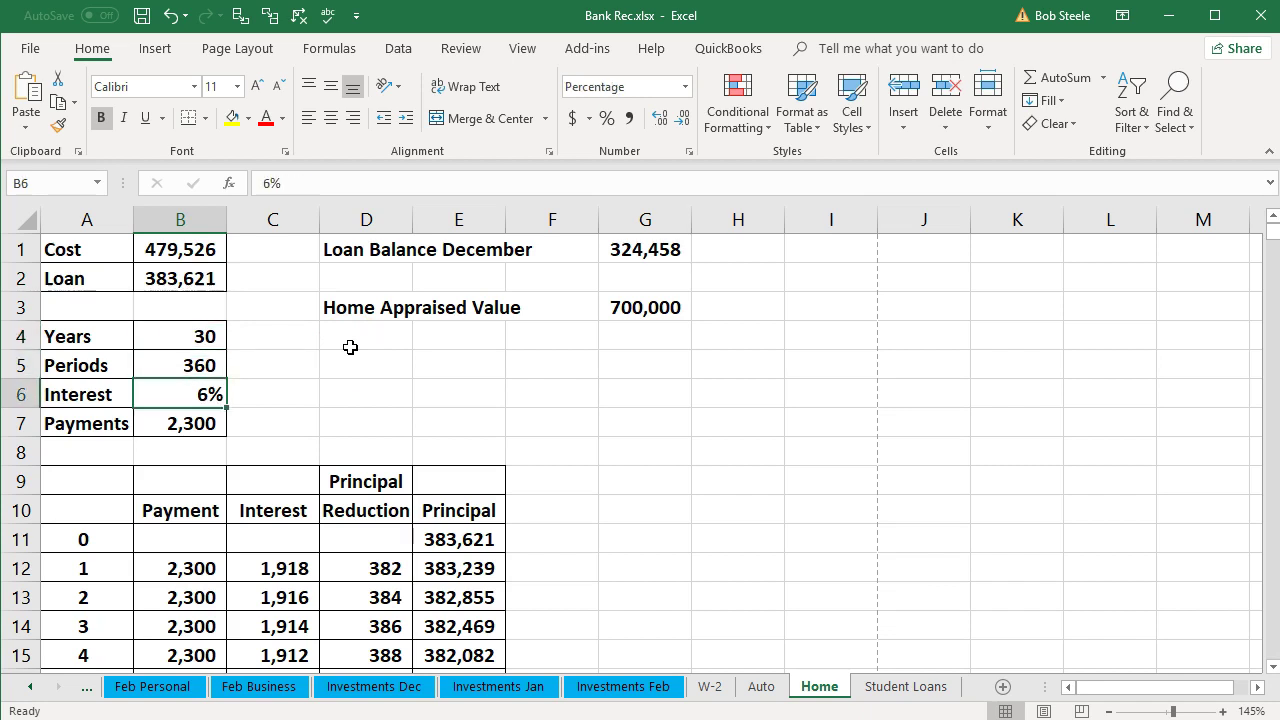
{"action": "key", "text": "Down"}
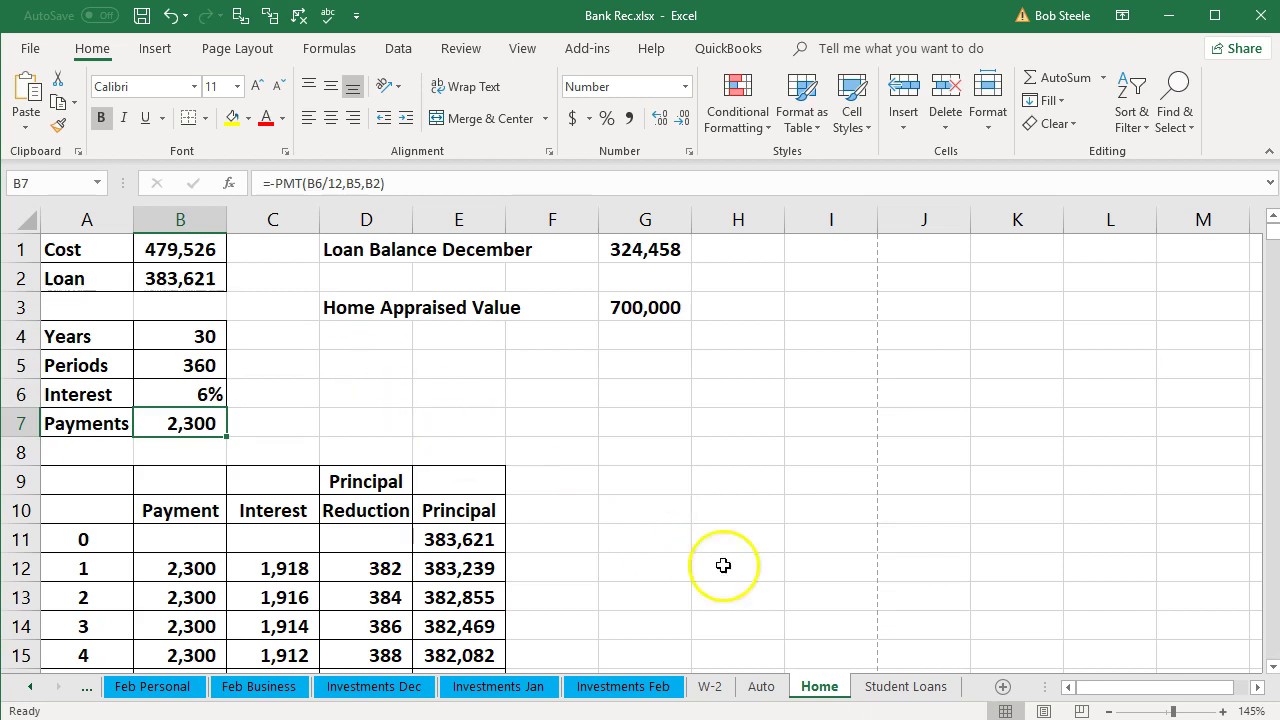
Reopen the Mortgage Expense transaction detail in QuickBooks and compare it with the loan amount in B2 of the Excel Home sheet
{"action": "left_click", "coordinate": [900, 694]}
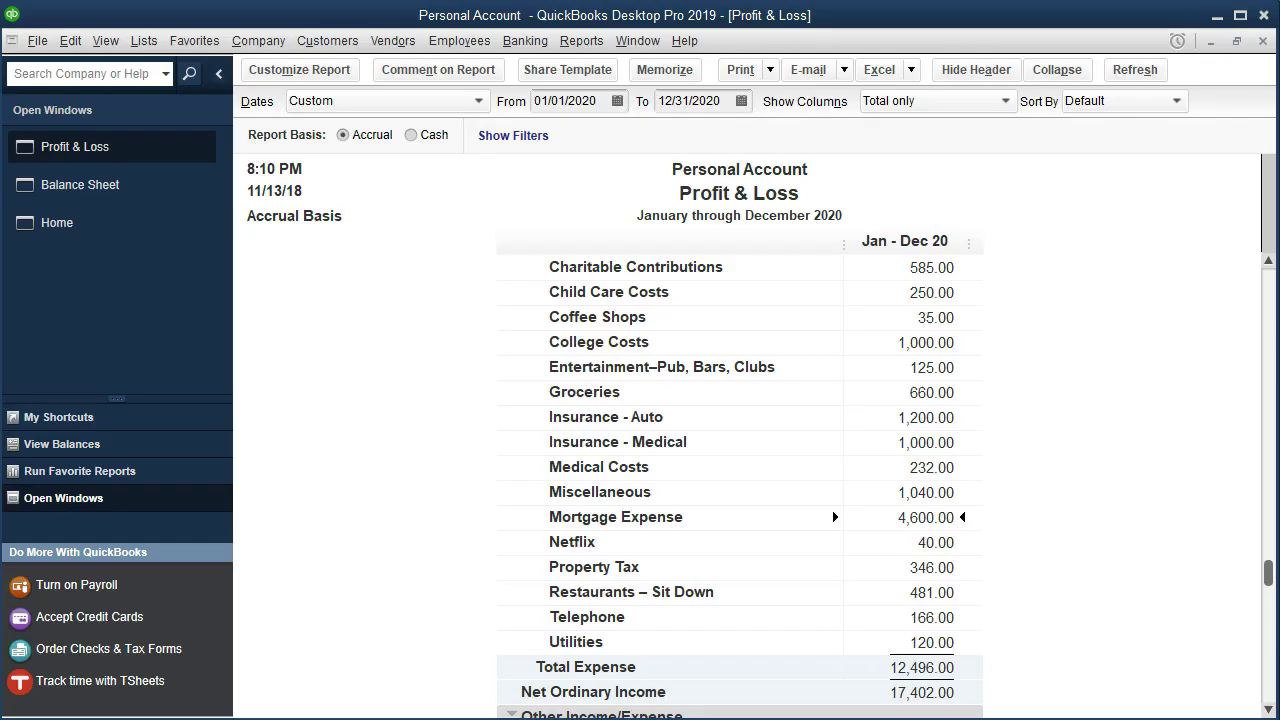
{"action": "double_click", "coordinate": [925, 518]}
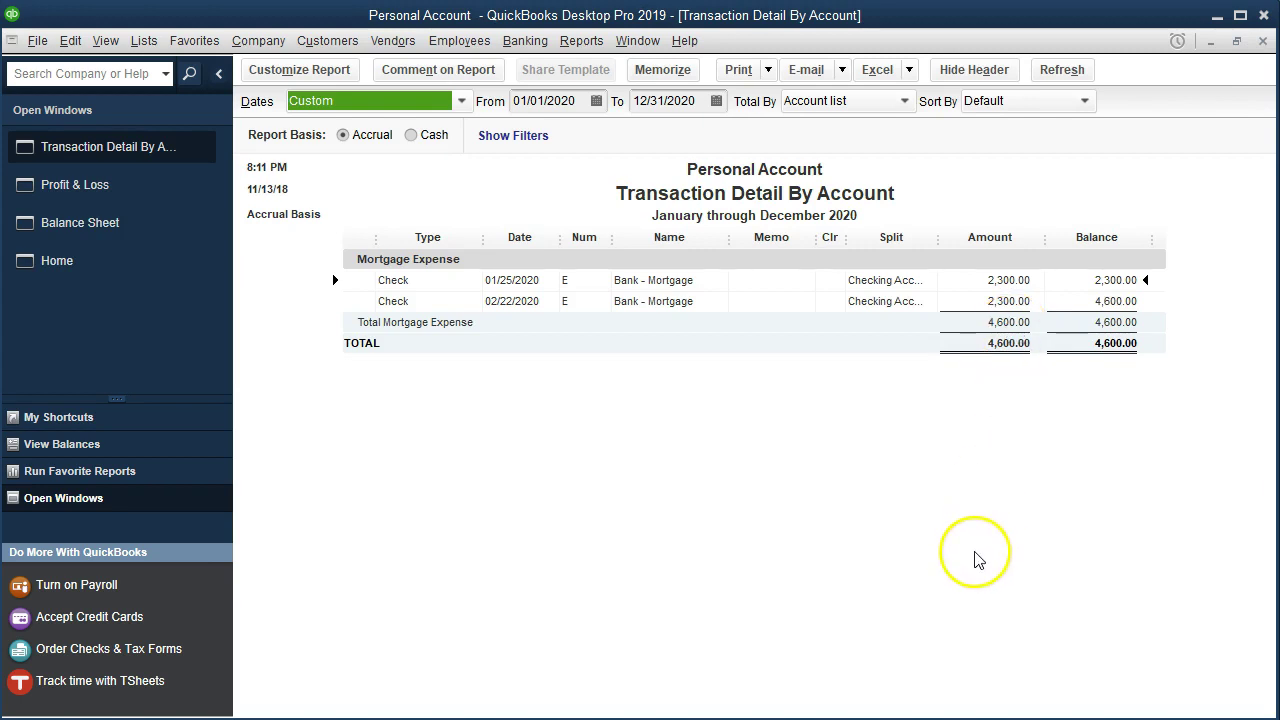
{"action": "key", "text": "alt+Tab"}
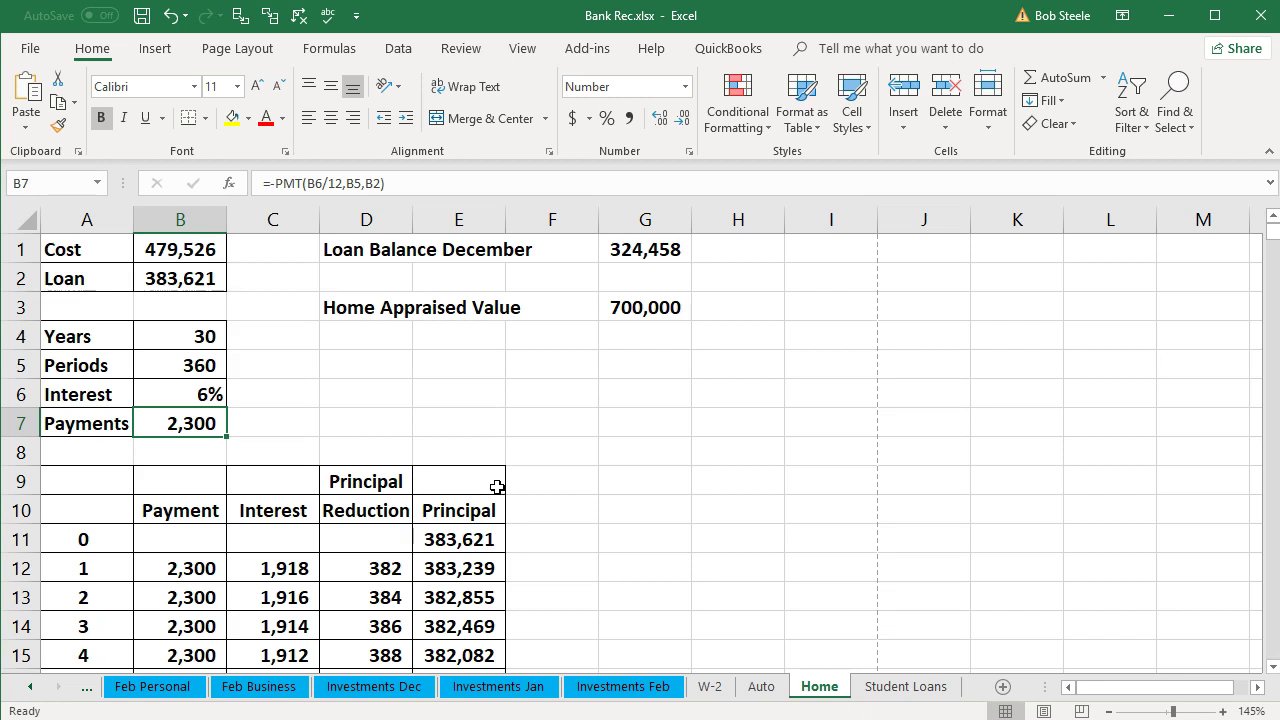
{"action": "left_click", "coordinate": [214, 282]}
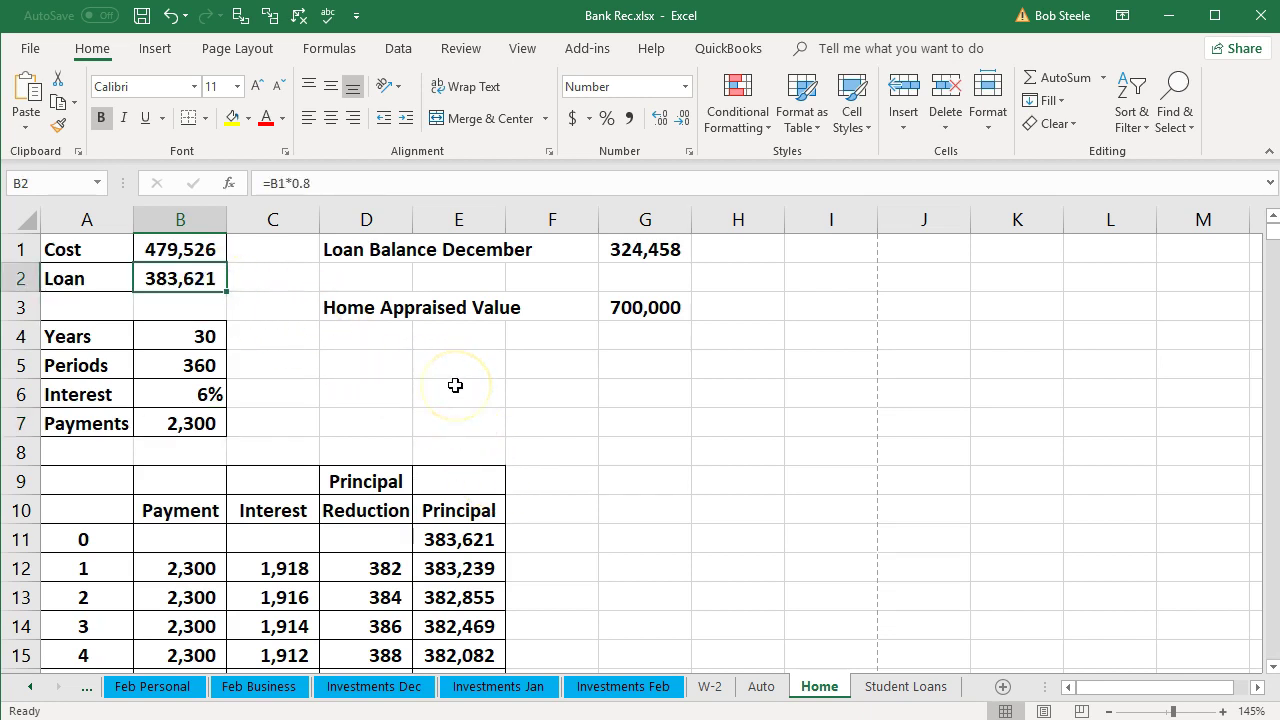
Examine the amortization table on the Home sheet down to the highlighted rows for periods 112 and 115, checking the period 112 principal formula
{"action": "scroll", "coordinate": [455, 385], "scroll_direction": "down", "scroll_amount": 7}
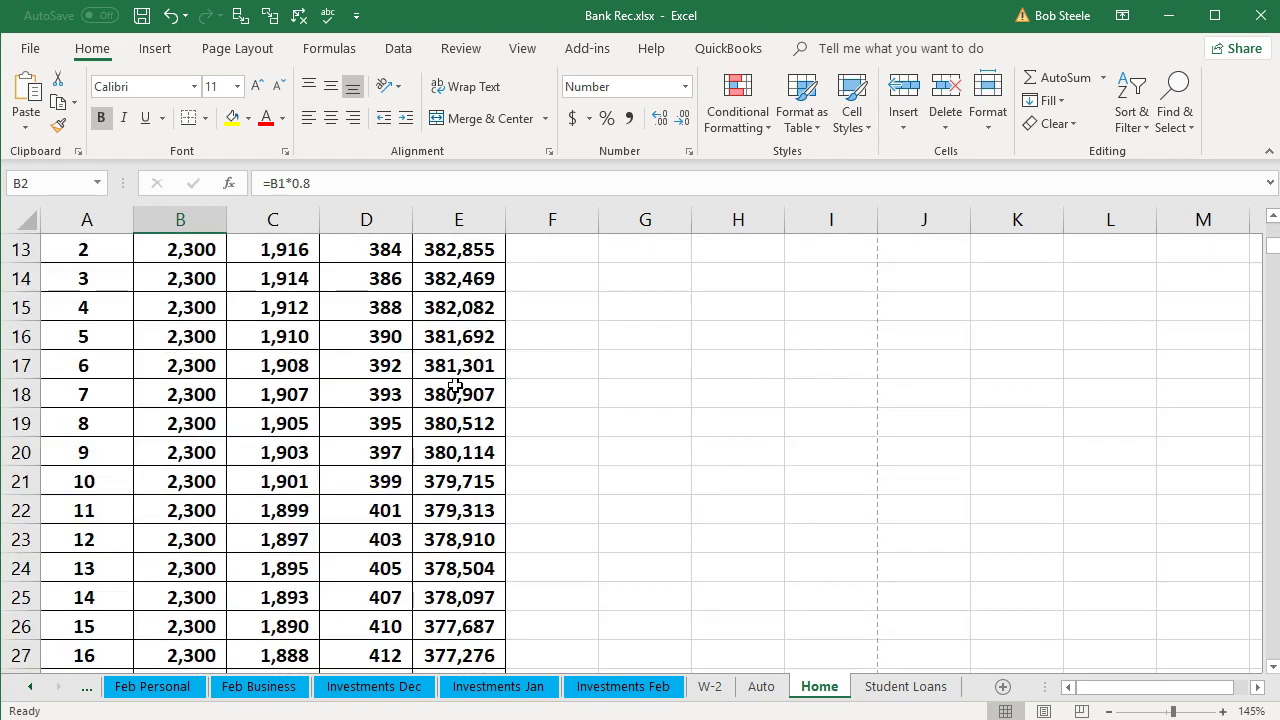
{"action": "scroll", "coordinate": [455, 385], "scroll_direction": "down", "scroll_amount": 14}
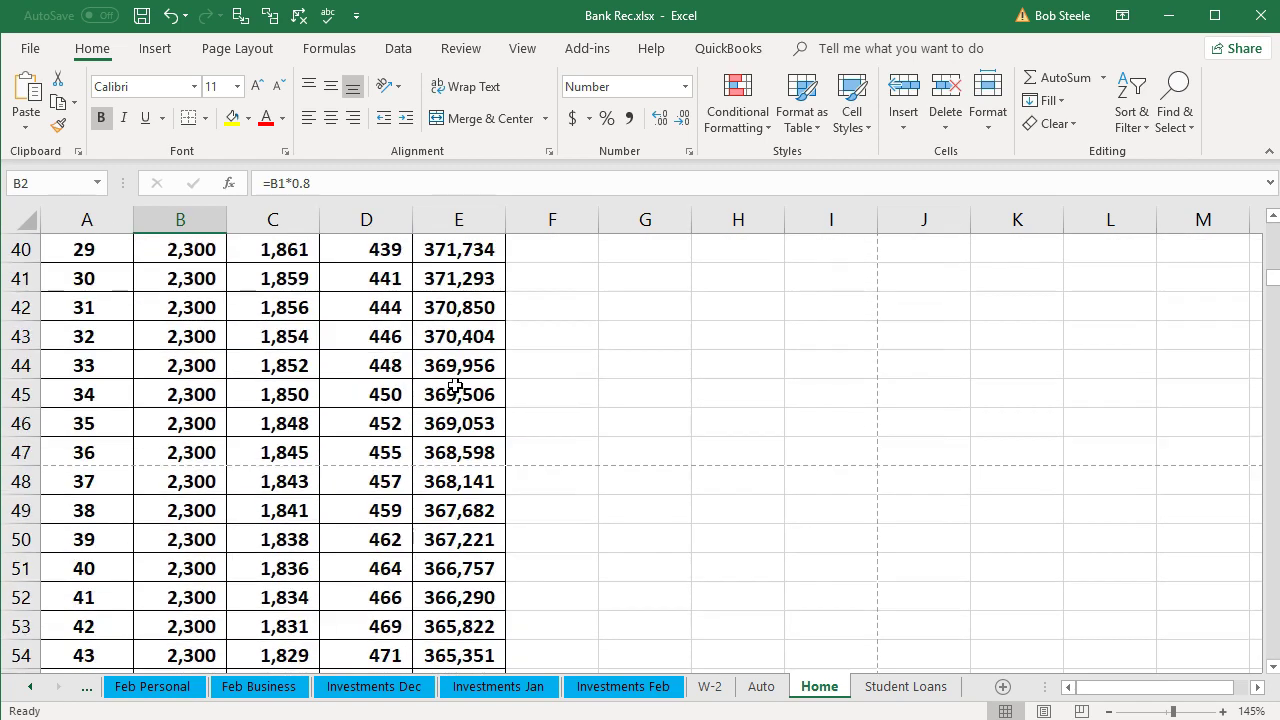
{"action": "scroll", "coordinate": [455, 385], "scroll_direction": "down", "scroll_amount": 17}
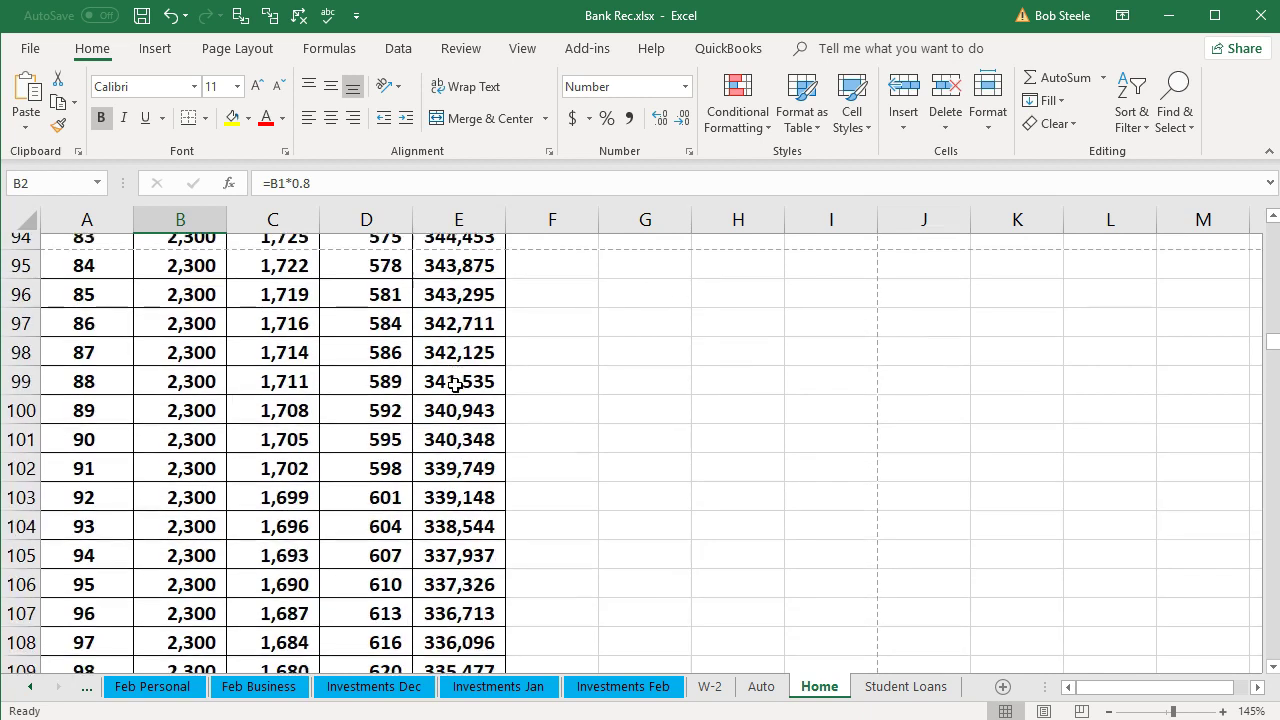
{"action": "left_click", "coordinate": [462, 480]}
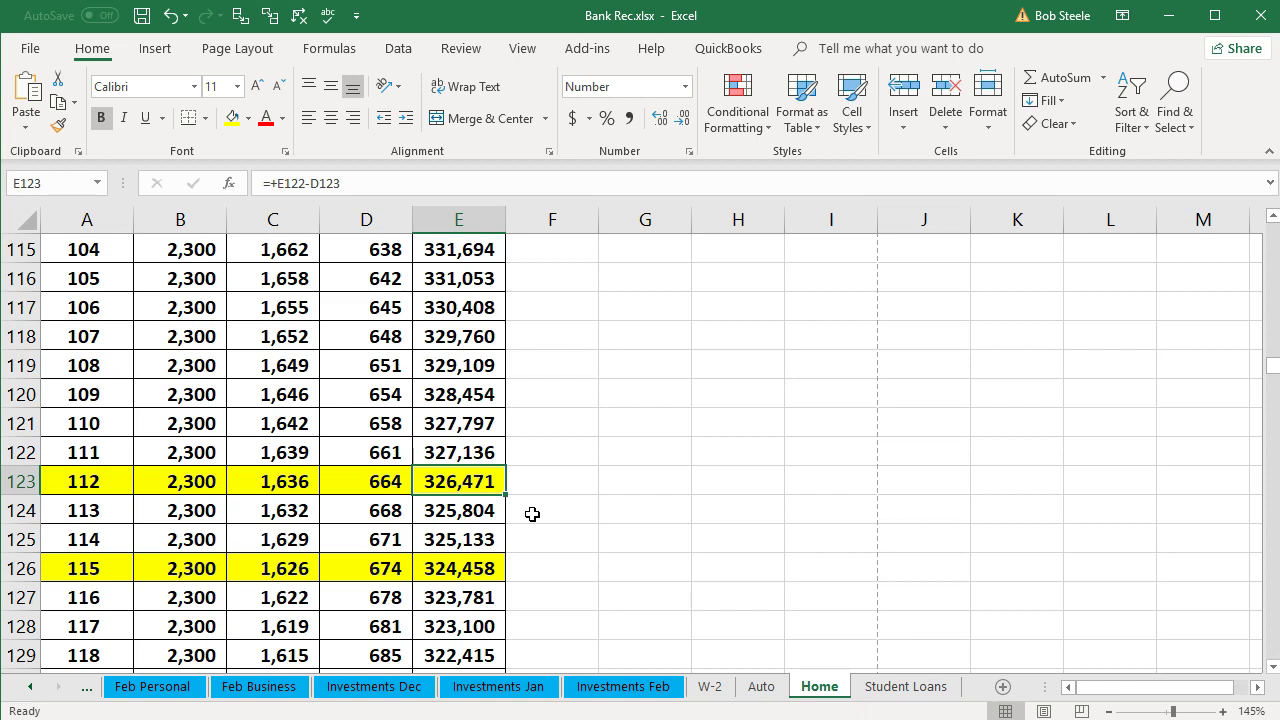
{"action": "scroll", "coordinate": [532, 514], "scroll_direction": "up", "scroll_amount": 1}
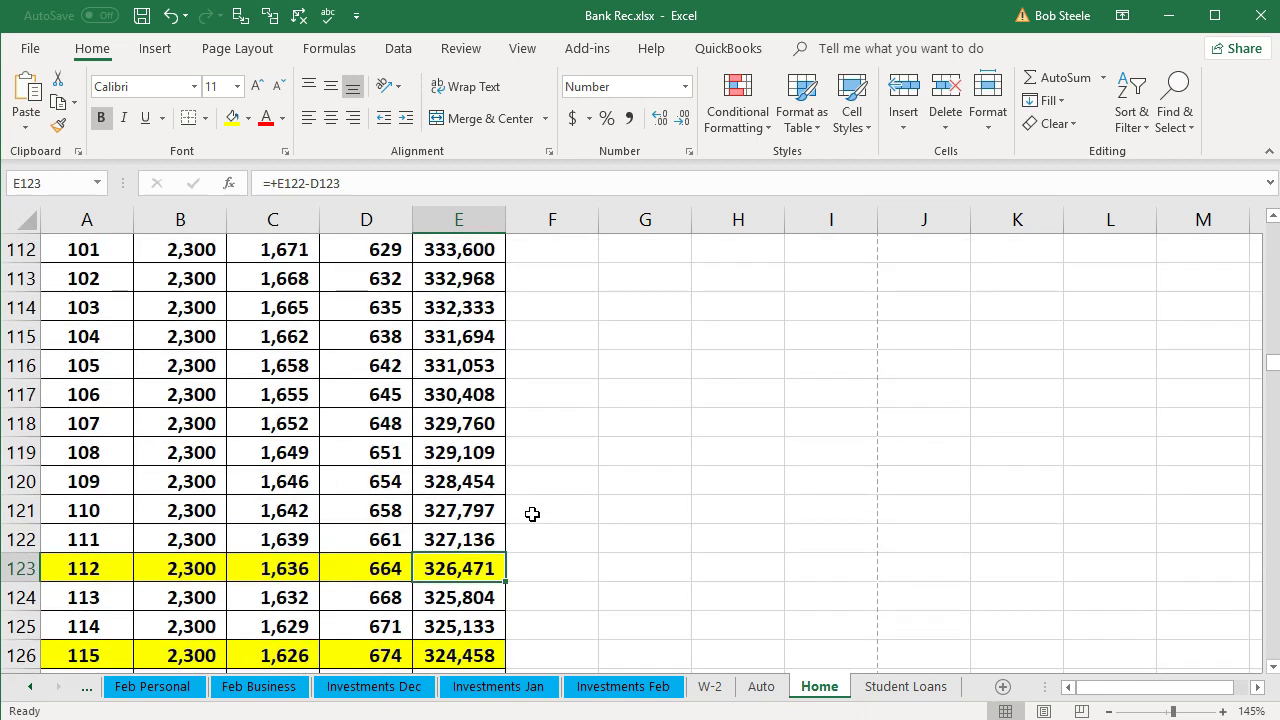
{"action": "scroll", "coordinate": [532, 514], "scroll_direction": "up", "scroll_amount": 1}
{"action": "scroll", "coordinate": [532, 513], "scroll_direction": "up", "scroll_amount": 12}
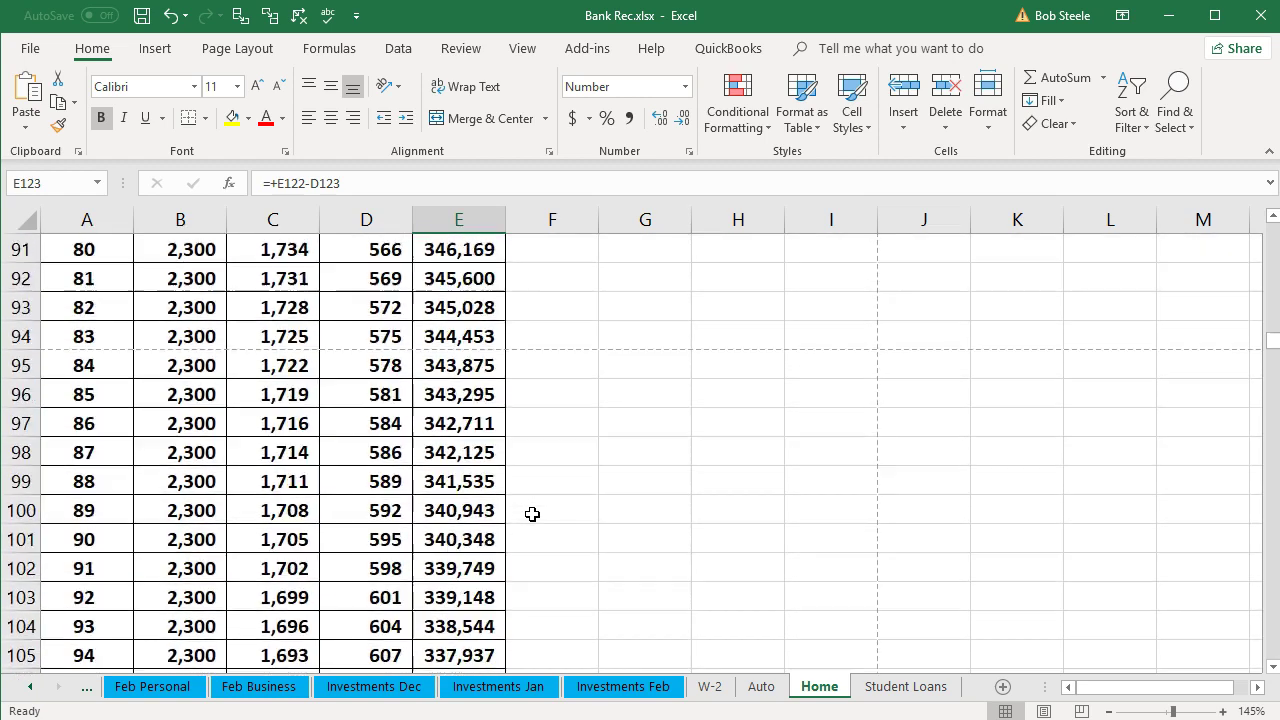
{"action": "scroll", "coordinate": [532, 513], "scroll_direction": "up", "scroll_amount": 20}
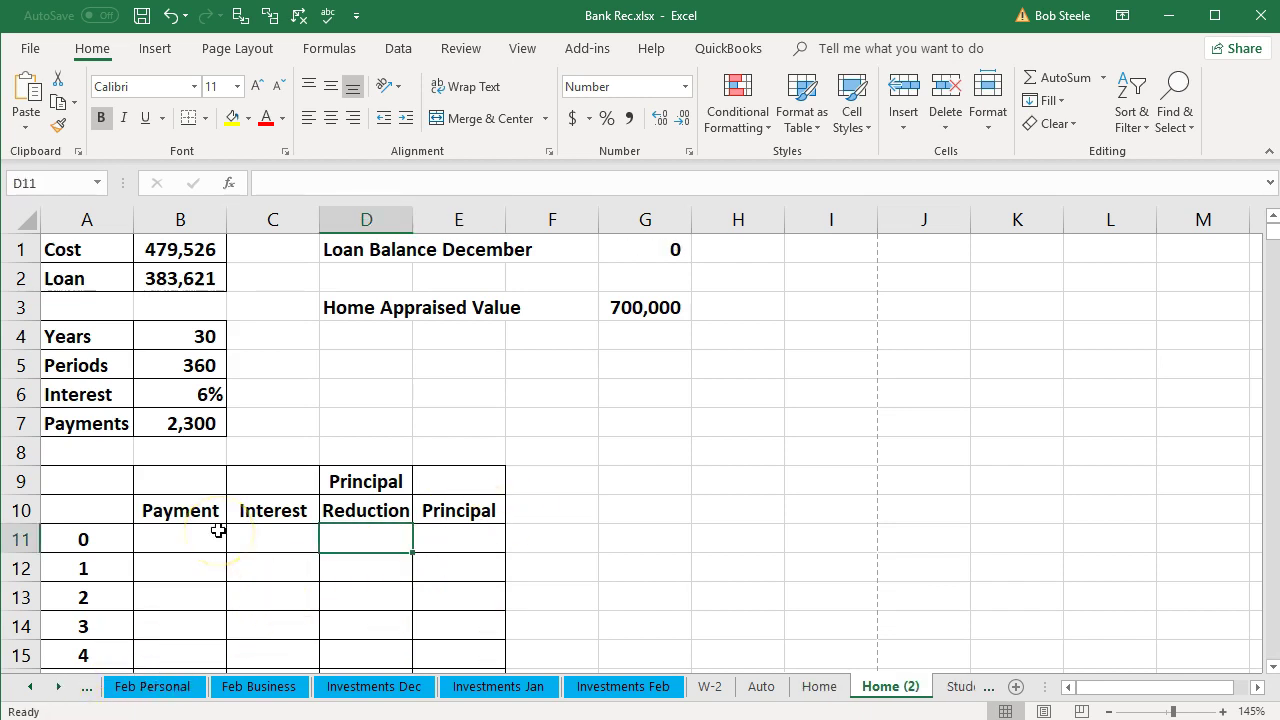
Review the loan, years, periods, interest and payment cells in B2:B7 on the Home (2) sheet, including the PMT formula
{"action": "left_click", "coordinate": [161, 338]}
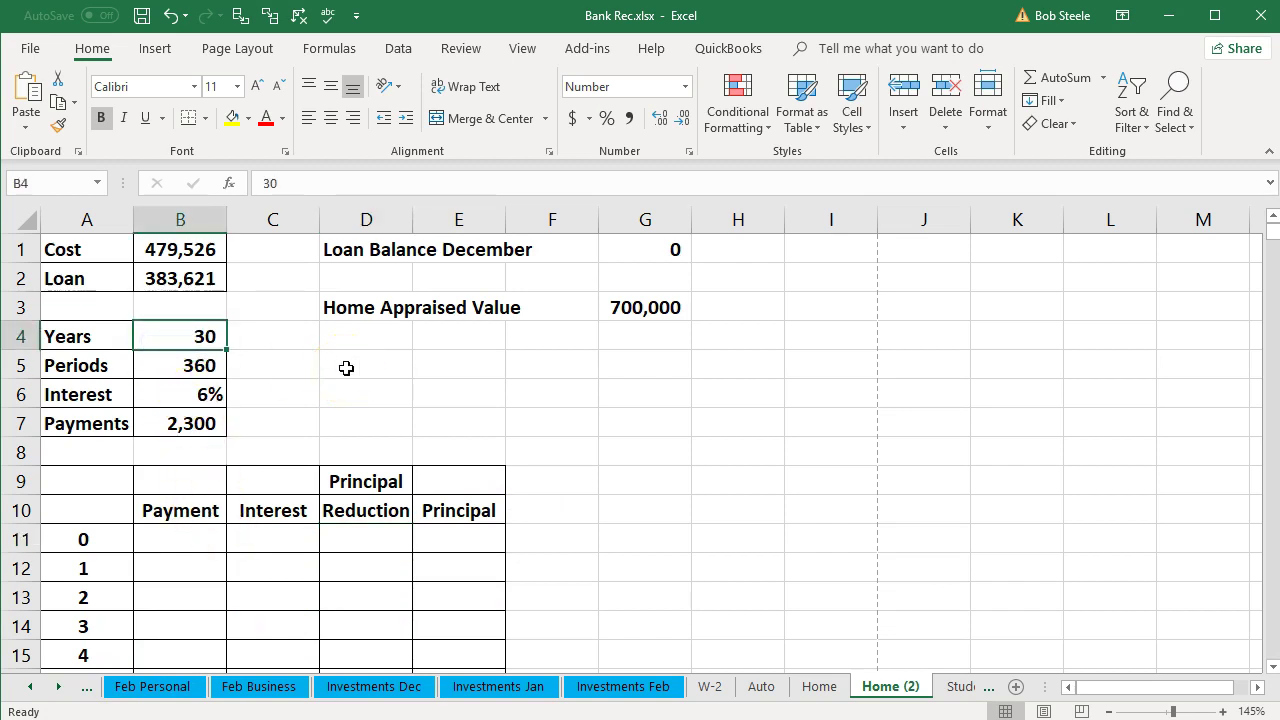
{"action": "key", "text": "Up"}
{"action": "key", "text": "Up"}
{"action": "key", "text": "Down"}
{"action": "key", "text": "Down"}
{"action": "key", "text": "Down"}
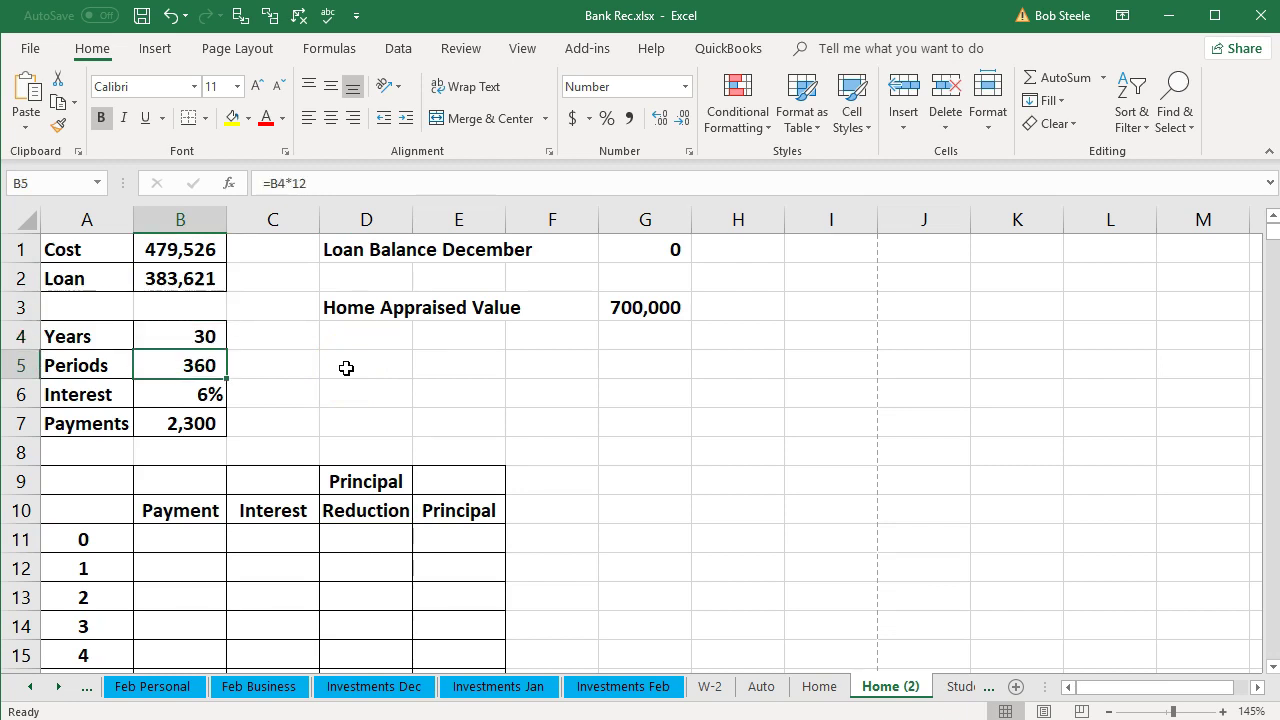
{"action": "key", "text": "Down"}
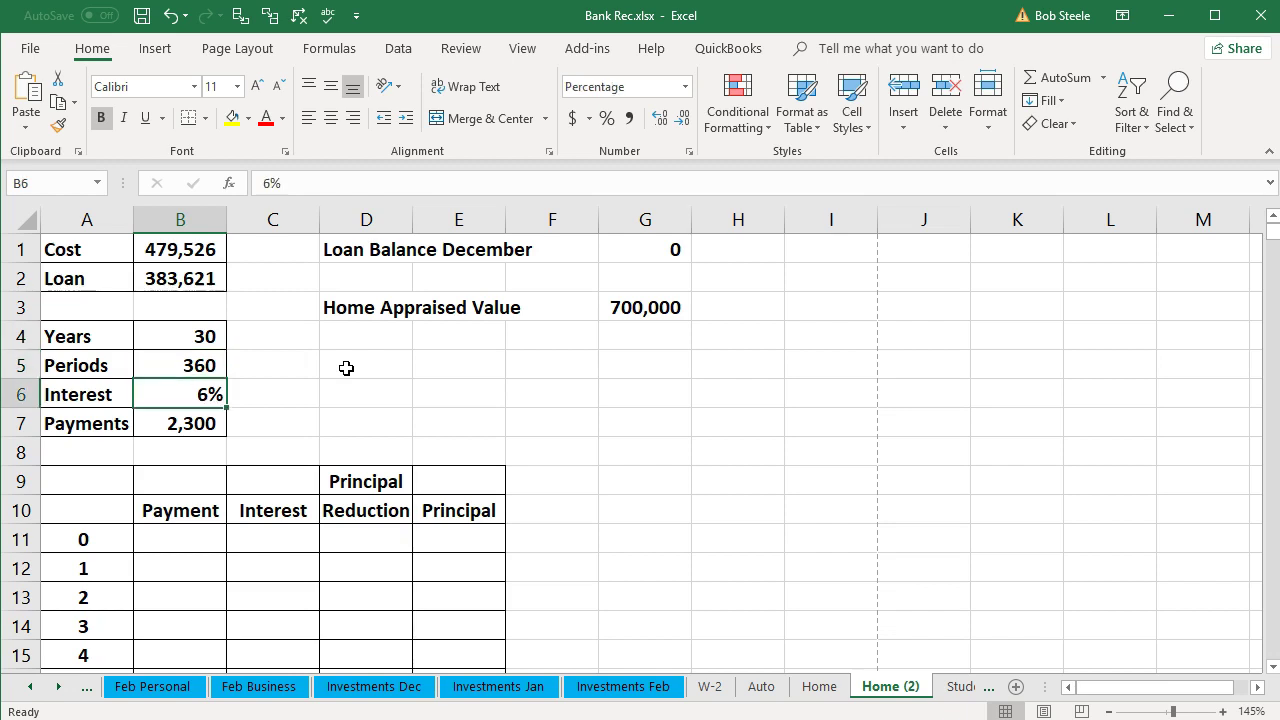
{"action": "key", "text": "Down"}
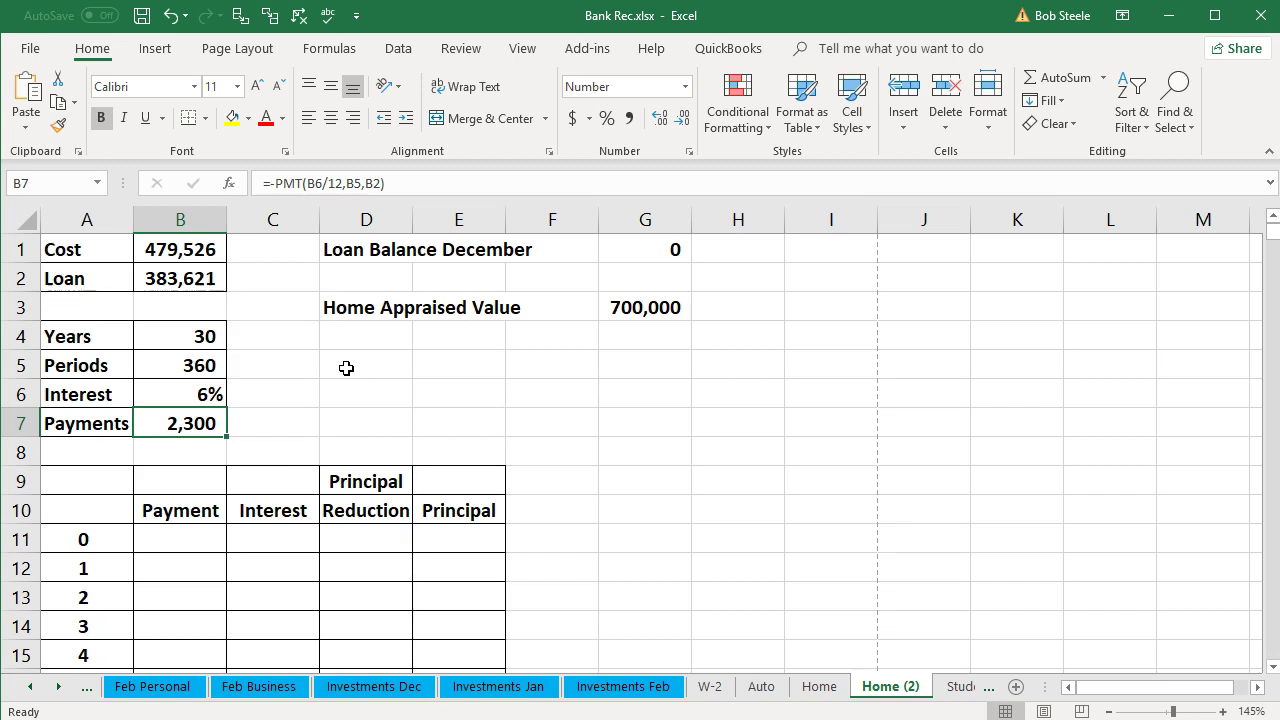
{"action": "left_click", "coordinate": [211, 281]}
Look through the blank amortization schedule on Home (2) down to the highlighted row for period 112
{"action": "scroll", "coordinate": [289, 511], "scroll_direction": "down", "scroll_amount": 18}
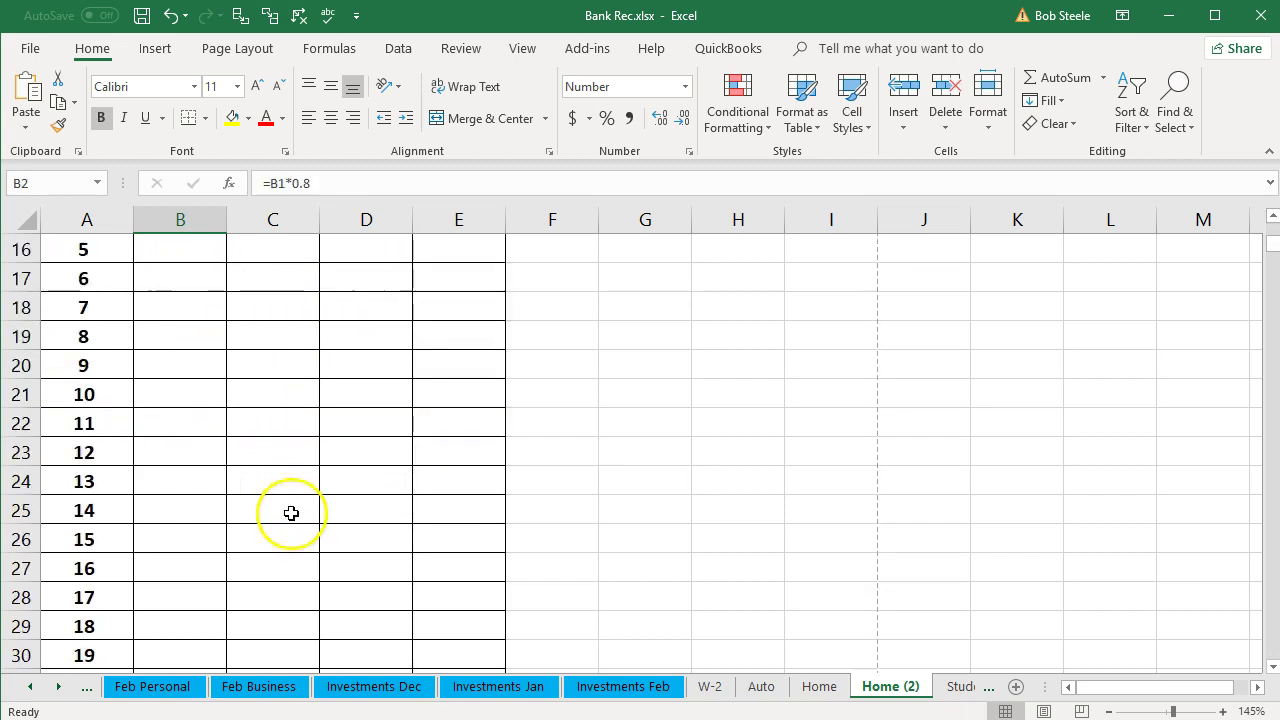
{"action": "scroll", "coordinate": [296, 521], "scroll_direction": "down", "scroll_amount": 19}
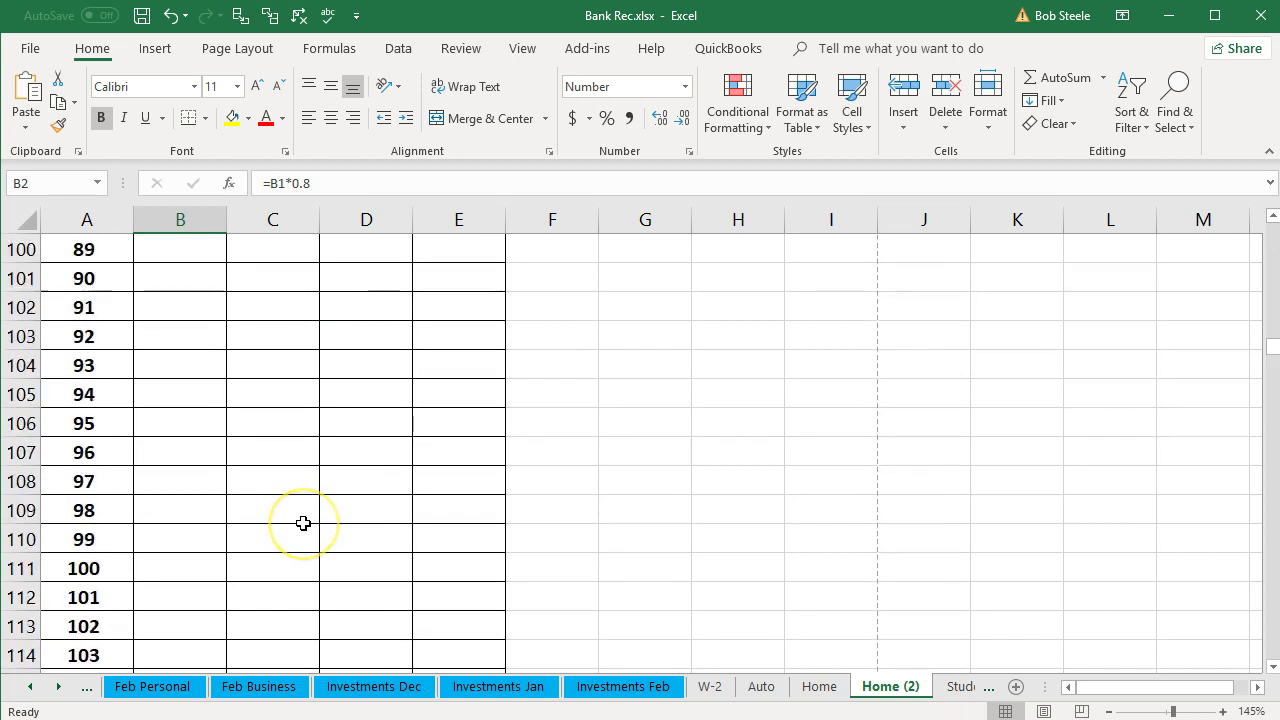
{"action": "left_click", "coordinate": [133, 570]}
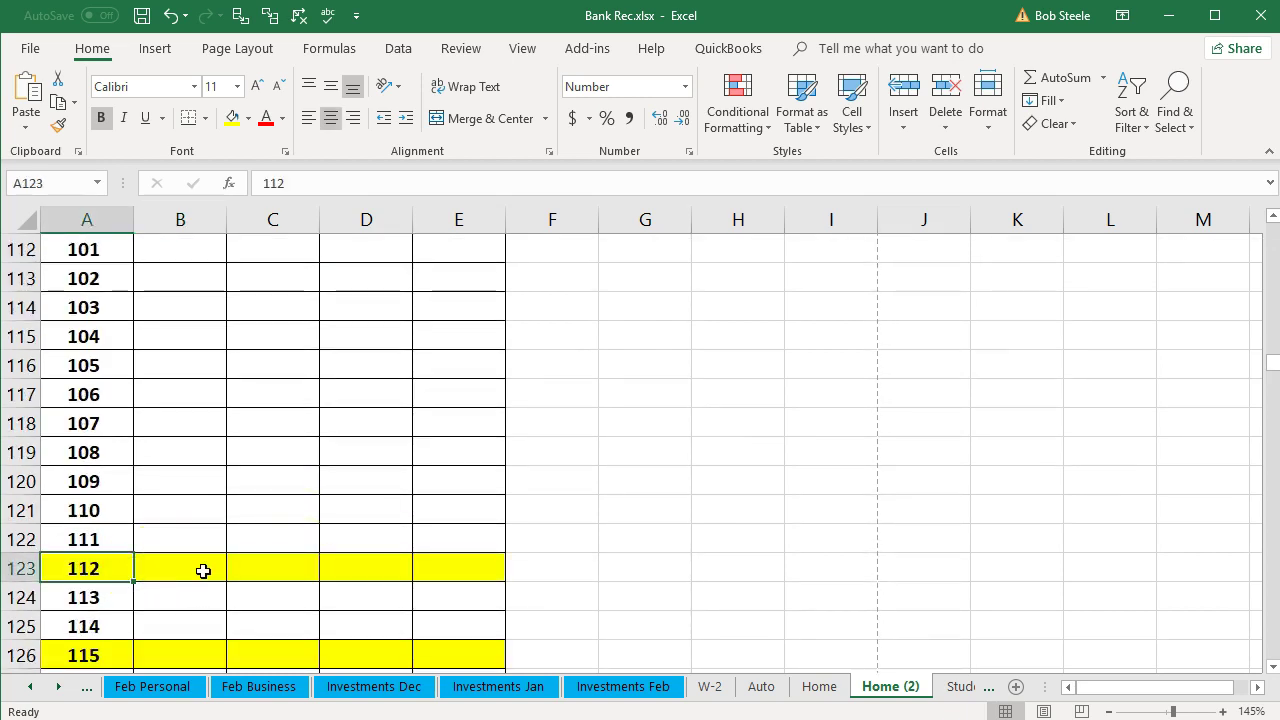
{"action": "scroll", "coordinate": [203, 571], "scroll_direction": "up", "scroll_amount": 17}
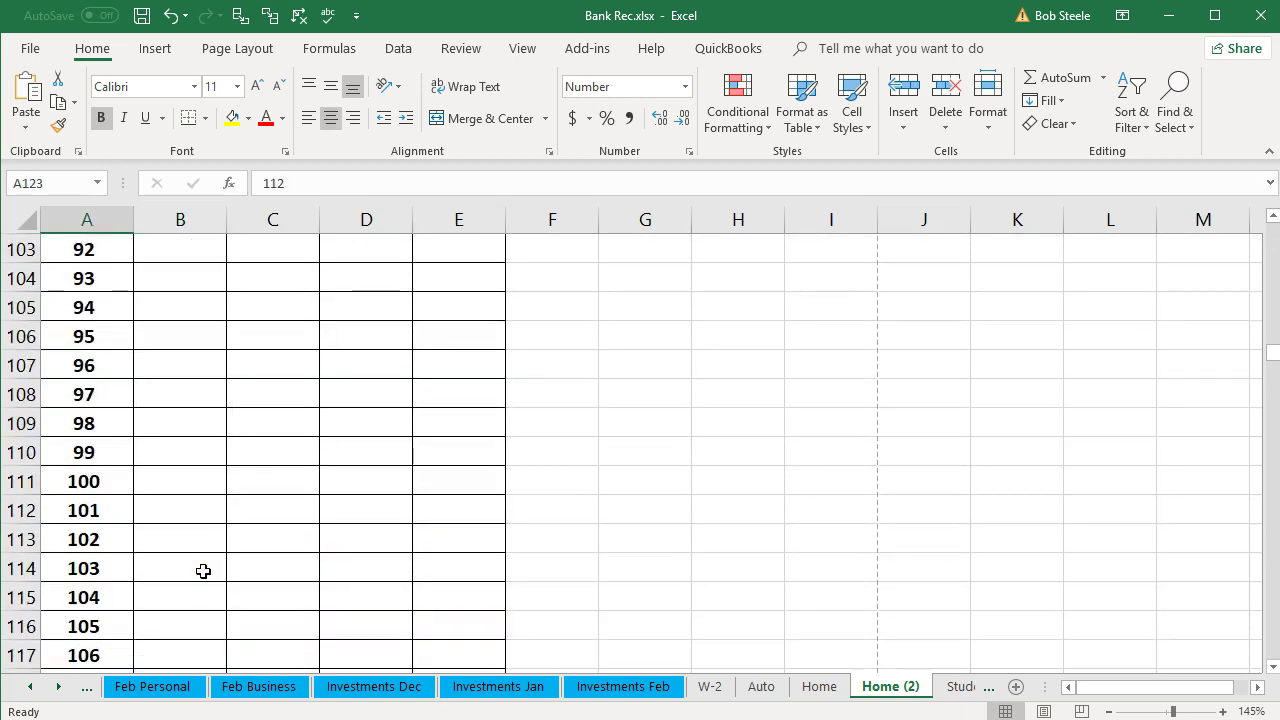
{"action": "scroll", "coordinate": [203, 571], "scroll_direction": "up", "scroll_amount": 20}
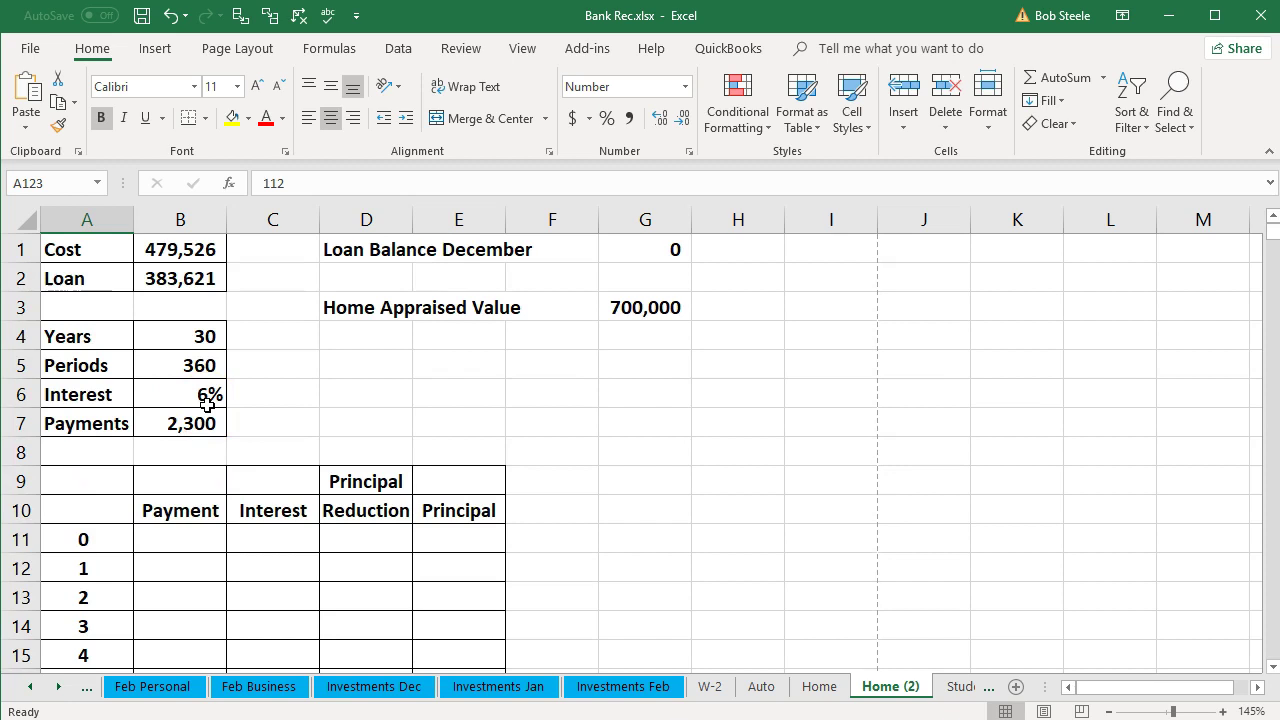
Review the schedule's column headings, and set the period 0 principal in E11 to the loan amount with =B2
{"action": "left_click", "coordinate": [182, 507]}
{"action": "key", "text": "Right"}
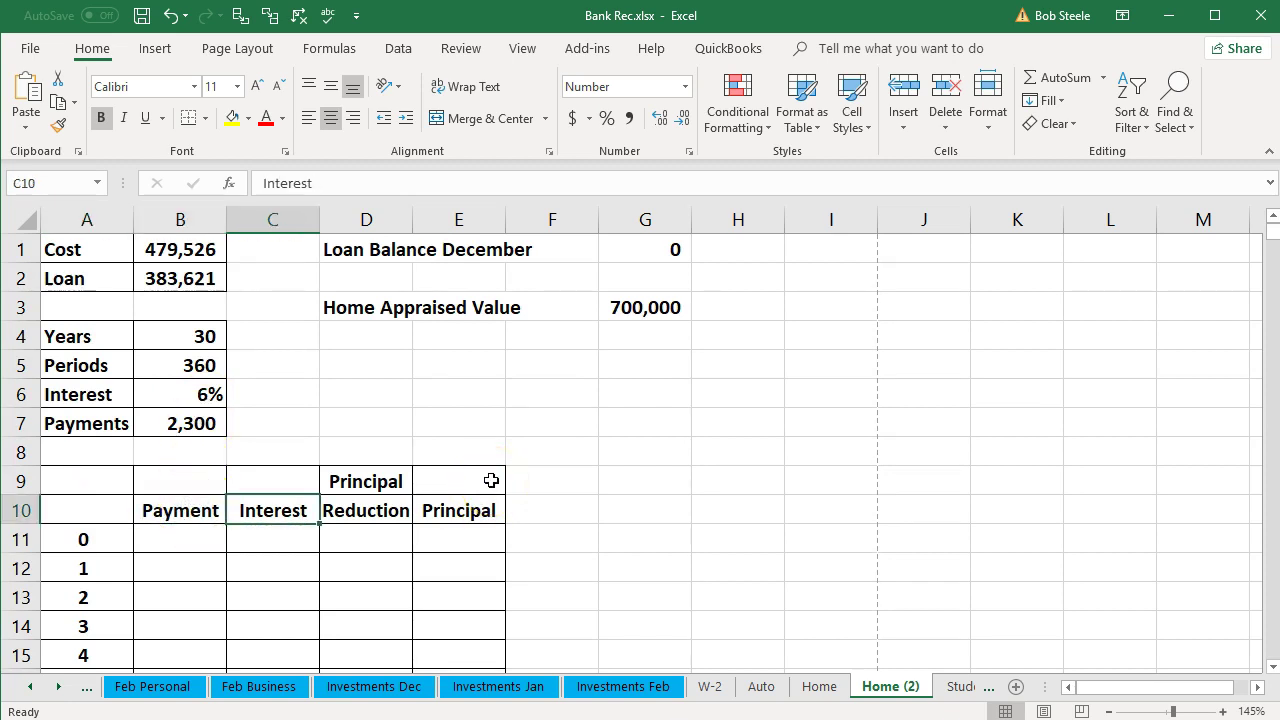
{"action": "key", "text": "Right"}
{"action": "key", "text": "Right"}
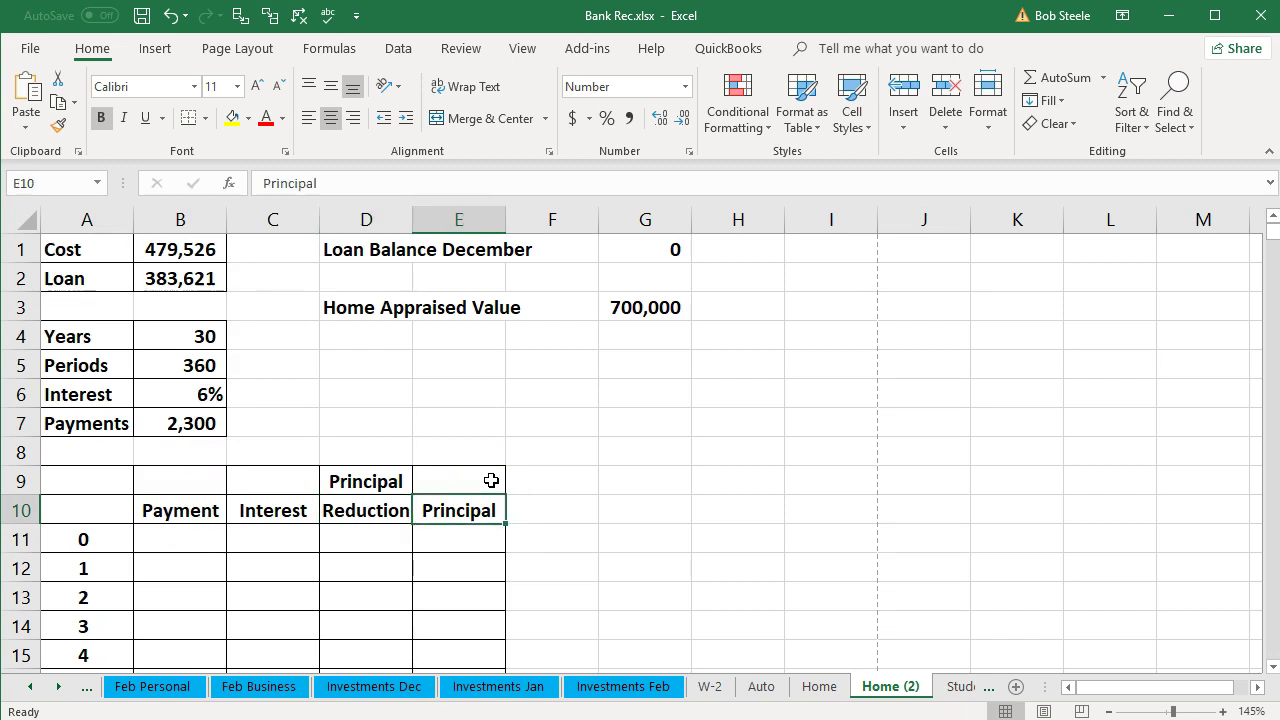
{"action": "key", "text": "Down"}
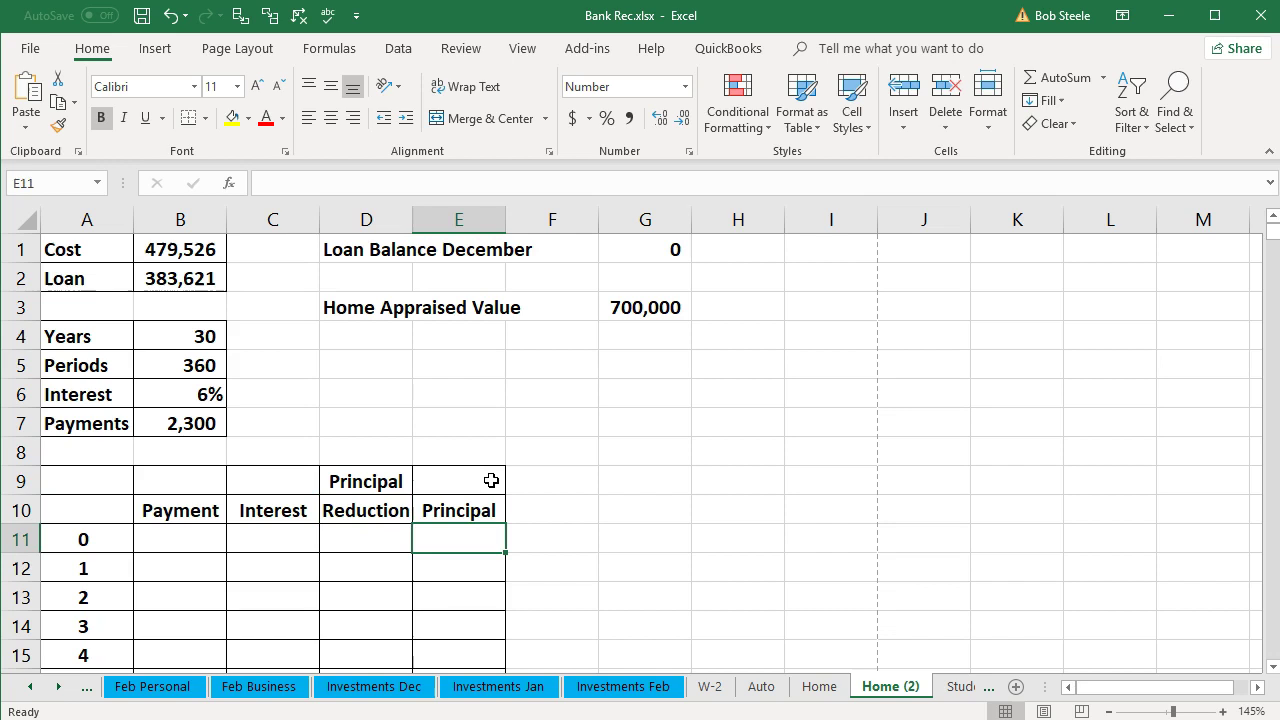
{"action": "type", "text": "="}
{"action": "left_click", "coordinate": [195, 280]}
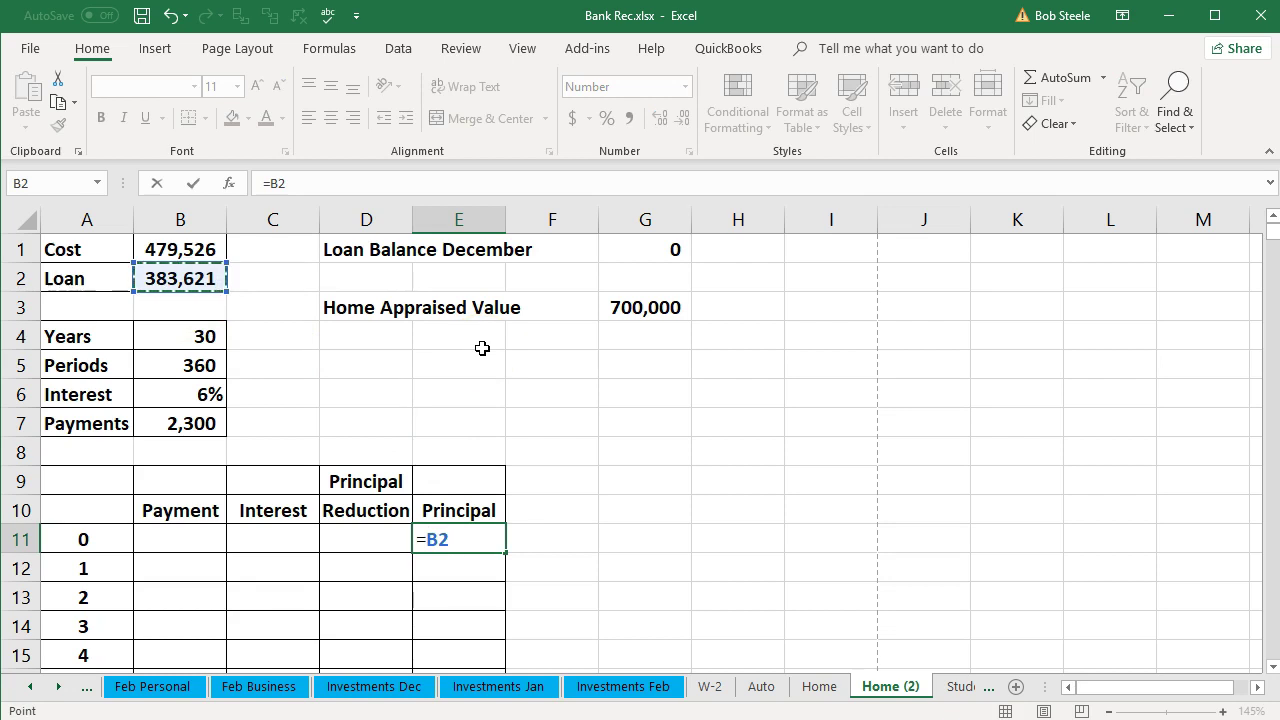
{"action": "key", "text": "Return"}
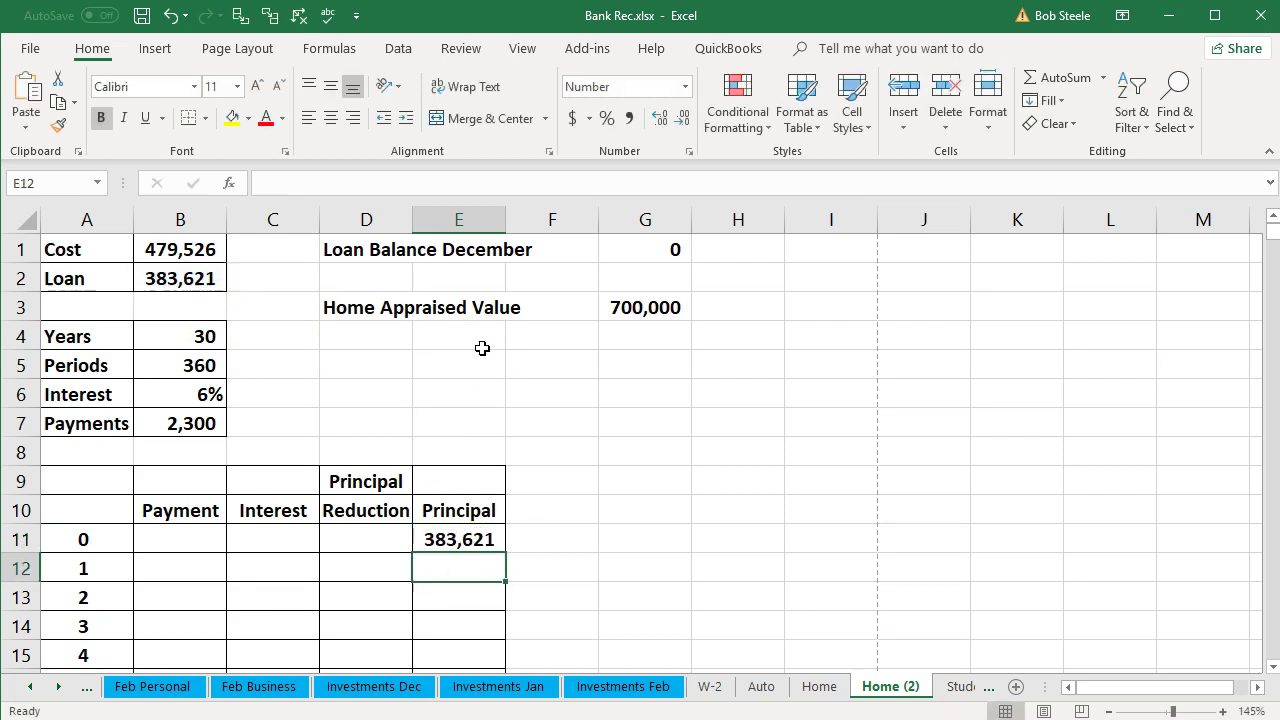
Link the period 1 payment in B12 to the calculated payment amount with =B7
{"action": "key", "text": "Left"}
{"action": "key", "text": "Left"}
{"action": "key", "text": "Left"}
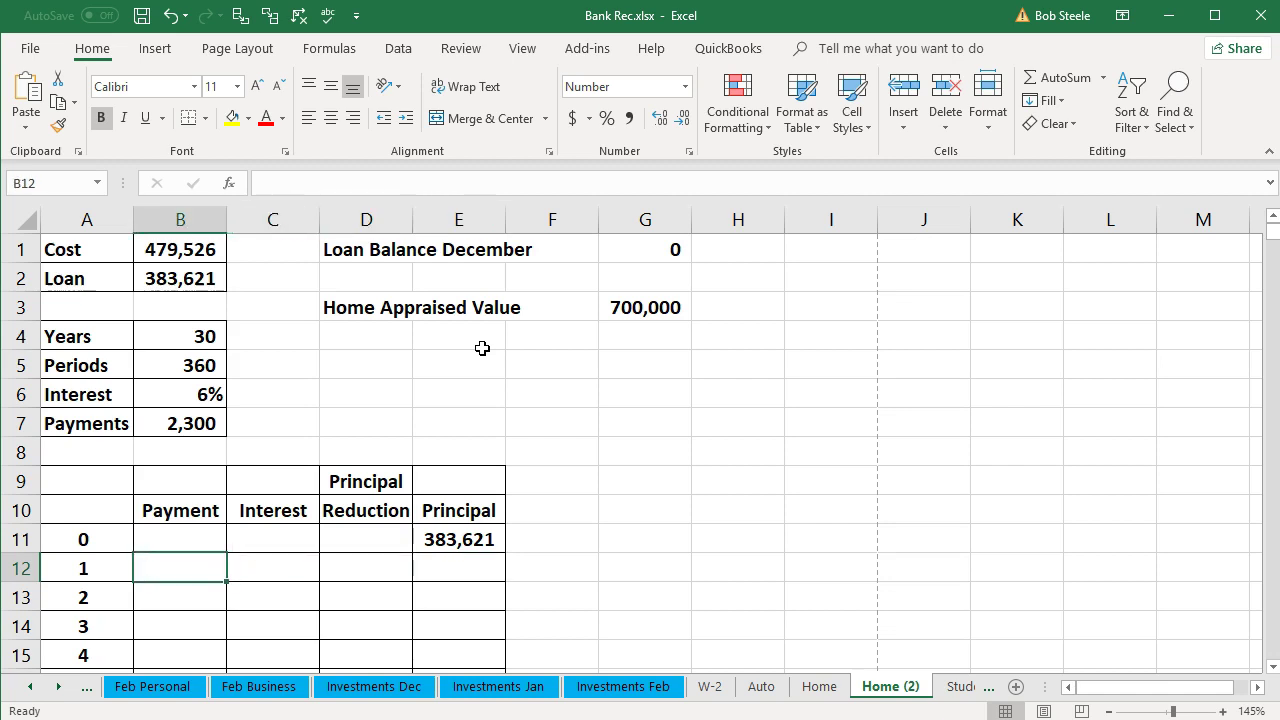
{"action": "type", "text": "="}
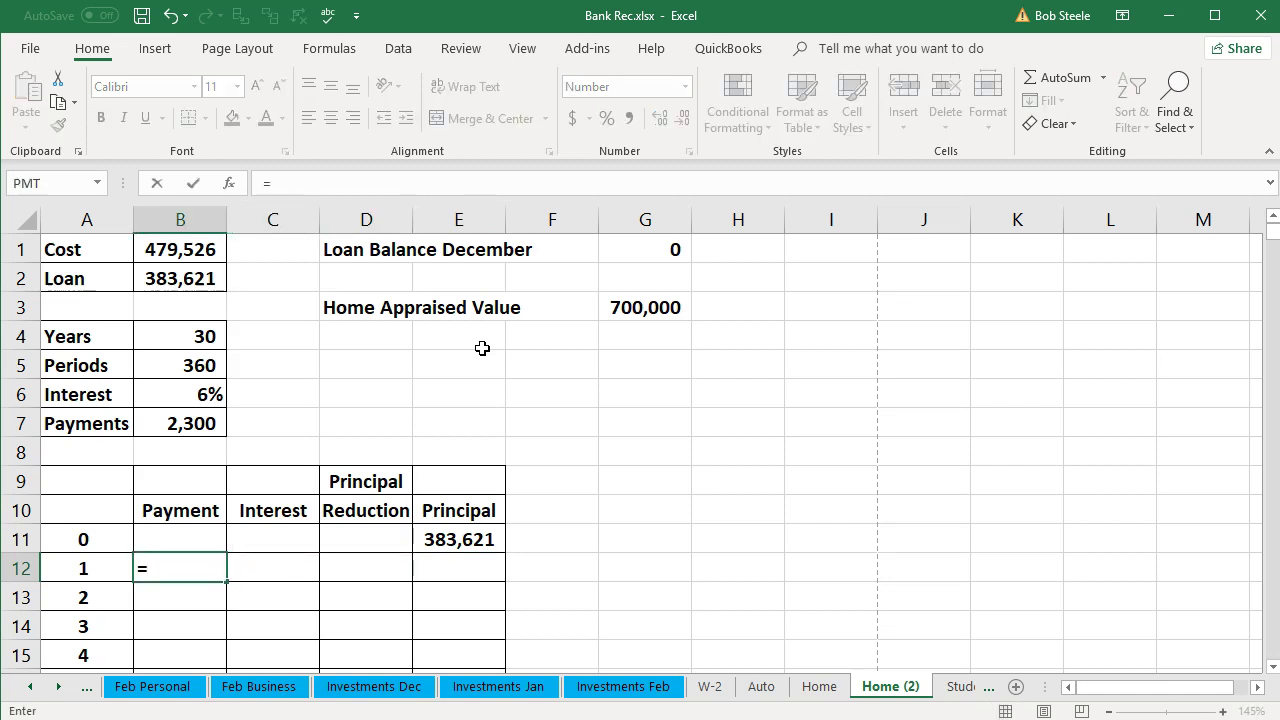
{"action": "left_click", "coordinate": [205, 425]}
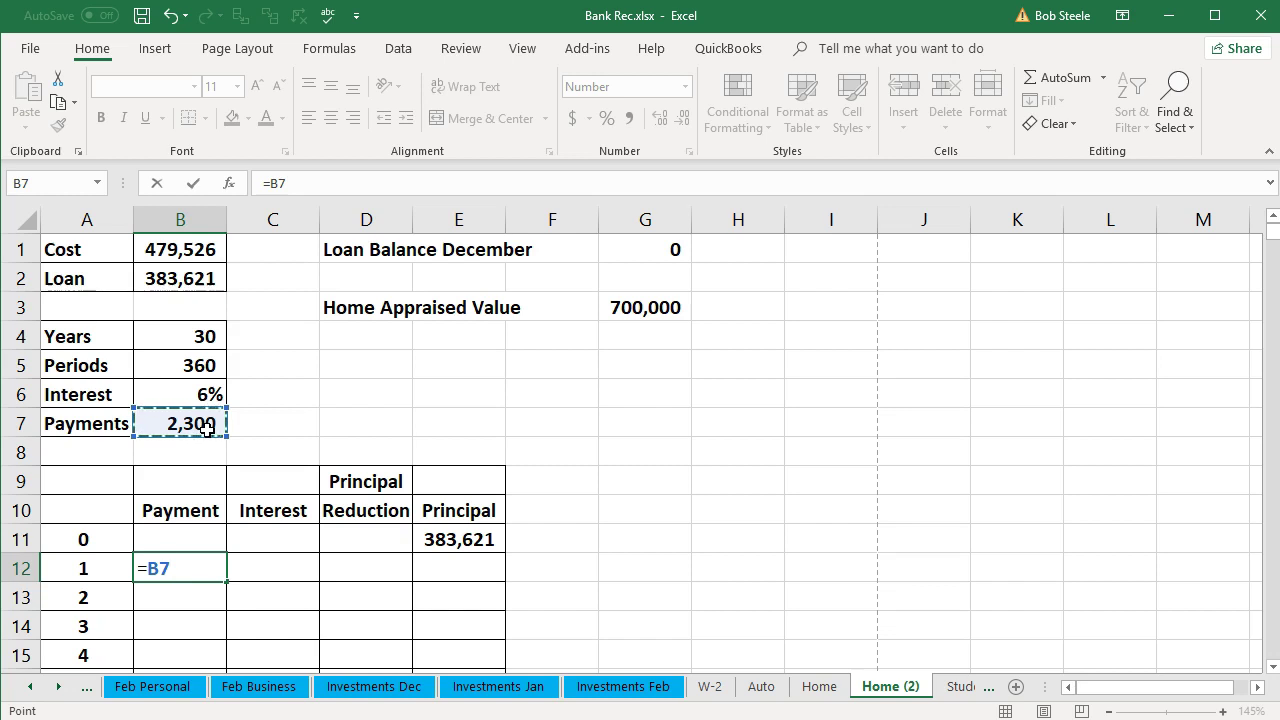
{"action": "key", "text": "Return"}
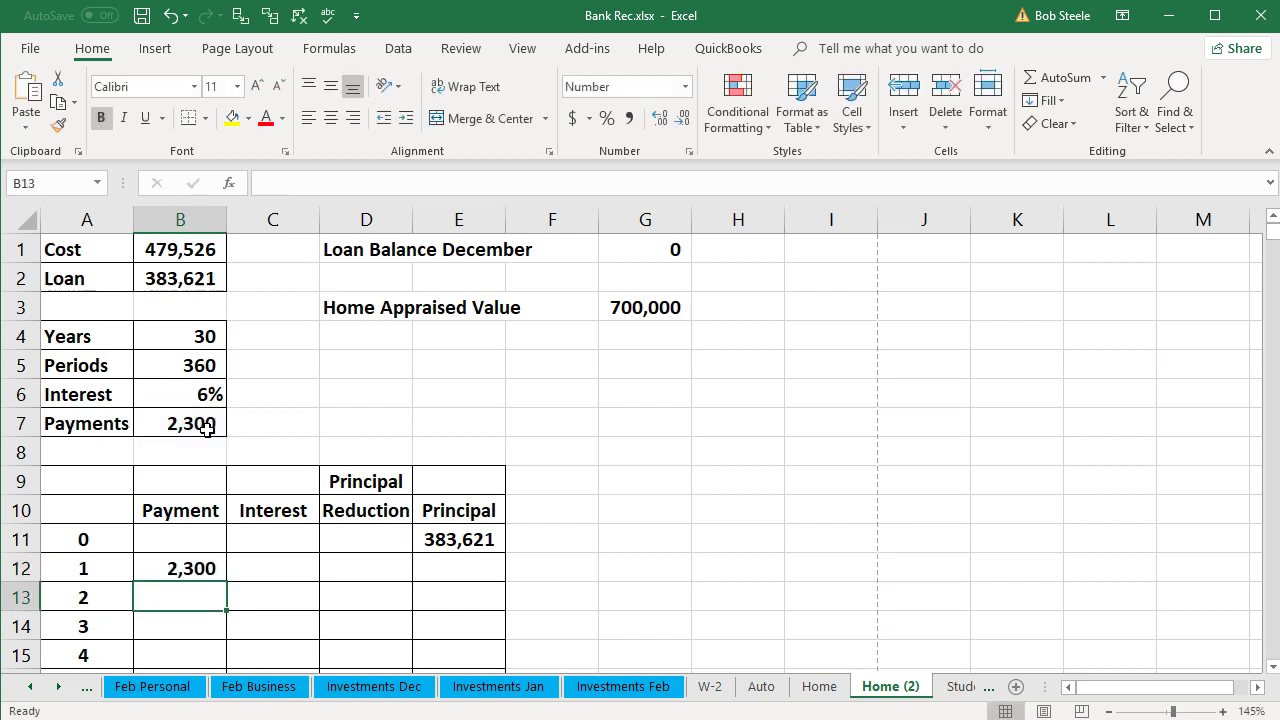
Try filling the relative payment formula from B12 down to B13, inspect the copied reference, and clear B13
{"action": "left_click", "coordinate": [209, 569]}
{"action": "left_click", "coordinate": [220, 584]}
{"action": "left_click", "coordinate": [206, 570]}
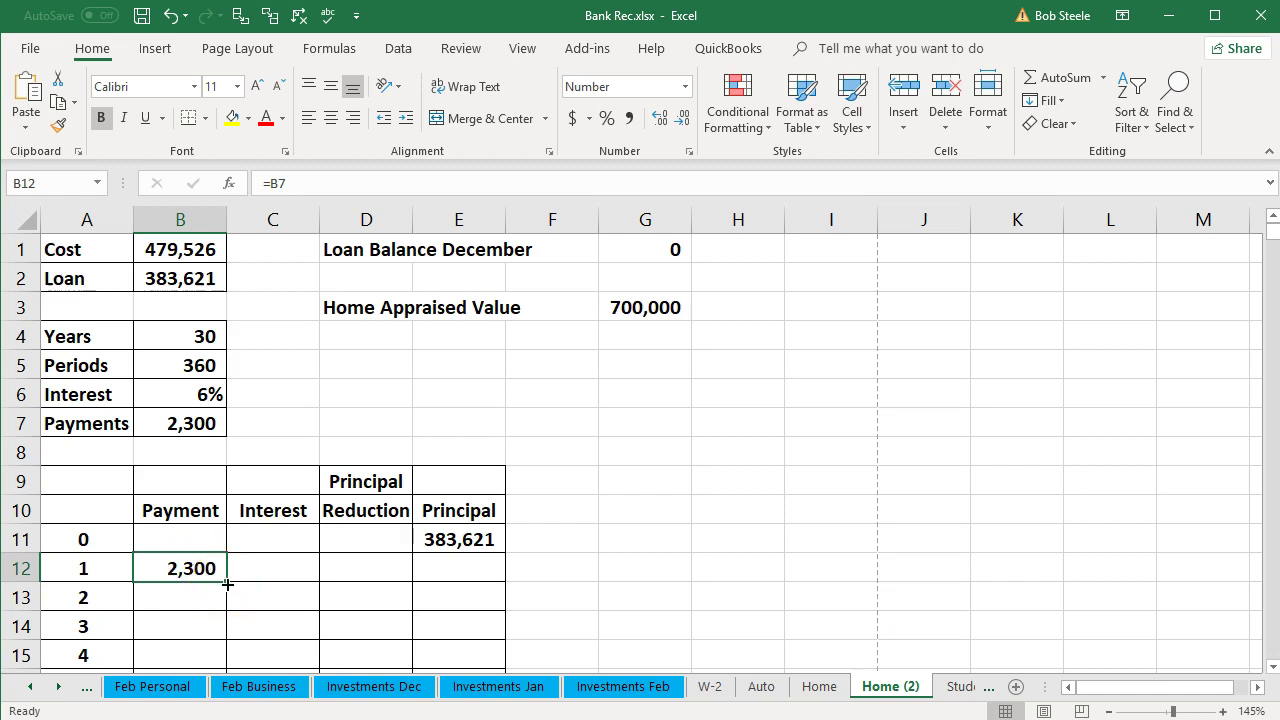
{"action": "left_click_drag", "start_coordinate": [227, 583], "coordinate": [226, 597]}
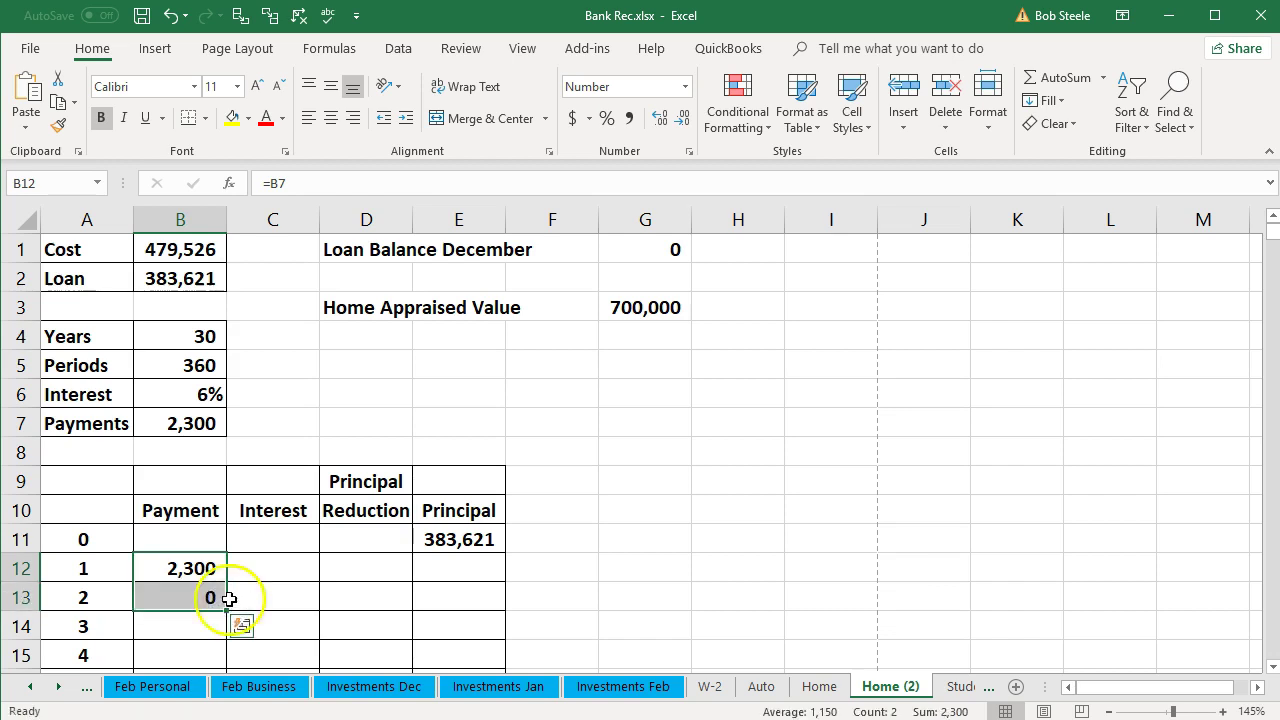
{"action": "left_click", "coordinate": [183, 597]}
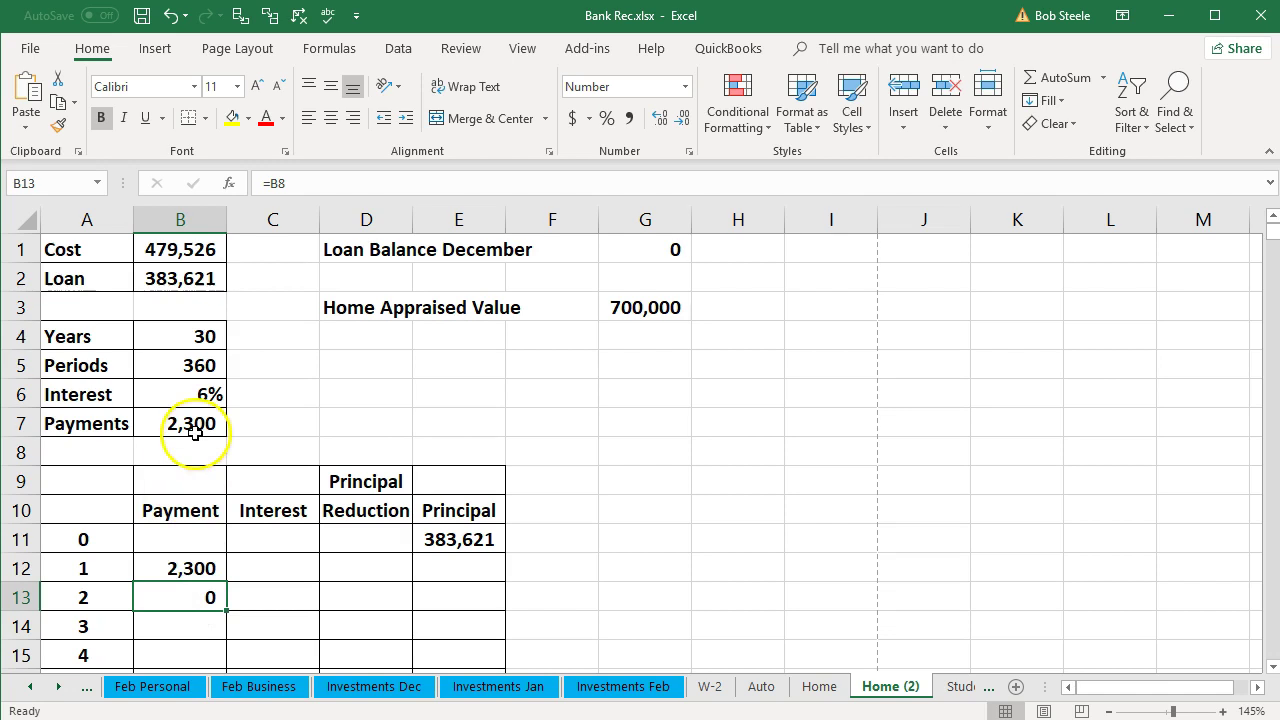
{"action": "double_click", "coordinate": [191, 592]}
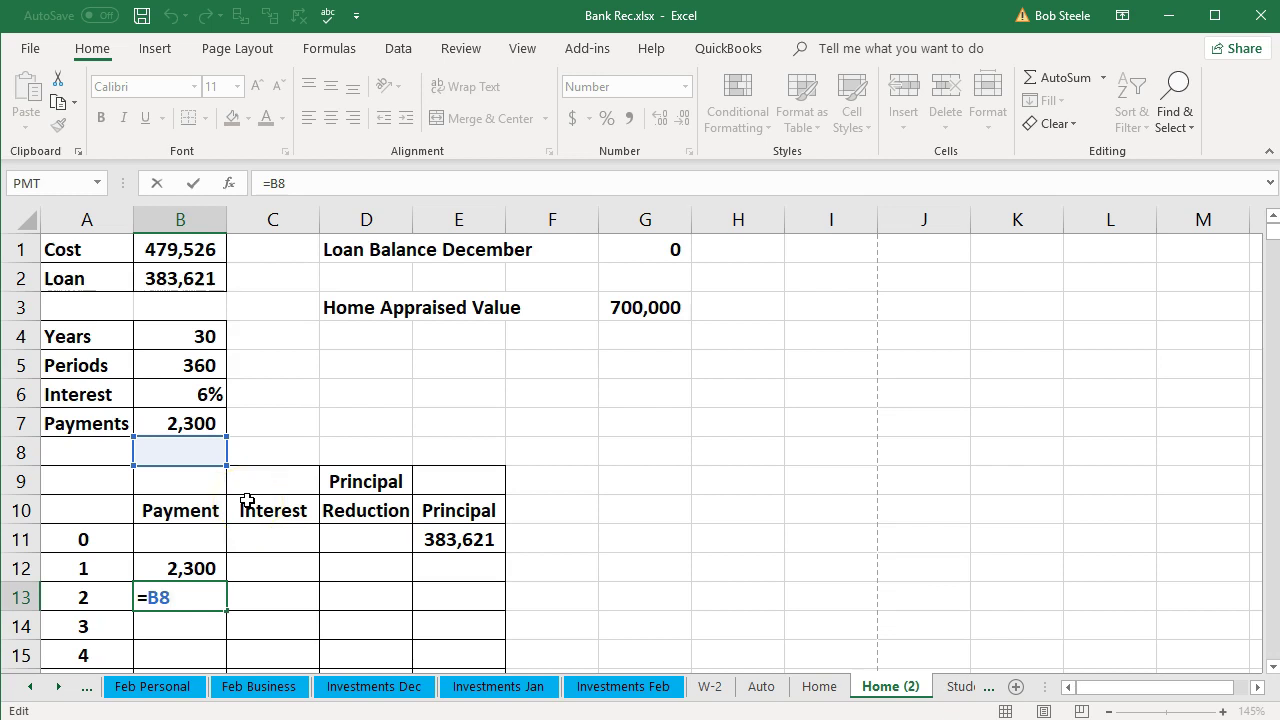
{"action": "key", "text": "BackSpace"}
{"action": "key", "text": "BackSpace"}
{"action": "key", "text": "BackSpace"}
{"action": "key", "text": "Return"}
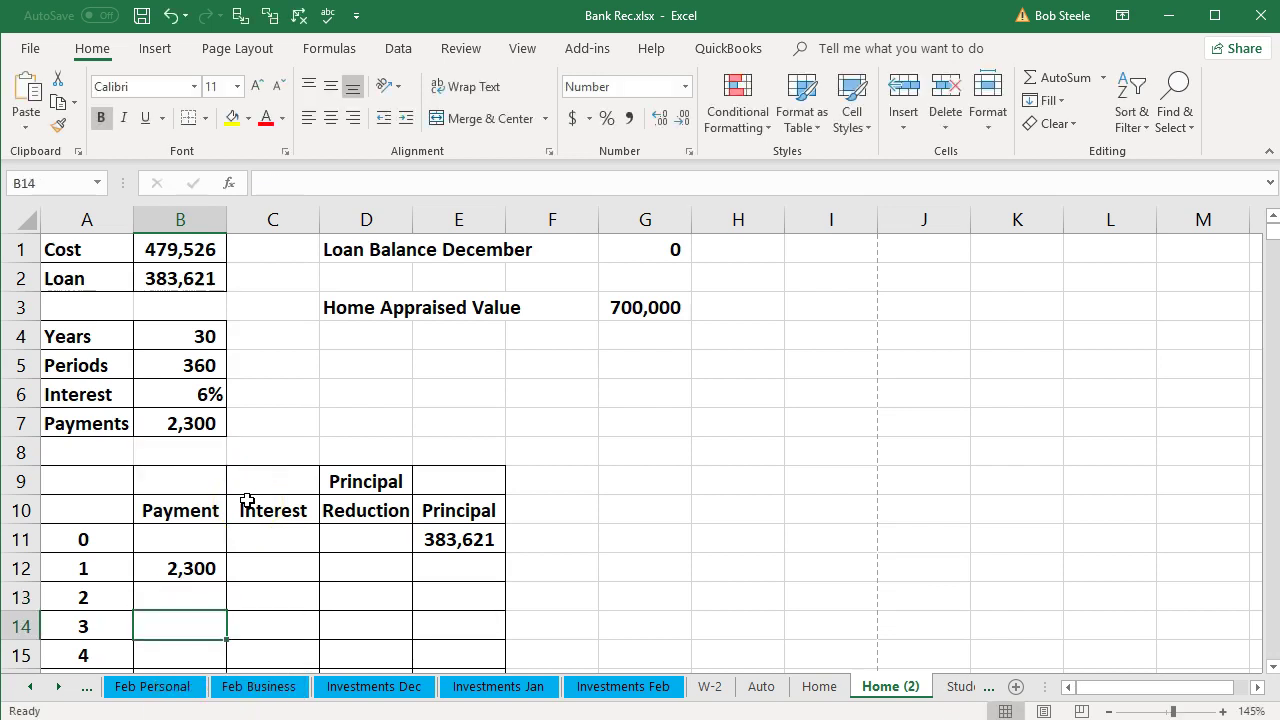
Make the payment reference in B12 absolute as =$B$7 and fill the formula down to B13
{"action": "left_click", "coordinate": [195, 563]}
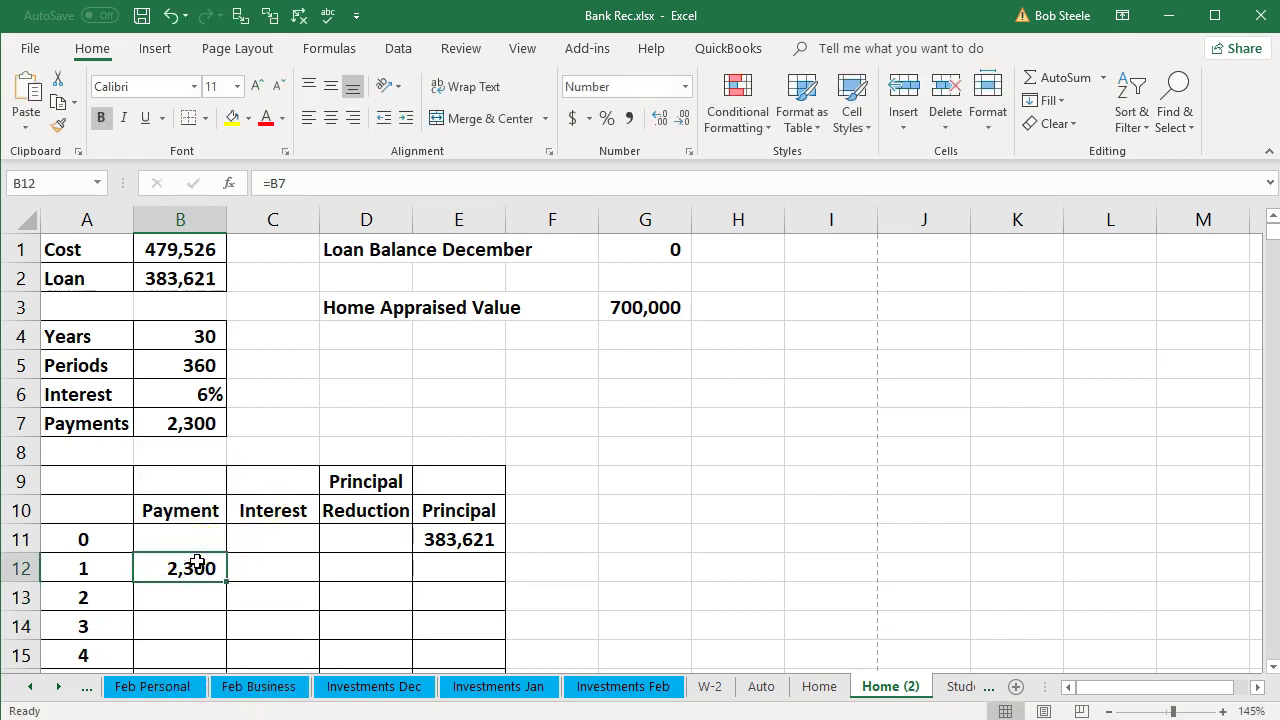
{"action": "double_click", "coordinate": [197, 563]}
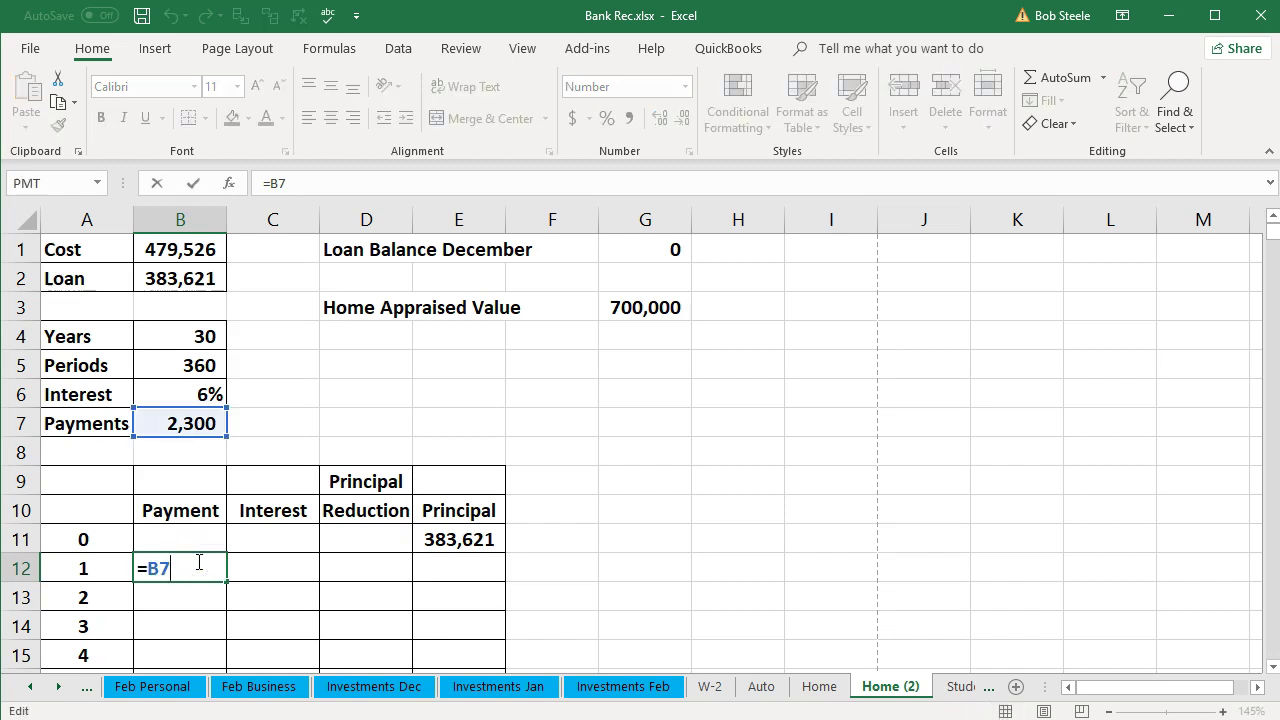
{"action": "key", "text": "F4"}
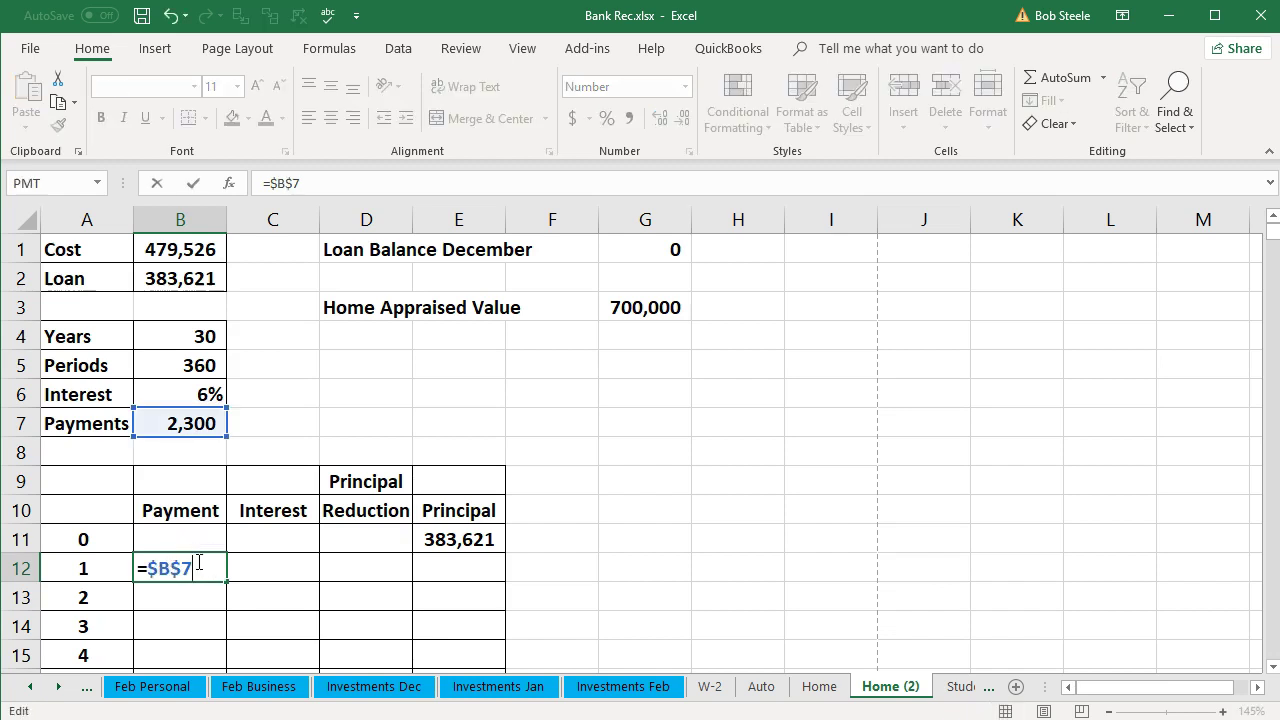
{"action": "left_click", "coordinate": [170, 569]}
{"action": "key", "text": "Return"}
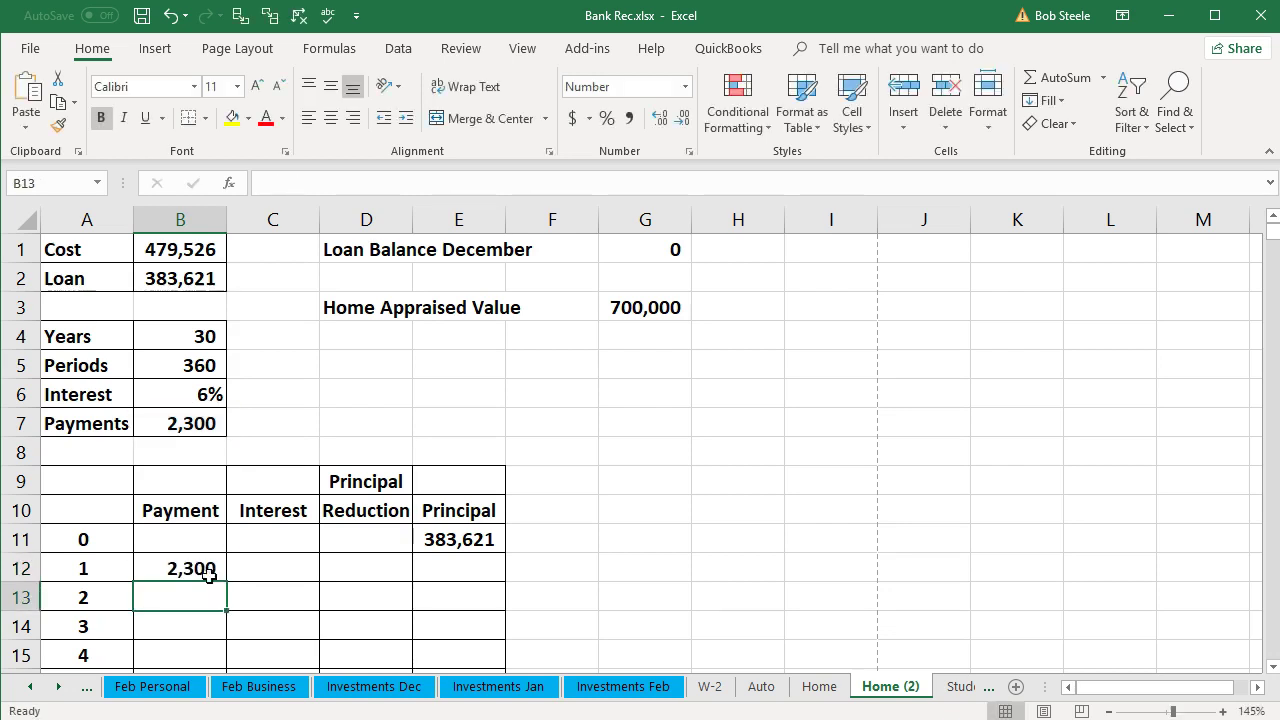
{"action": "left_click", "coordinate": [207, 572]}
{"action": "left_click_drag", "start_coordinate": [229, 590], "coordinate": [229, 605]}
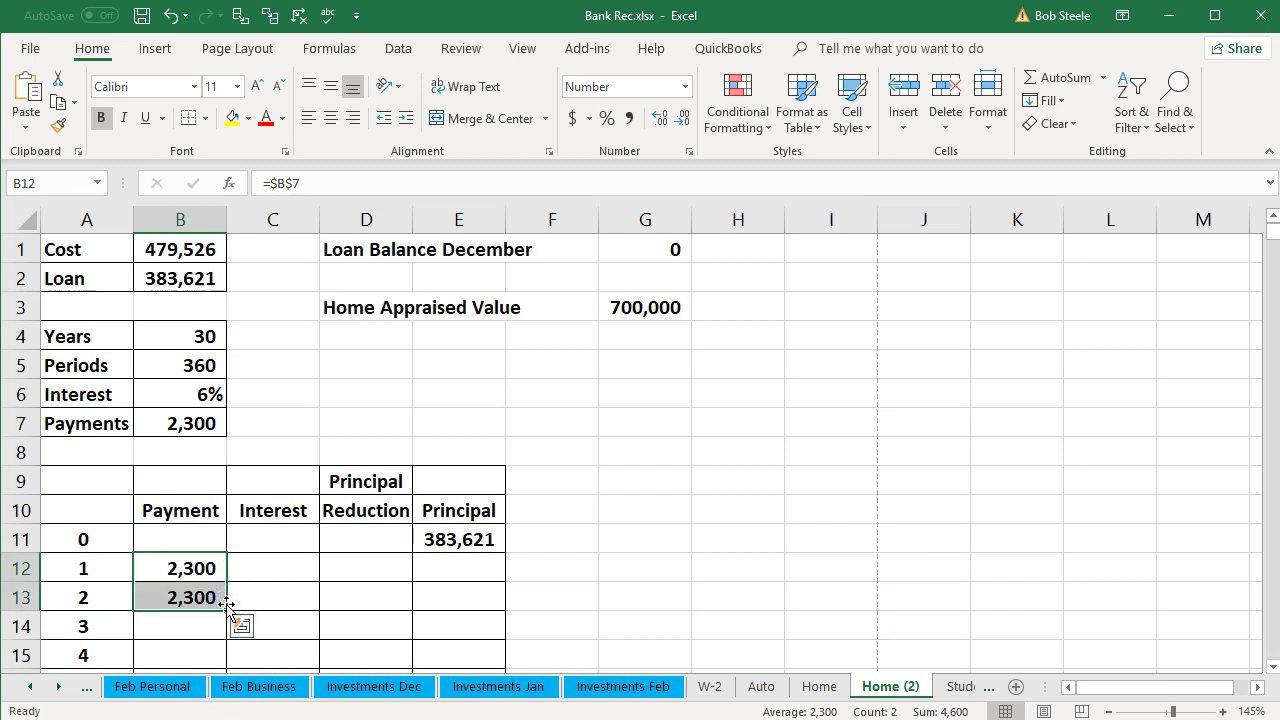
Clear the copied period 2 payment from B13
{"action": "left_click", "coordinate": [195, 598]}
{"action": "key", "text": "Delete"}
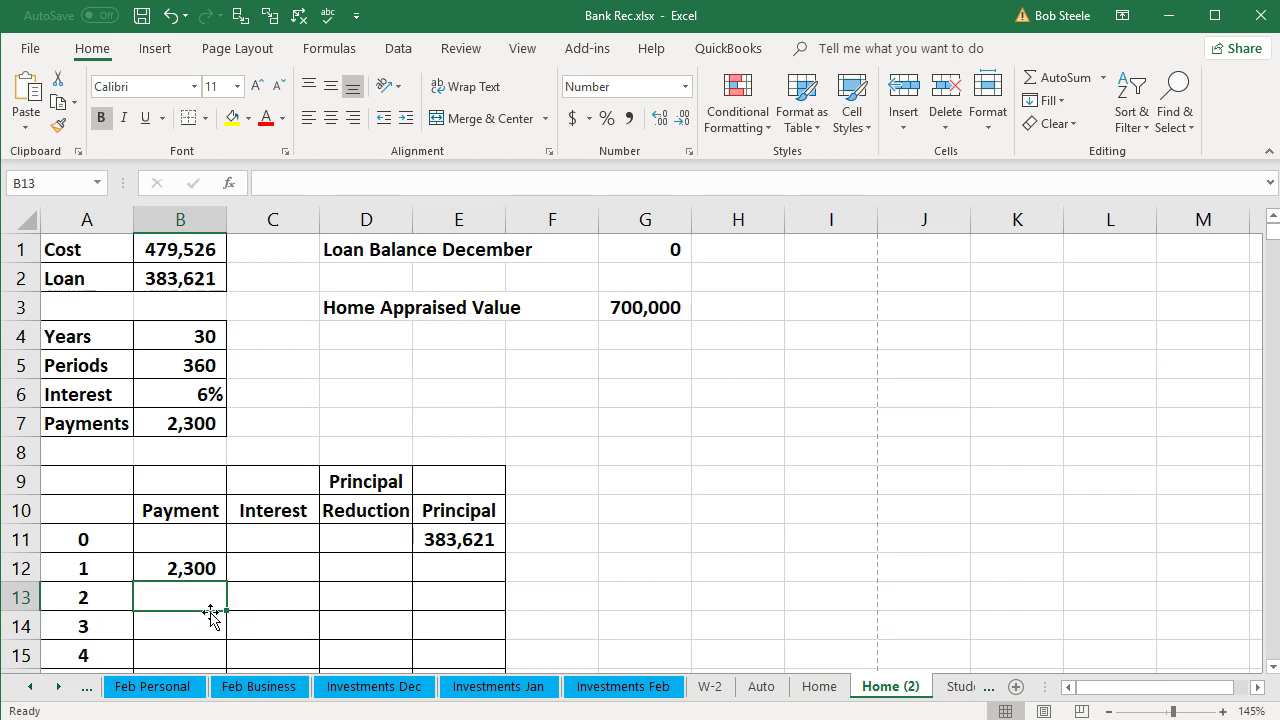
{"action": "left_click", "coordinate": [255, 570]}
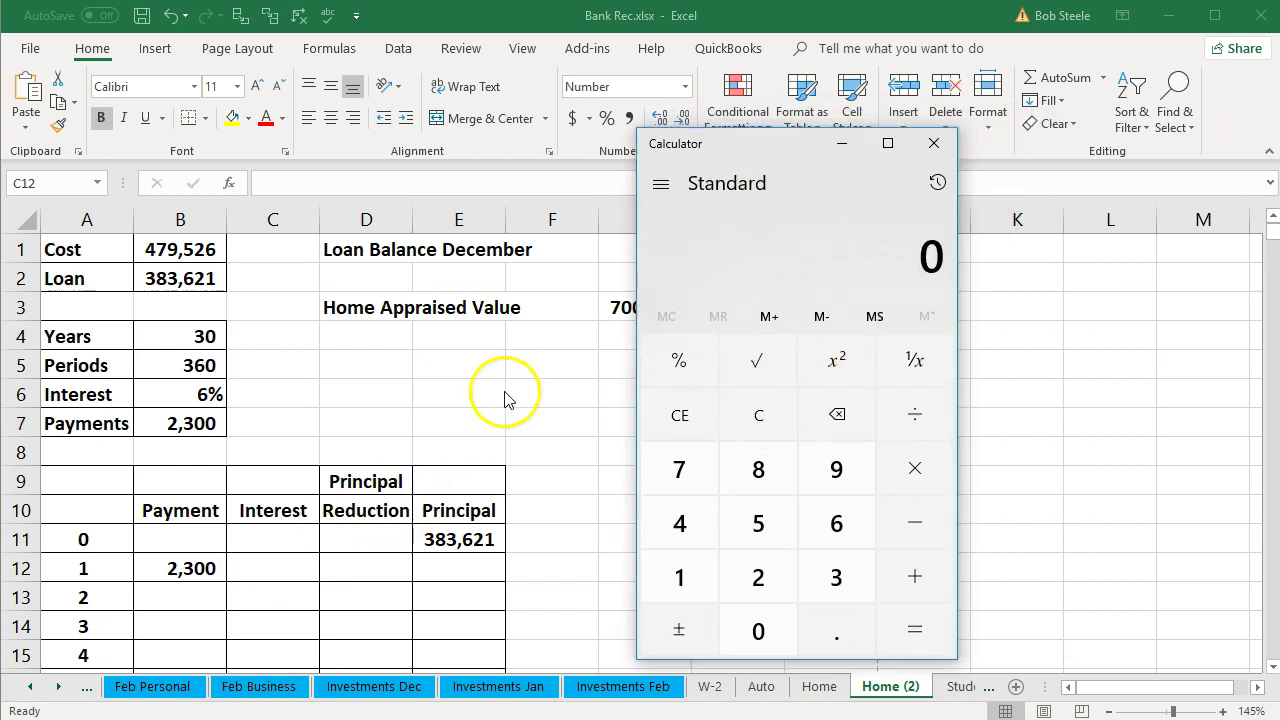
Work out one month's interest in Calculator by multiplying 383,621 by .06 and dividing by 12
{"action": "type", "text": "383,621"}
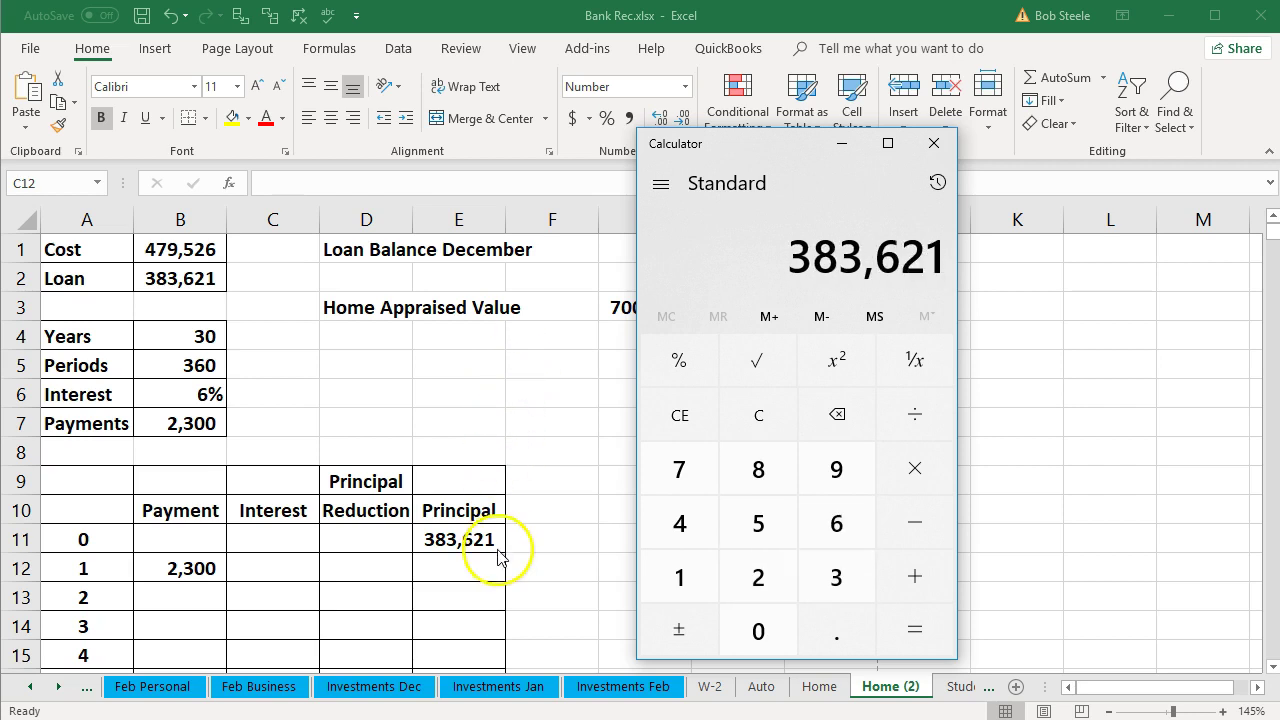
{"action": "key", "text": "asterisk"}
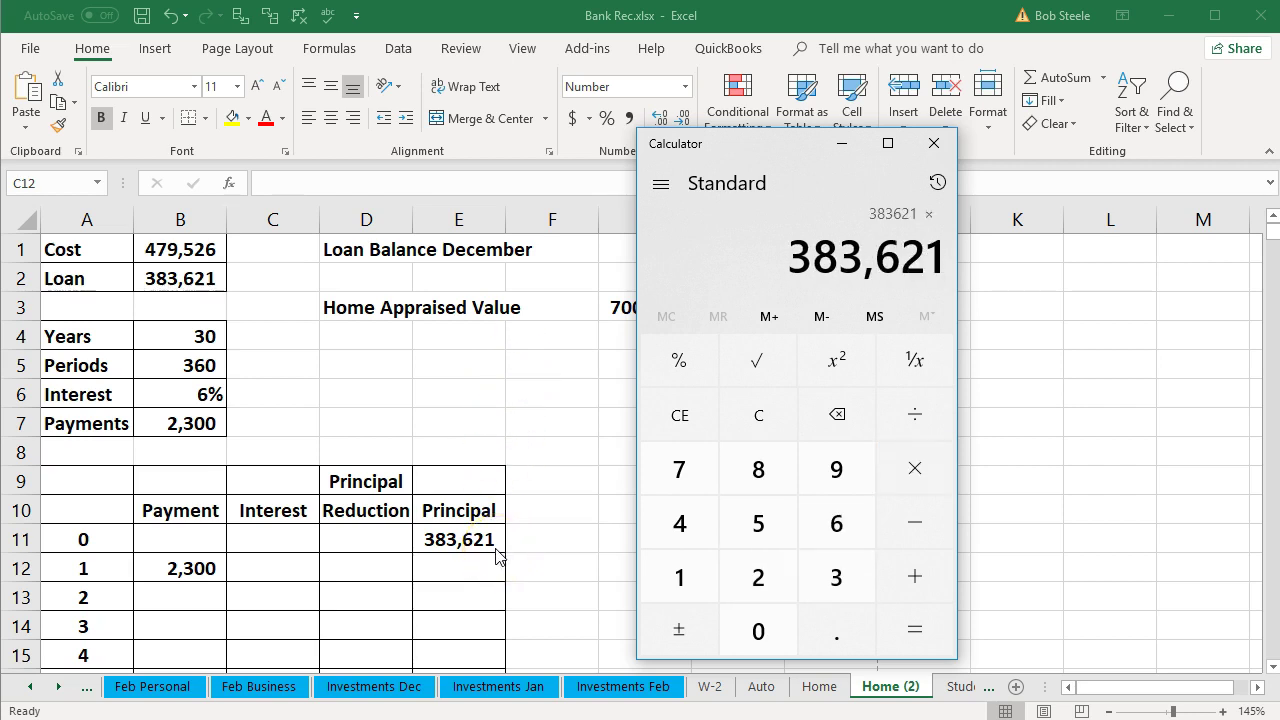
{"action": "type", "text": ".06"}
{"action": "key", "text": "Return"}
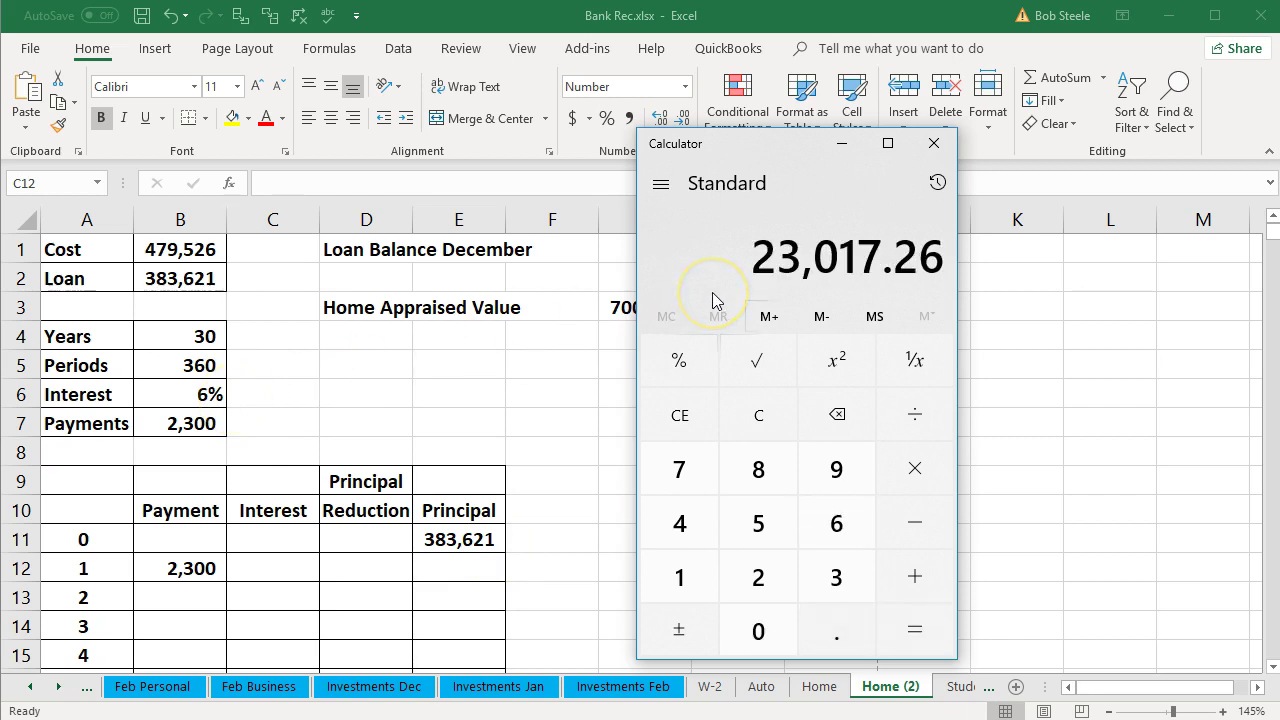
{"action": "key", "text": "slash"}
{"action": "type", "text": "12"}
{"action": "key", "text": "Return"}
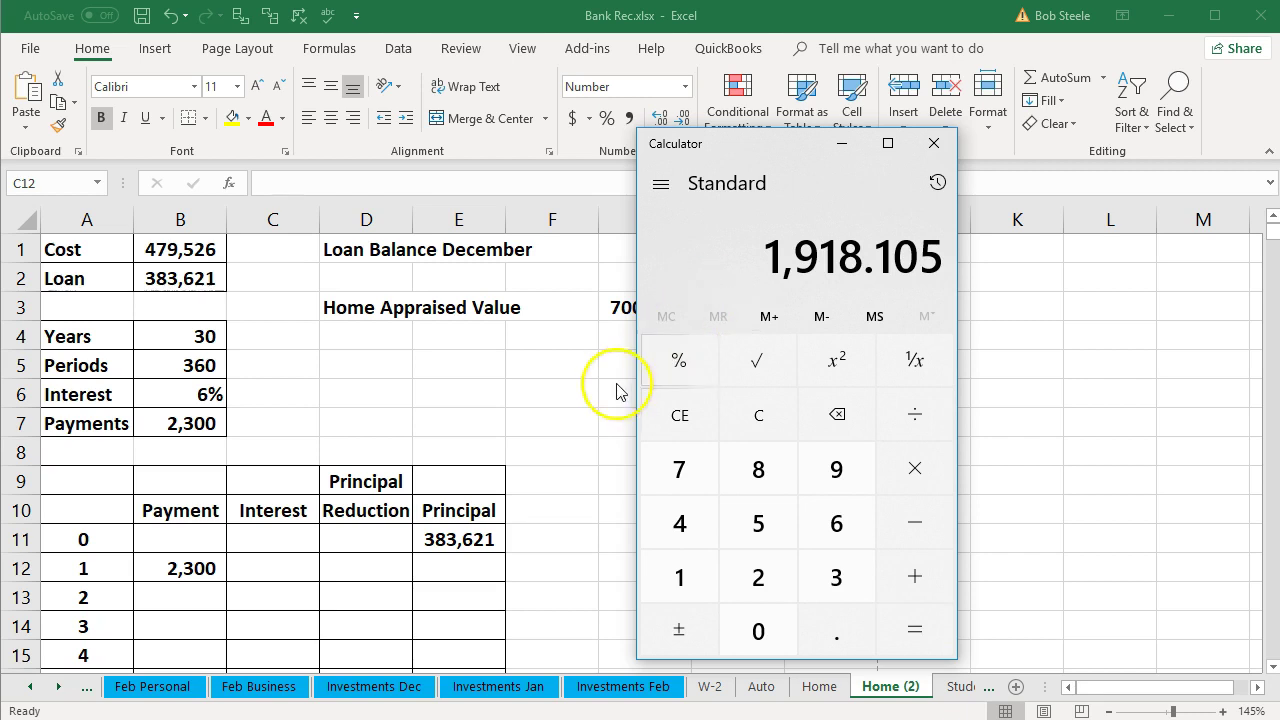
Calculate the period 1 interest in C12 with the formula =E11*B6/12
{"action": "left_click", "coordinate": [284, 566]}
{"action": "type", "text": "="}
{"action": "left_click", "coordinate": [420, 540]}
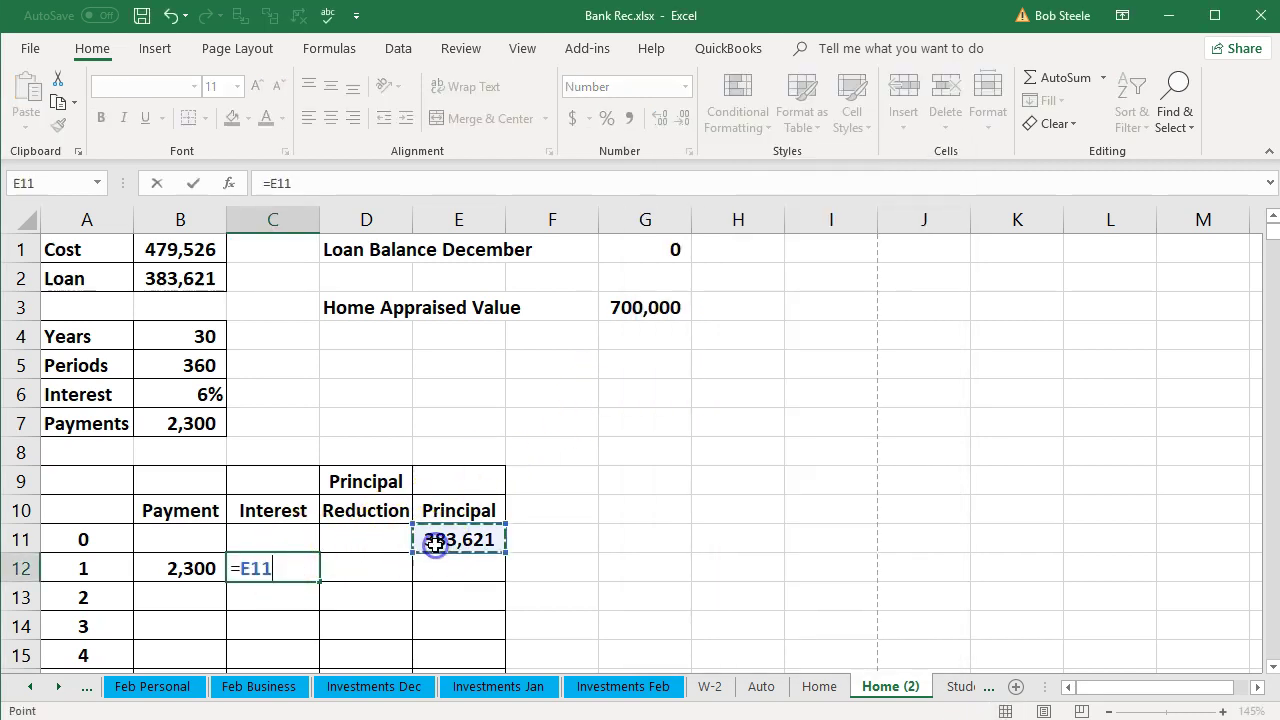
{"action": "type", "text": "*"}
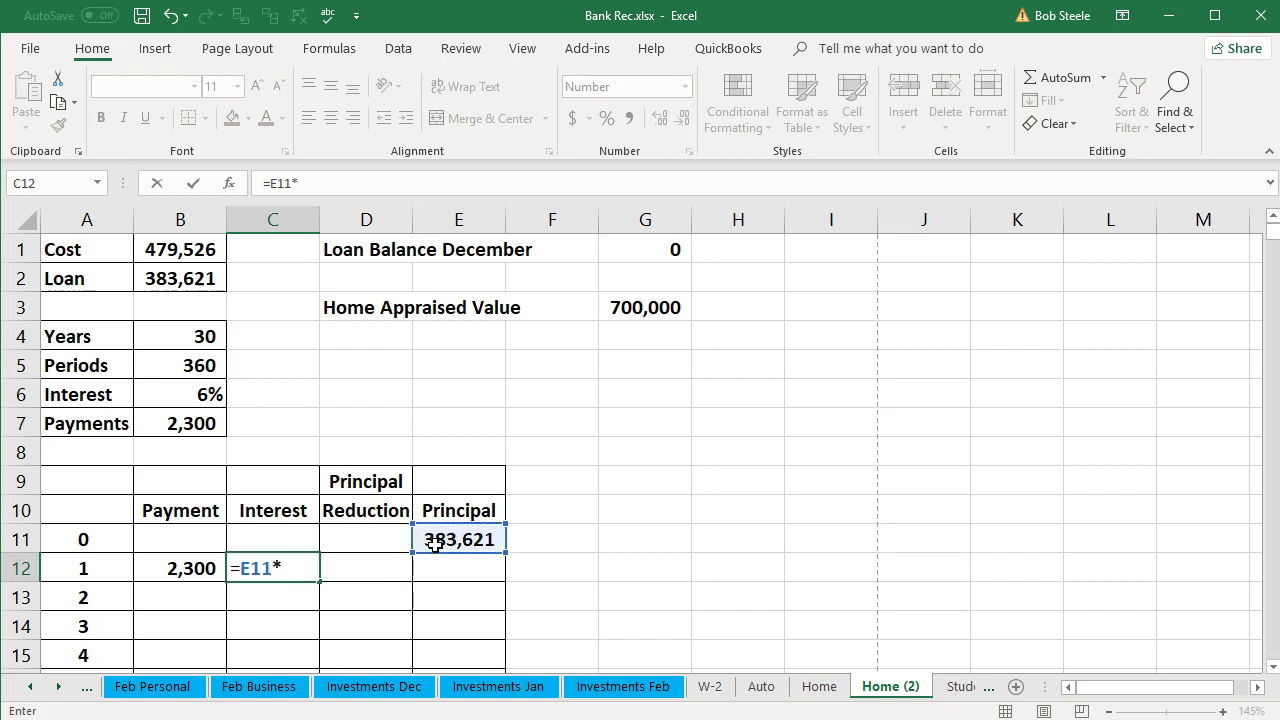
{"action": "left_click", "coordinate": [208, 392]}
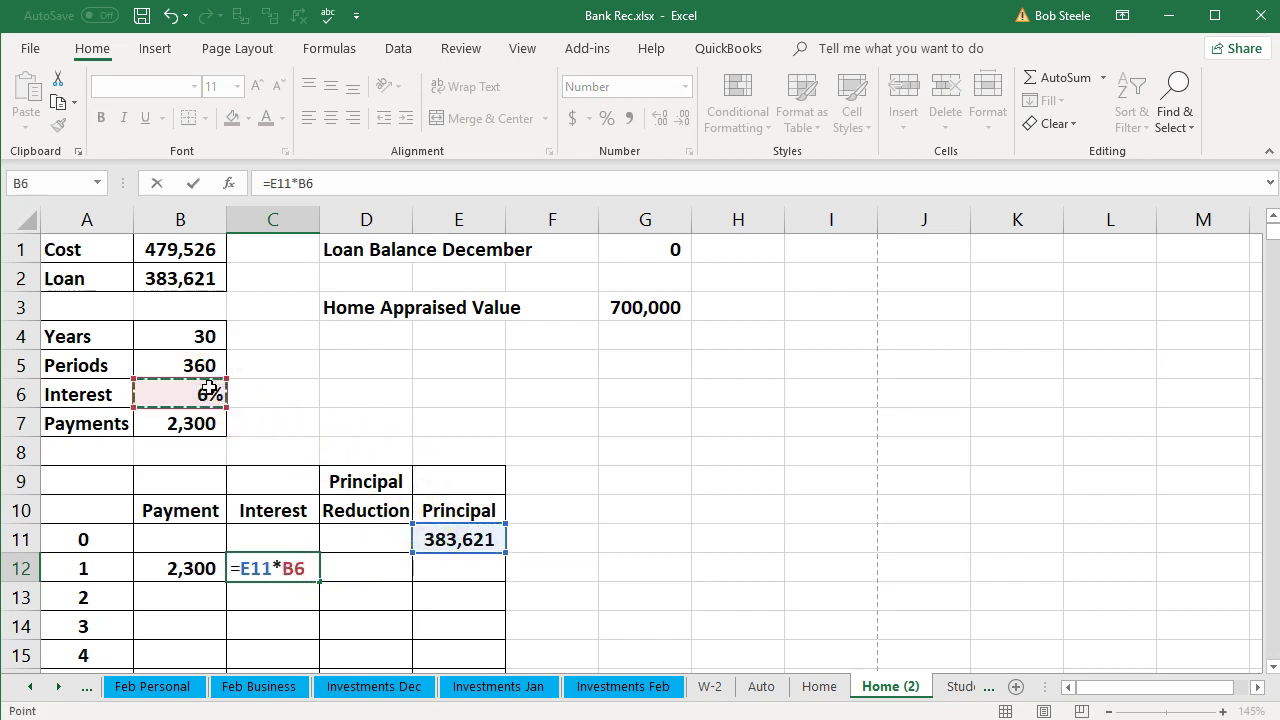
{"action": "type", "text": "/12"}
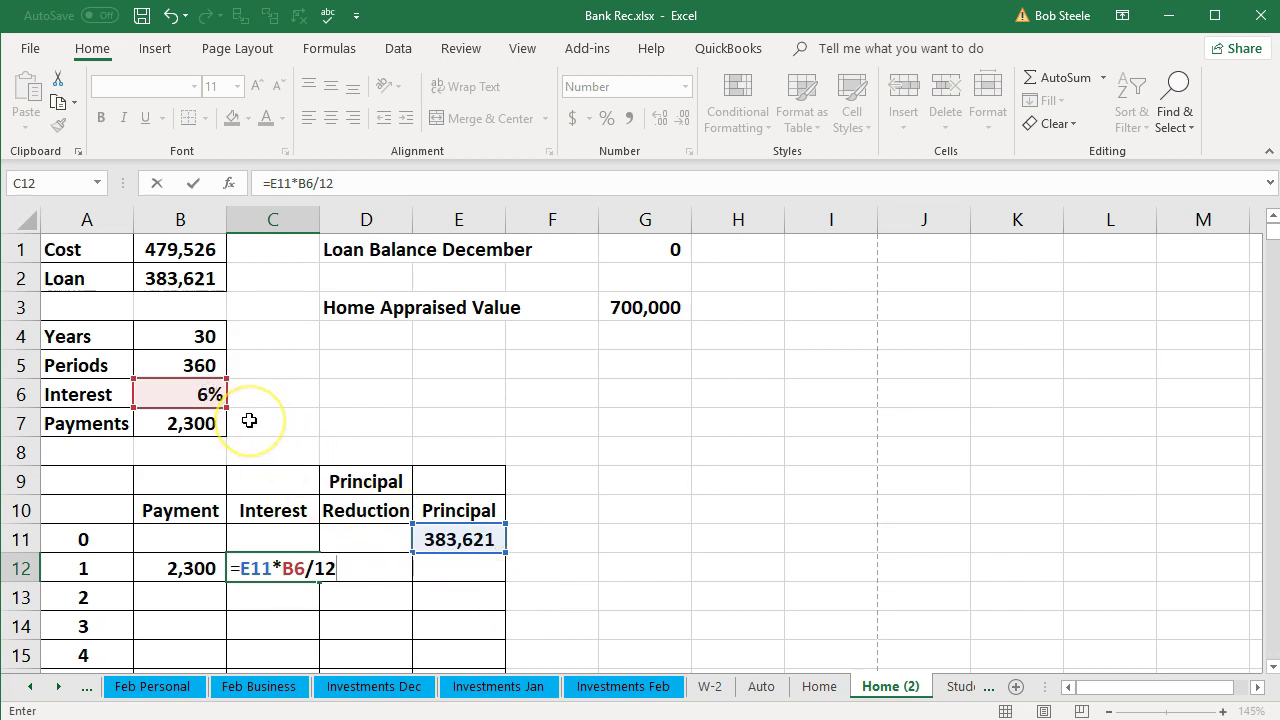
{"action": "key", "text": "Return"}
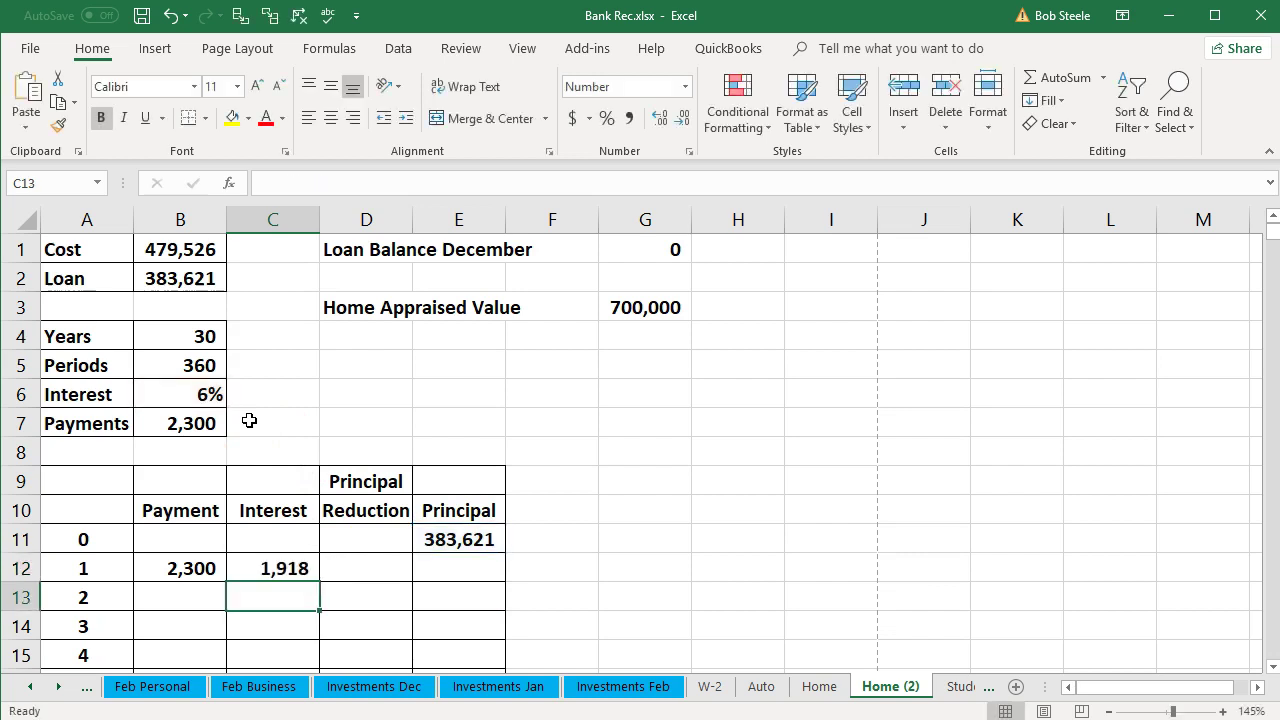
Calculate the period 1 principal reduction in D12 as payment minus interest with =B12-C12
{"action": "key", "text": "Up"}
{"action": "key", "text": "Right"}
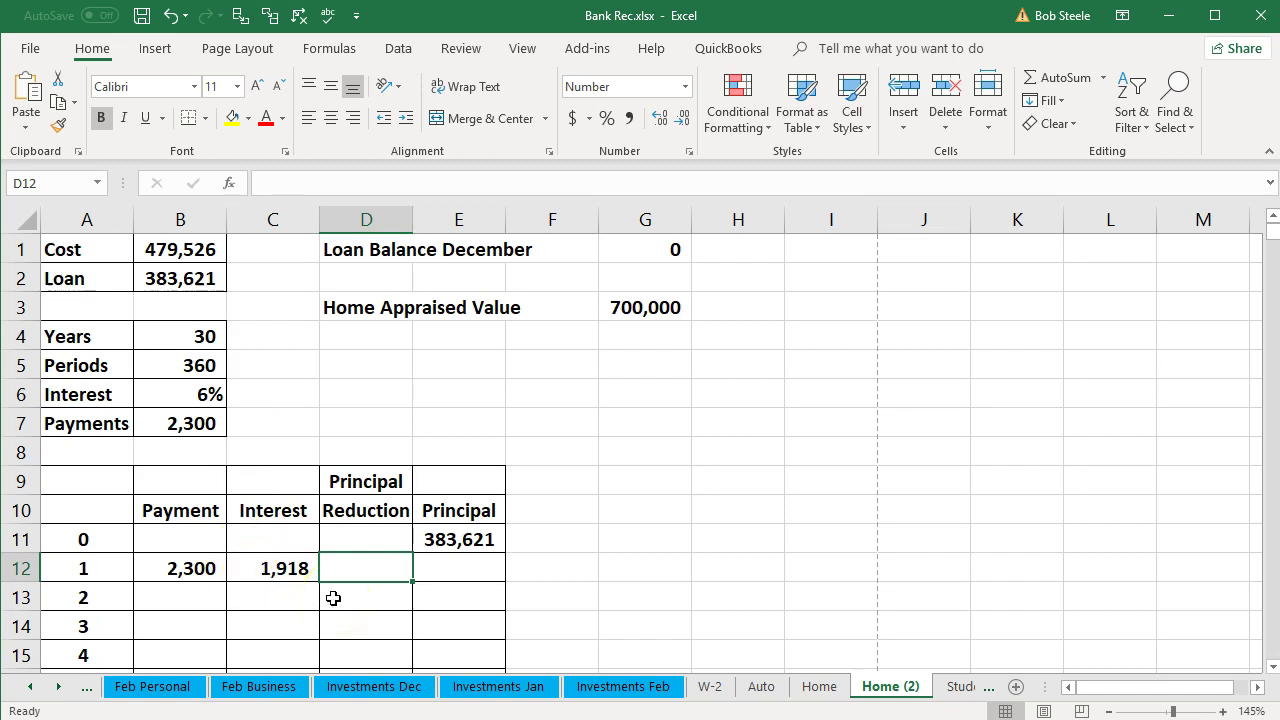
{"action": "type", "text": "="}
{"action": "left_click", "coordinate": [192, 568]}
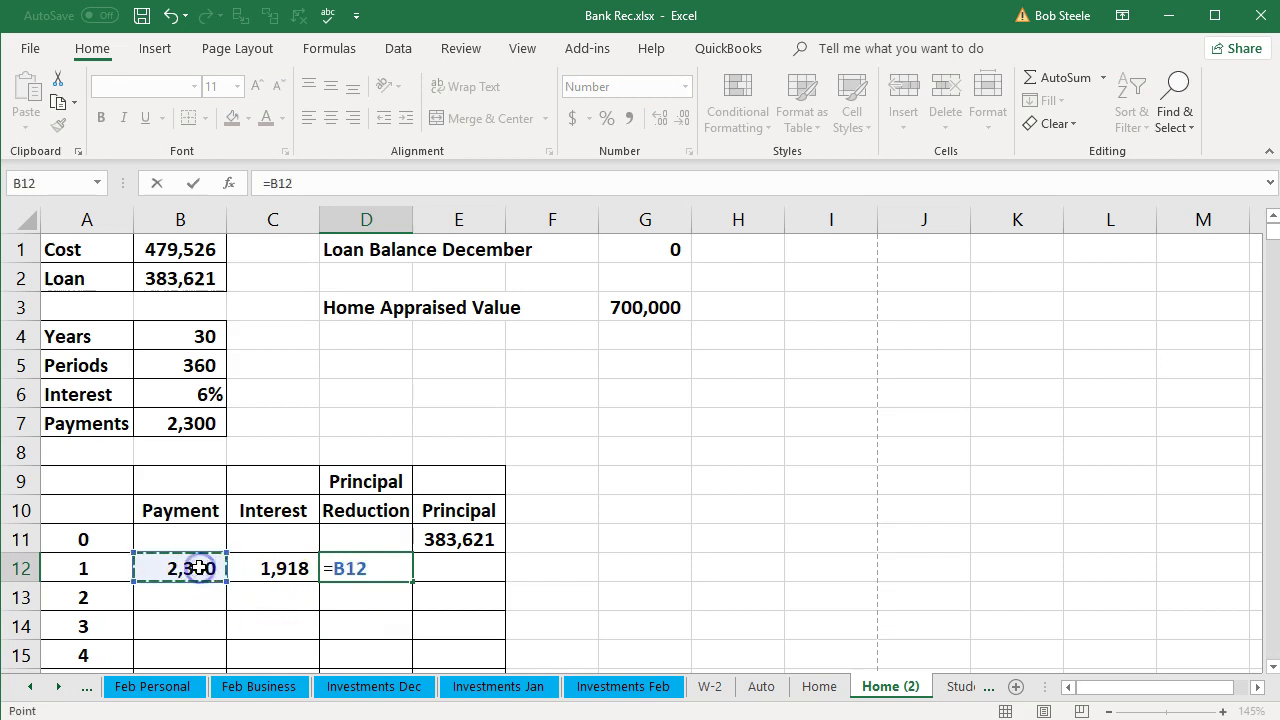
{"action": "type", "text": "-"}
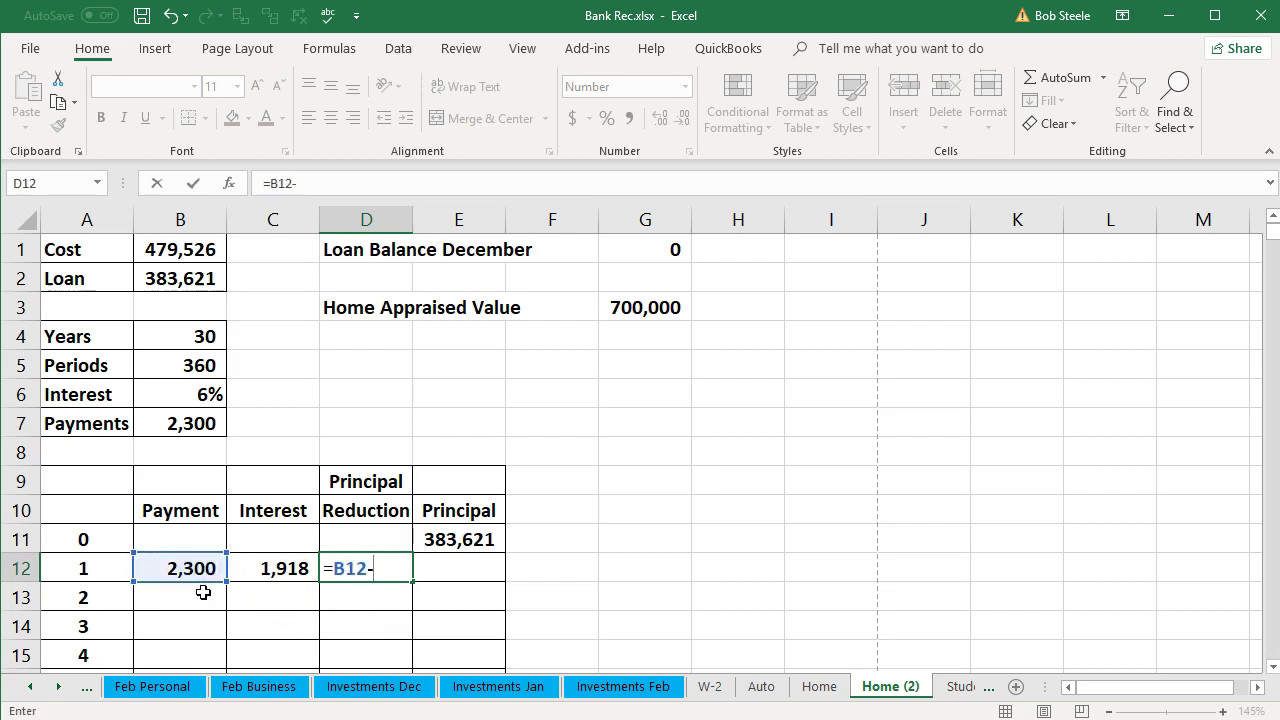
{"action": "left_click", "coordinate": [268, 575]}
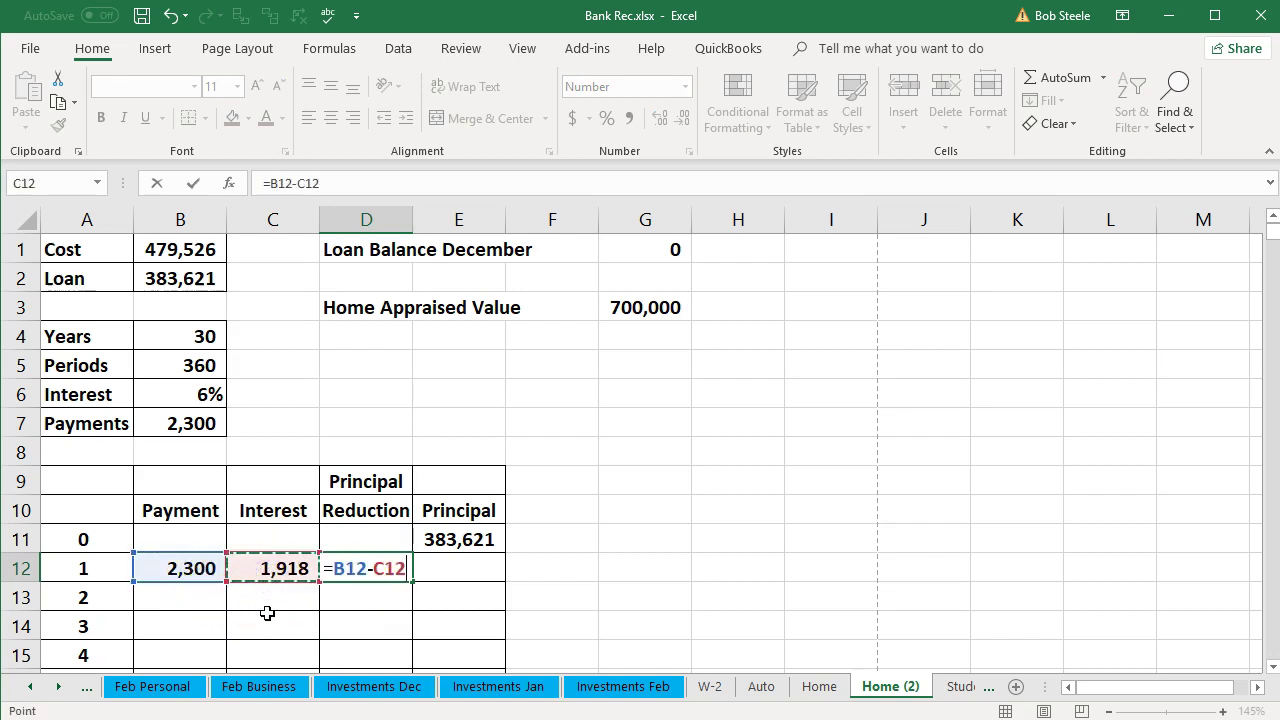
{"action": "key", "text": "Tab"}
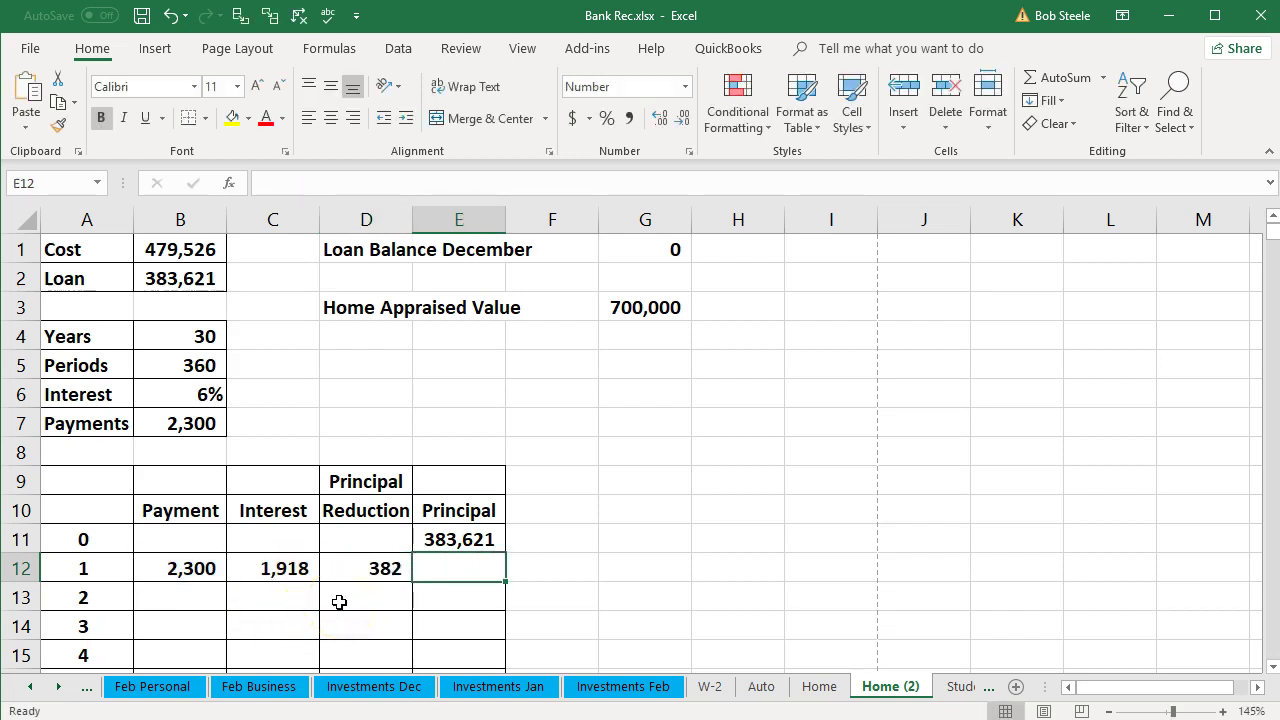
Calculate the period 1 remaining principal in E12 with the formula =E11-D12
{"action": "left_click", "coordinate": [455, 539]}
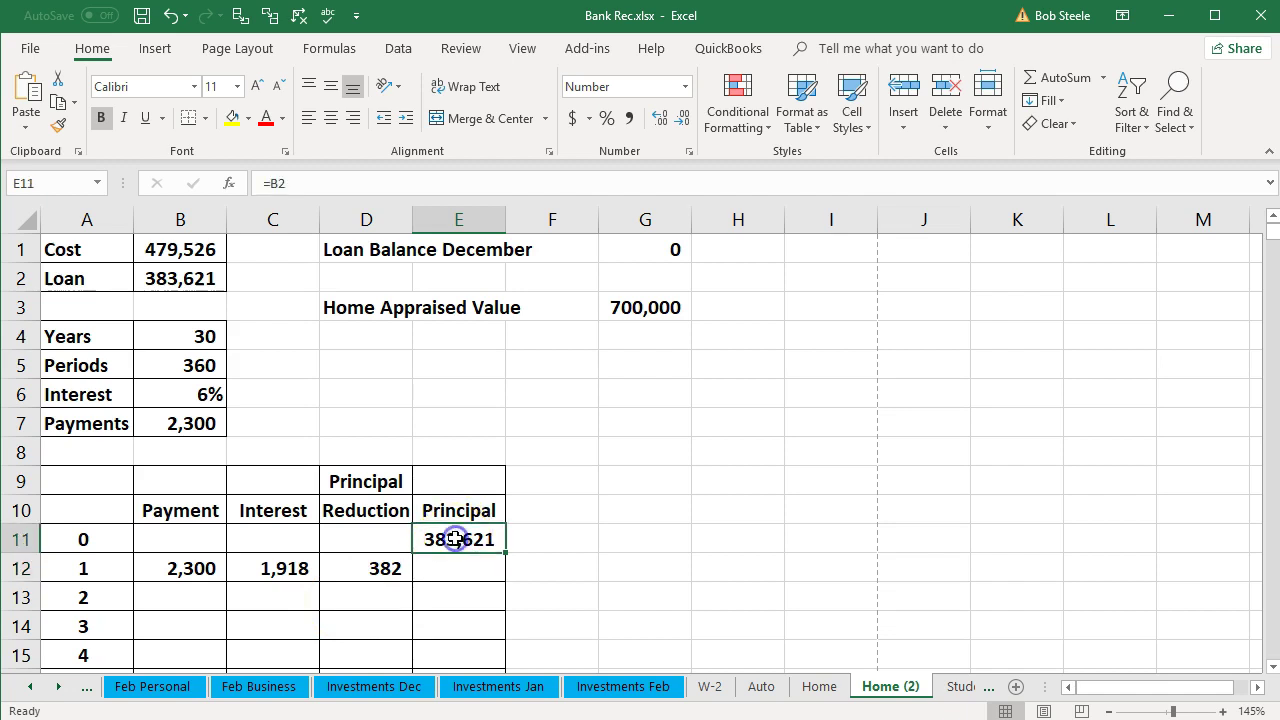
{"action": "left_click", "coordinate": [390, 568]}
{"action": "left_click", "coordinate": [432, 568]}
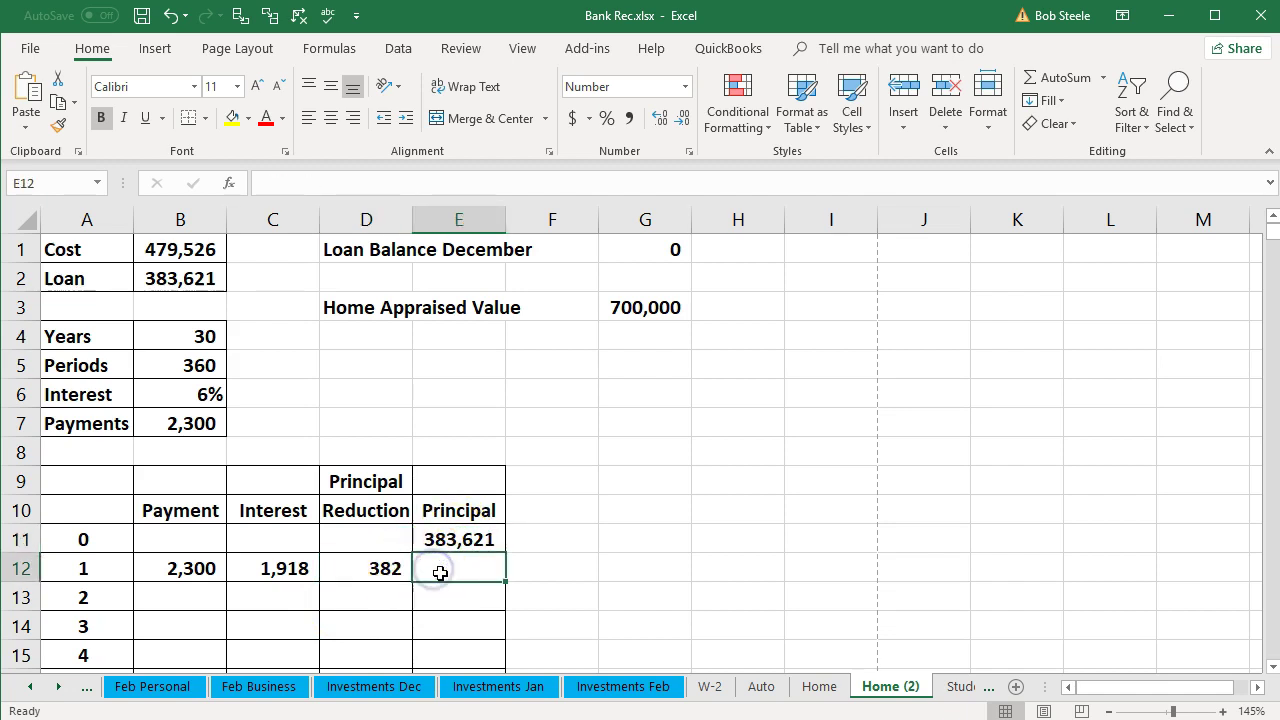
{"action": "type", "text": "="}
{"action": "left_click", "coordinate": [455, 541]}
{"action": "type", "text": "-"}
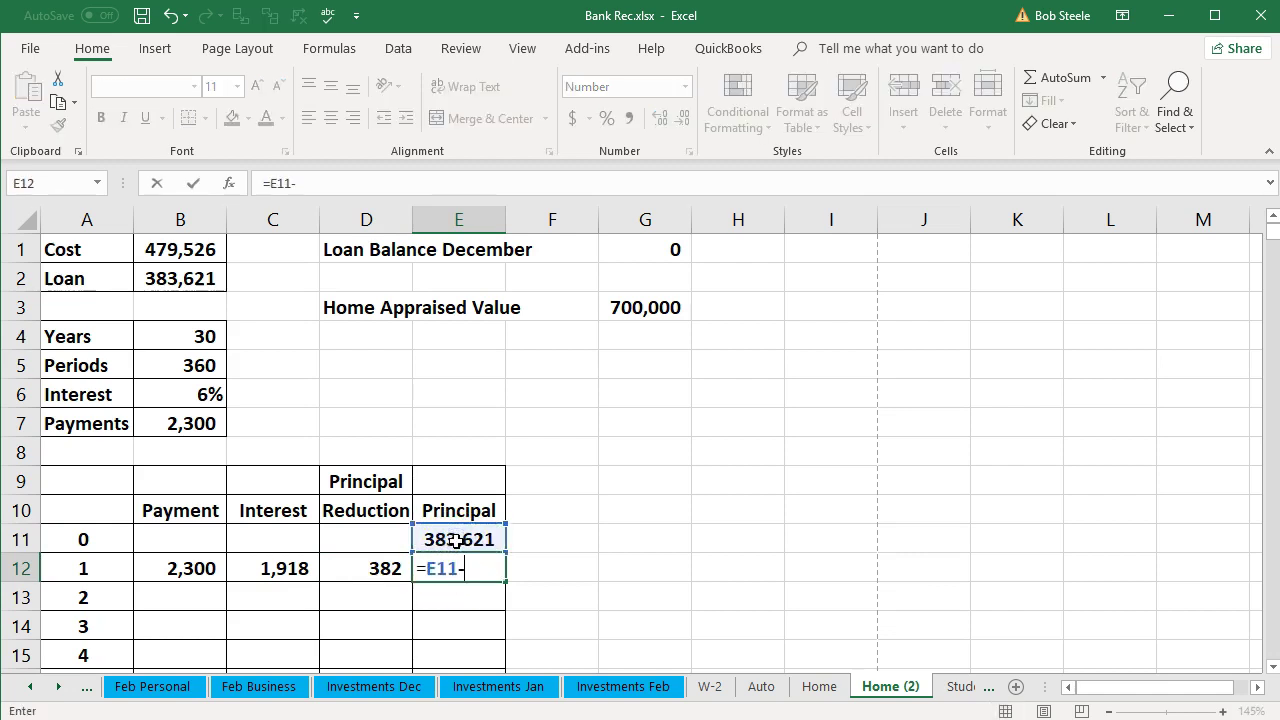
{"action": "left_click", "coordinate": [390, 568]}
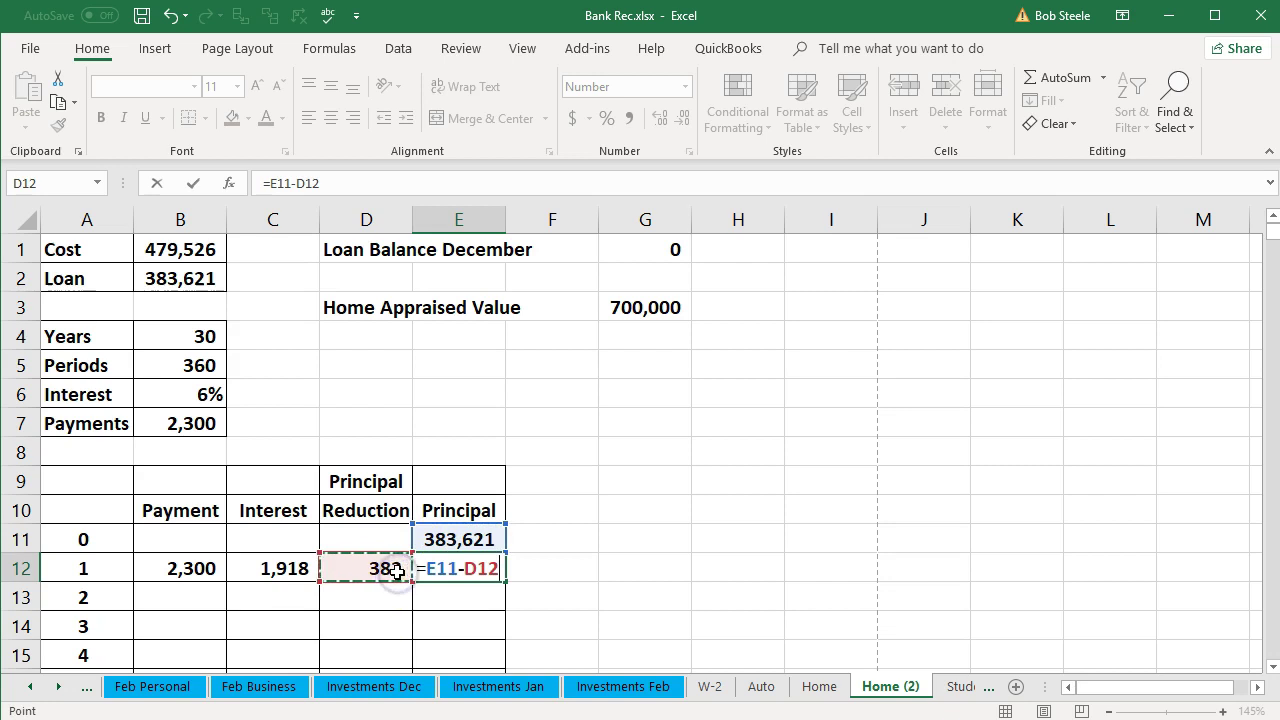
{"action": "key", "text": "Return"}
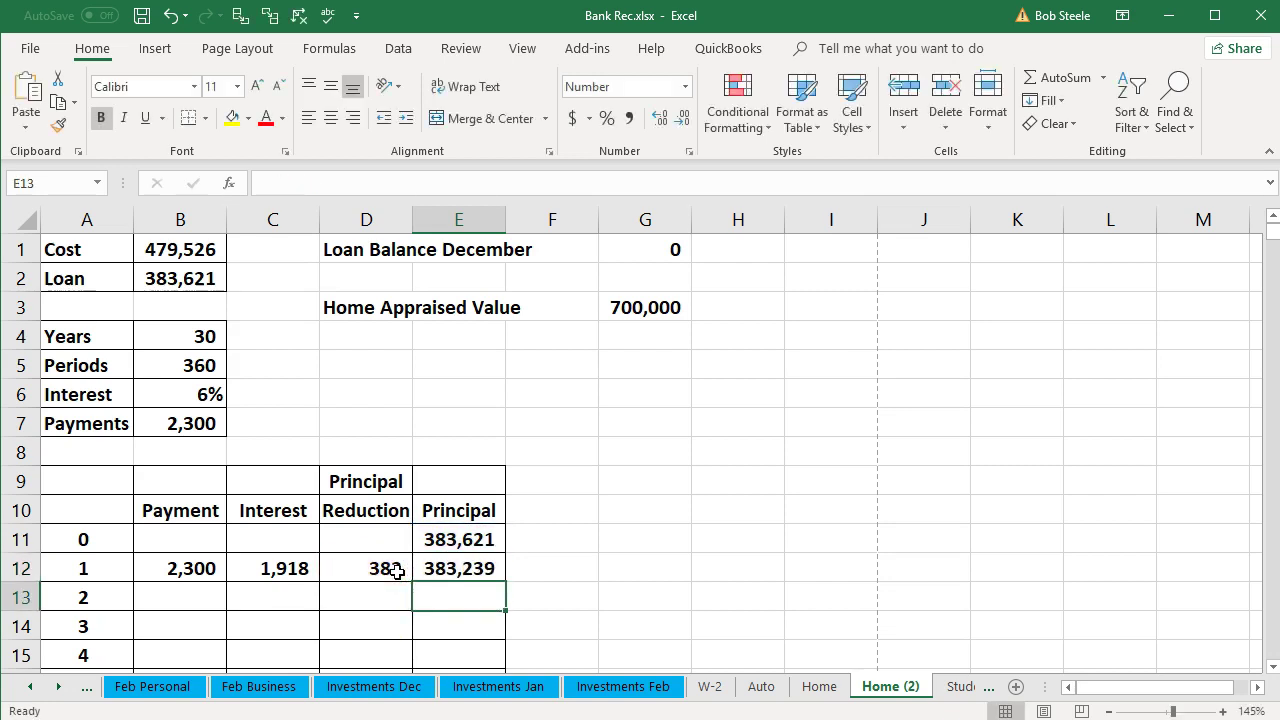
Try filling B12:E12 down to row 13, inspect the copied interest formula in C13, and undo the fill
{"action": "left_click_drag", "start_coordinate": [183, 568], "coordinate": [470, 570]}
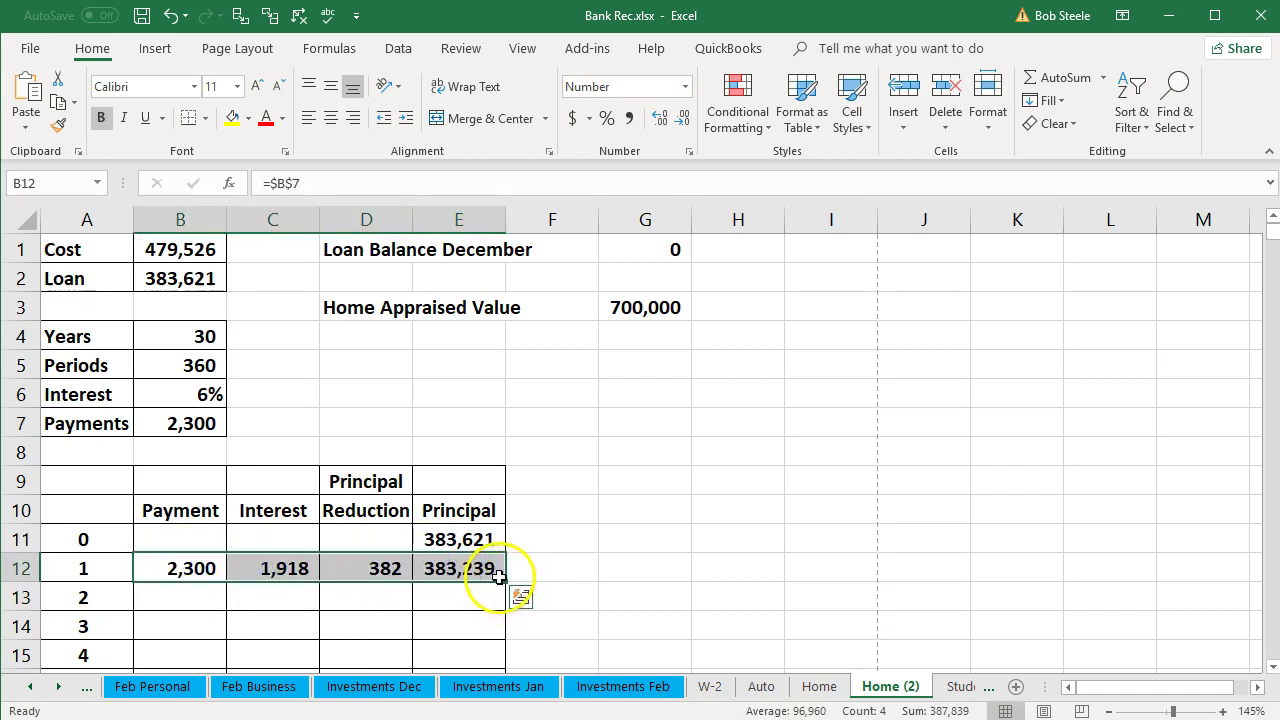
{"action": "left_click_drag", "start_coordinate": [507, 581], "coordinate": [508, 604]}
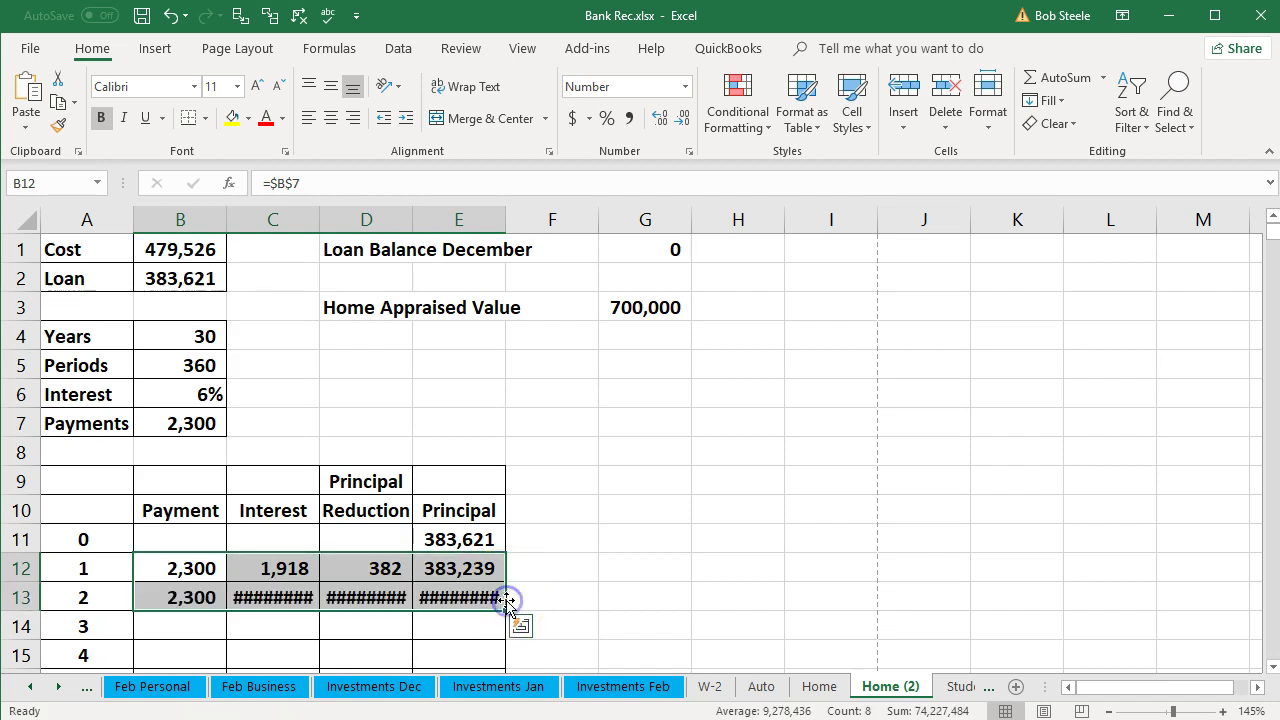
{"action": "left_click", "coordinate": [563, 558]}
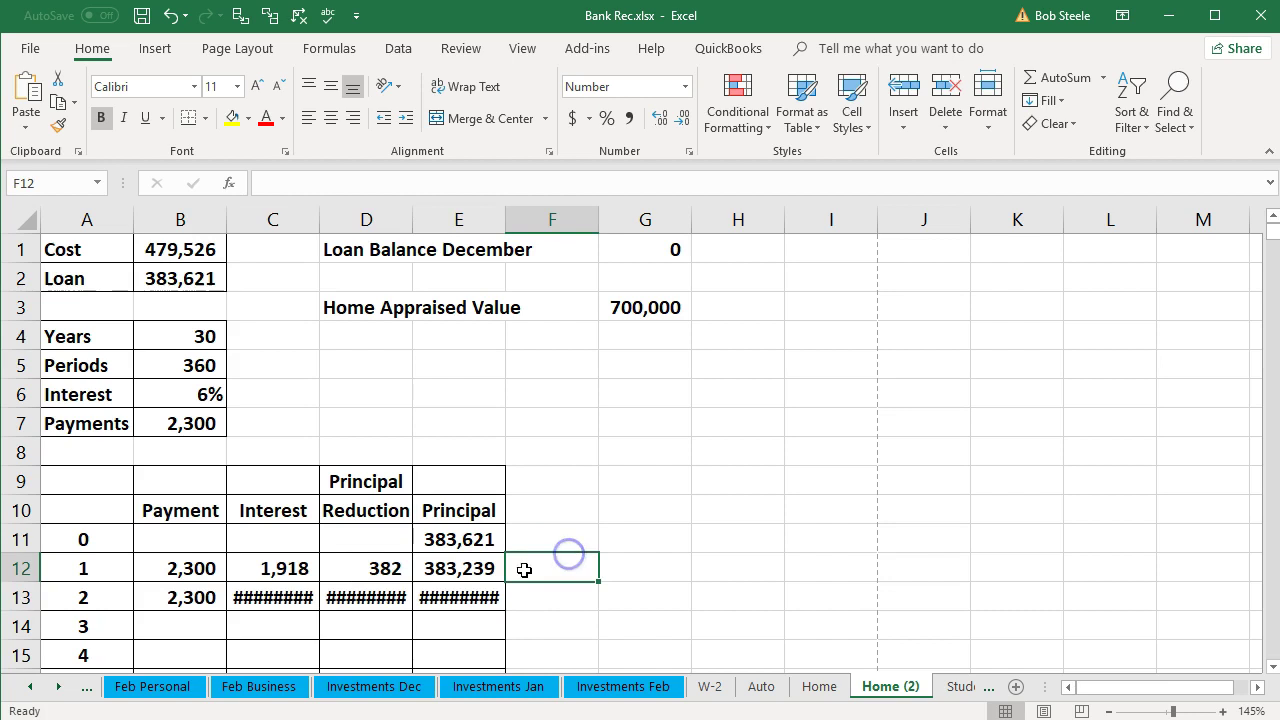
{"action": "double_click", "coordinate": [288, 597]}
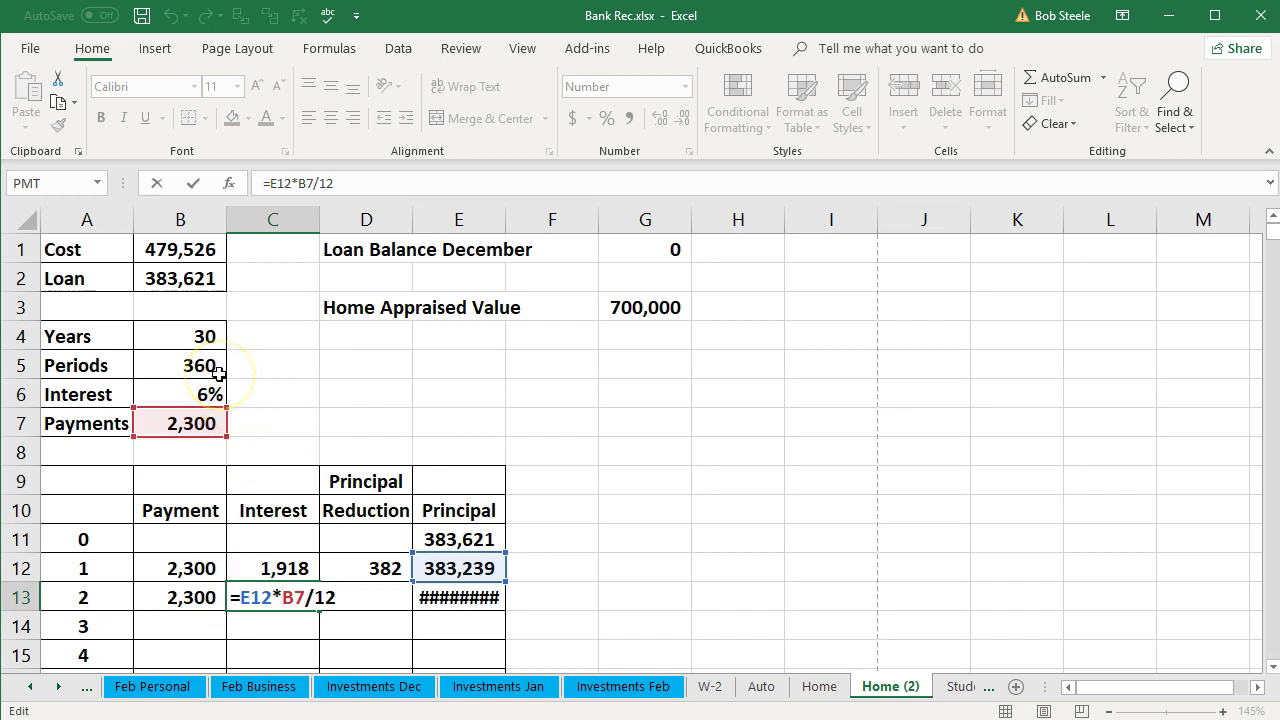
{"action": "key", "text": "Return"}
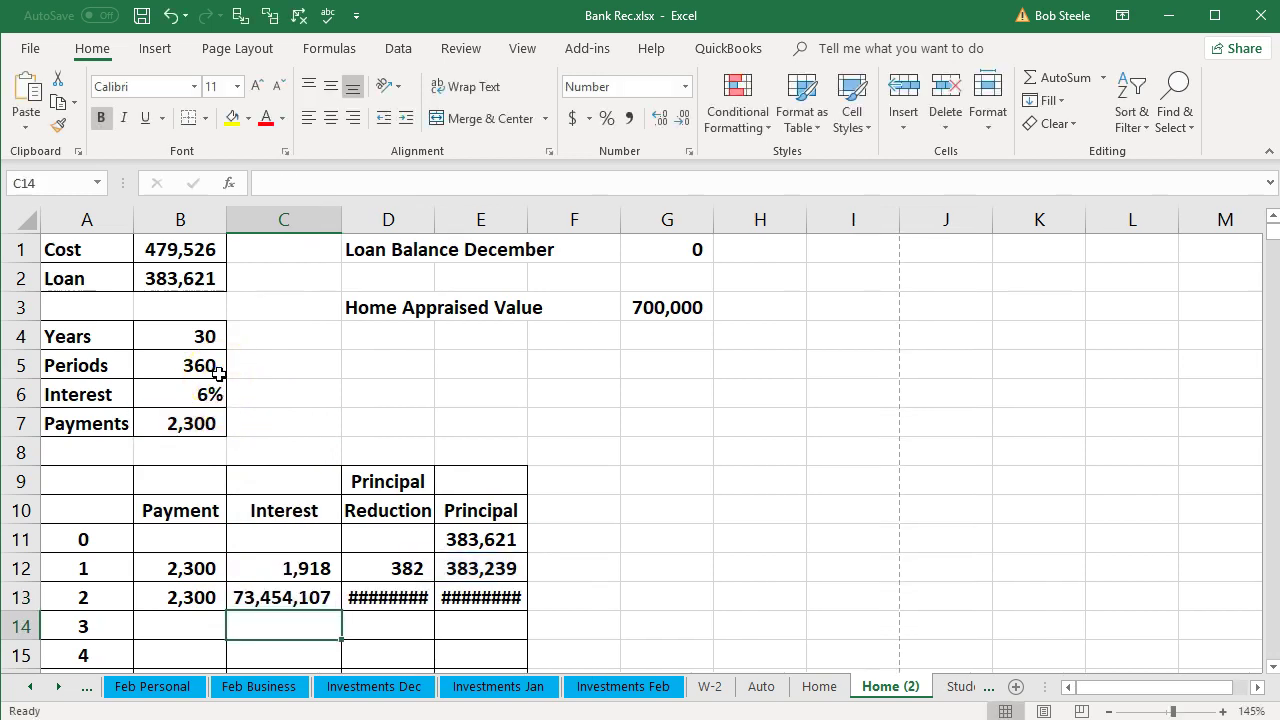
{"action": "left_click", "coordinate": [167, 15]}
{"action": "left_click", "coordinate": [167, 15]}
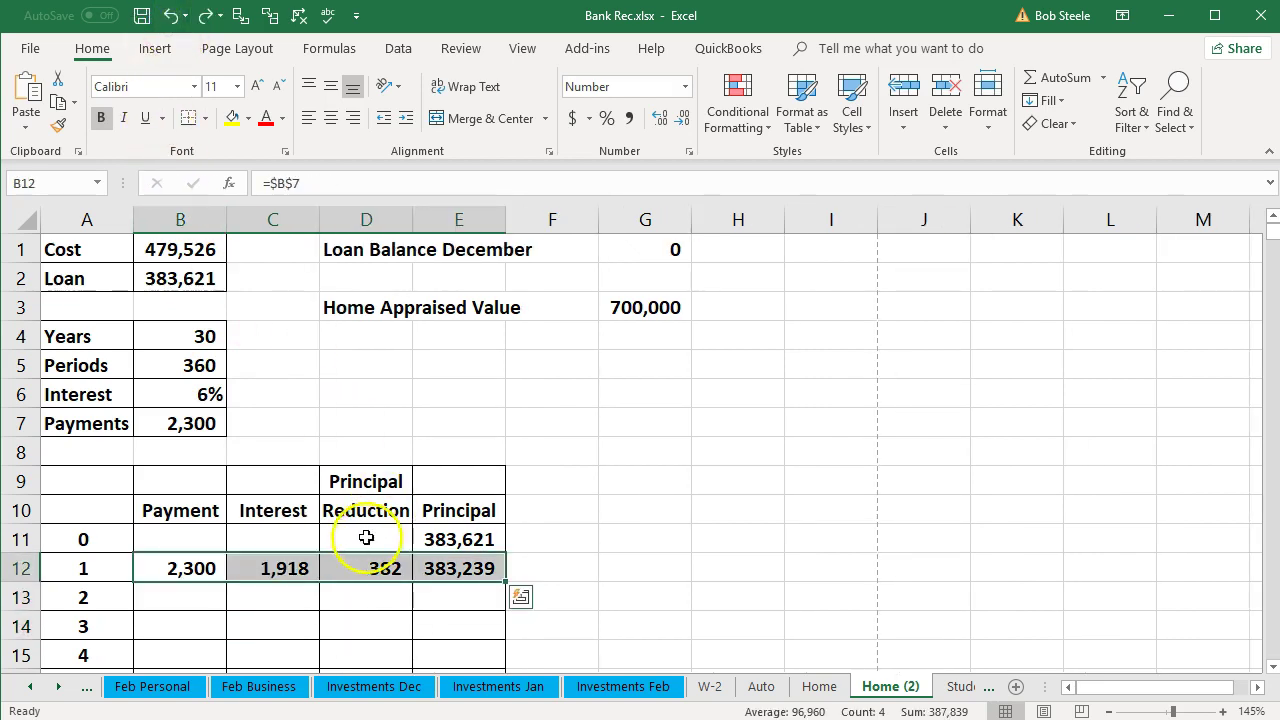
Make the interest rate reference in C12 absolute so the formula reads =E11*$B$6/12
{"action": "left_click", "coordinate": [292, 563]}
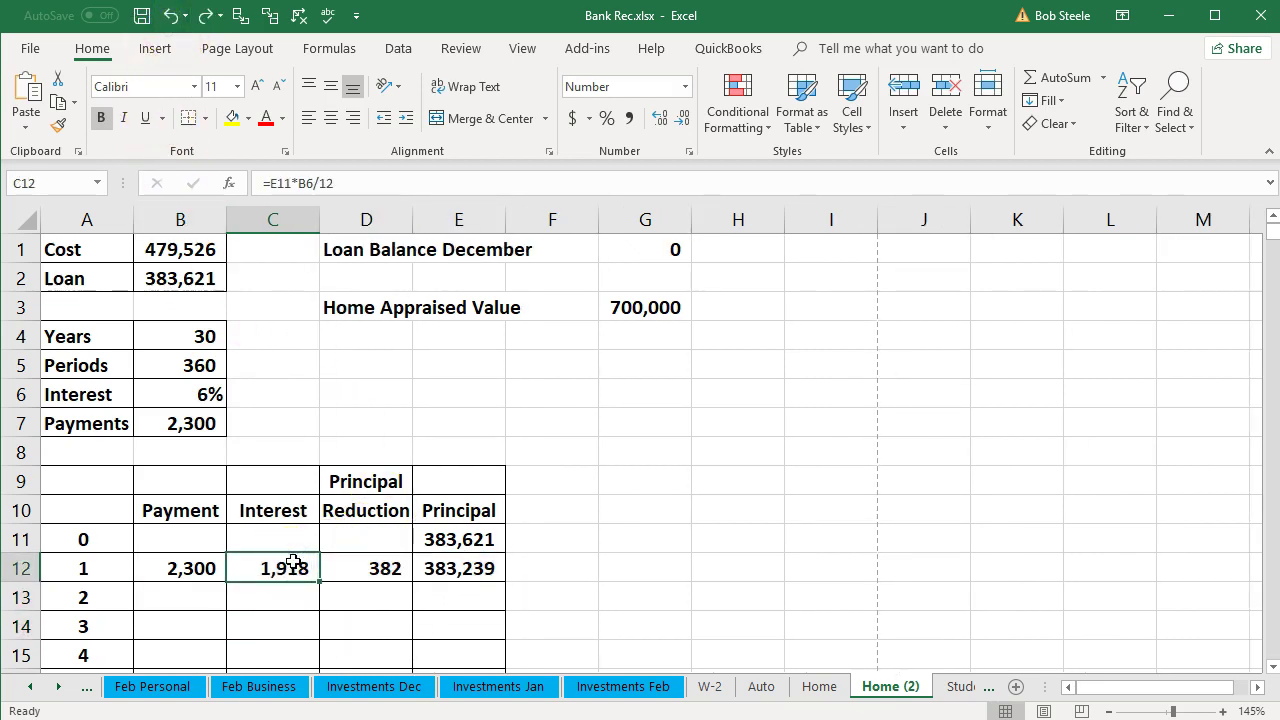
{"action": "left_click", "coordinate": [292, 563]}
{"action": "double_click", "coordinate": [281, 568]}
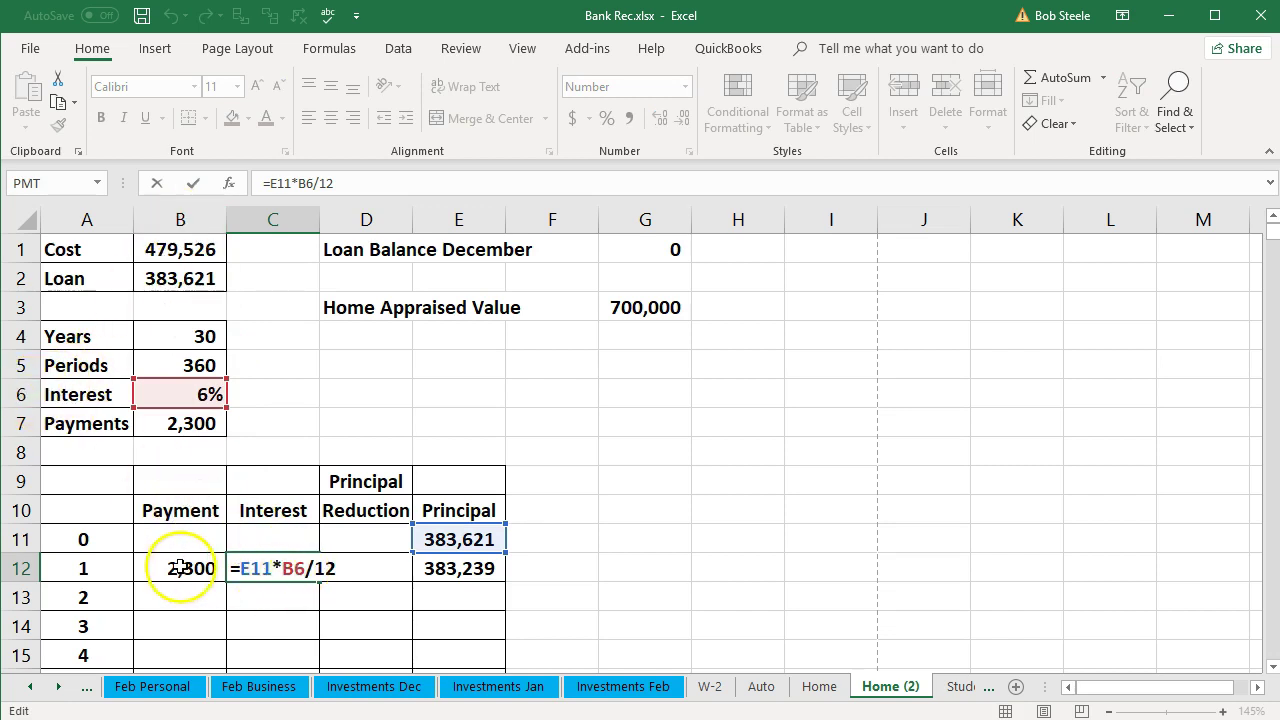
{"action": "key", "text": "F4"}
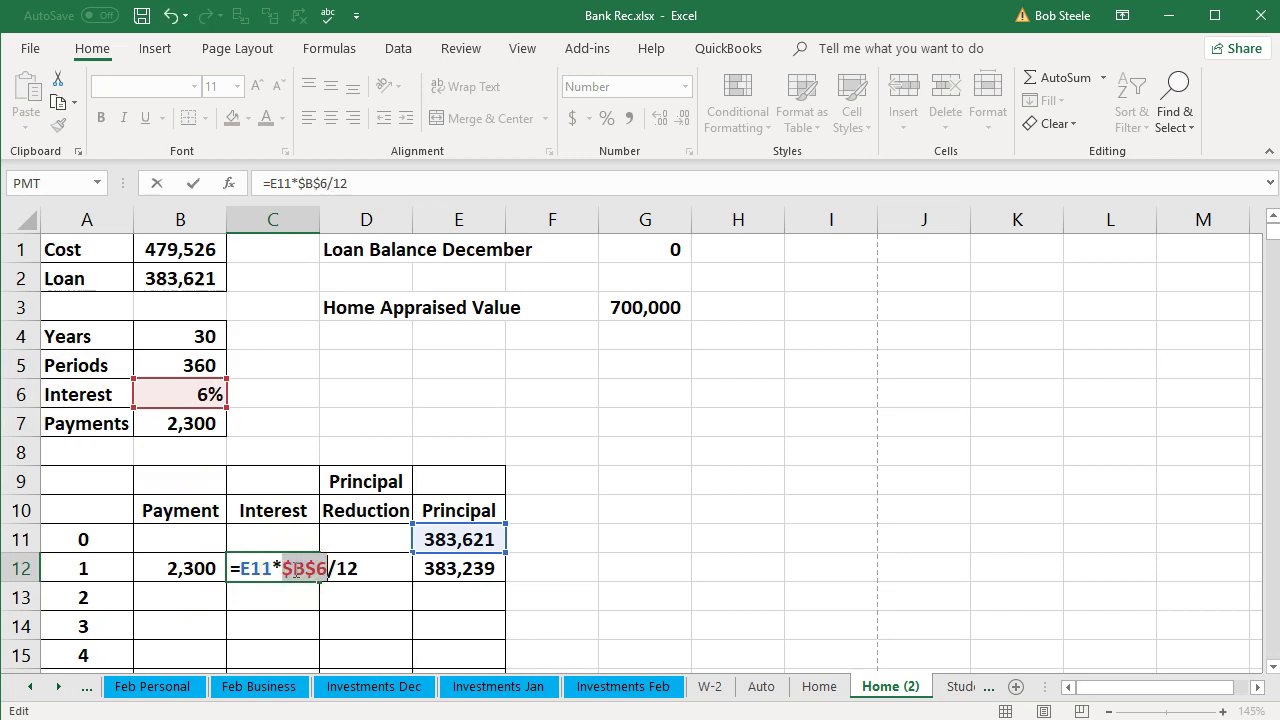
{"action": "left_click", "coordinate": [327, 572]}
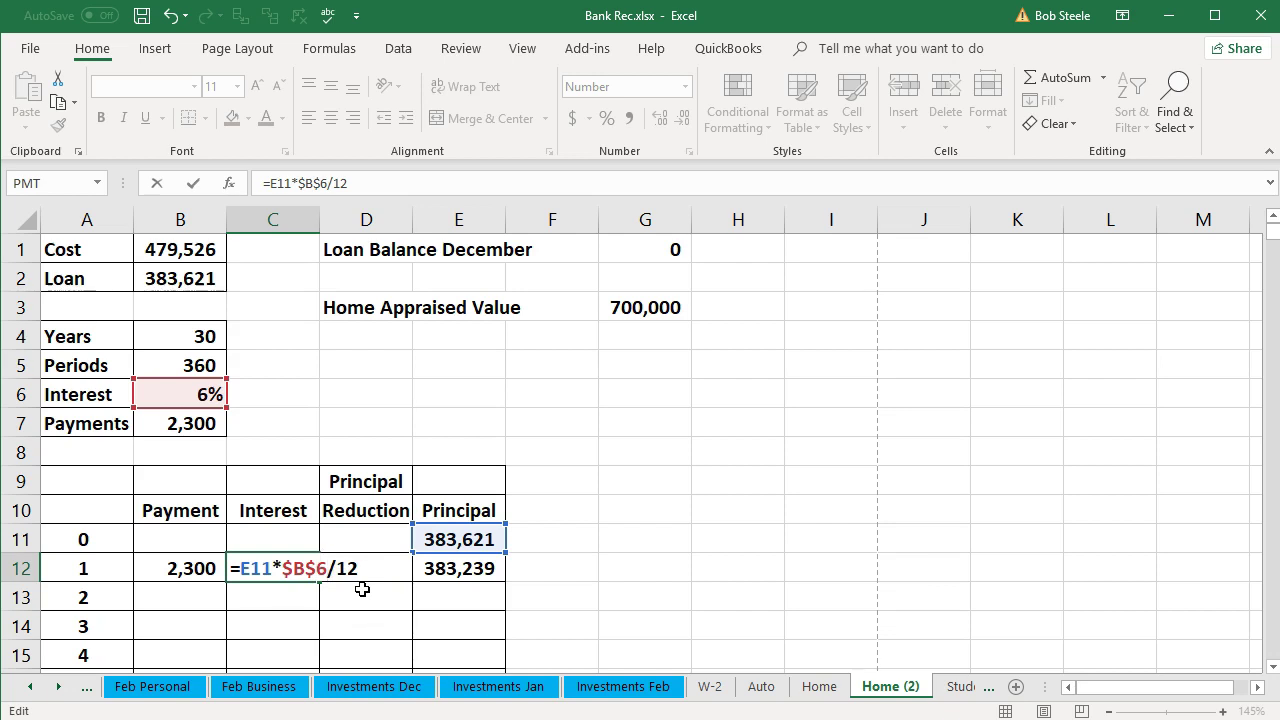
{"action": "key", "text": "Return"}
Fill the period 1 formulas in B12:E12 down to row 13 and select the copied payment for checking
{"action": "left_click", "coordinate": [286, 571]}
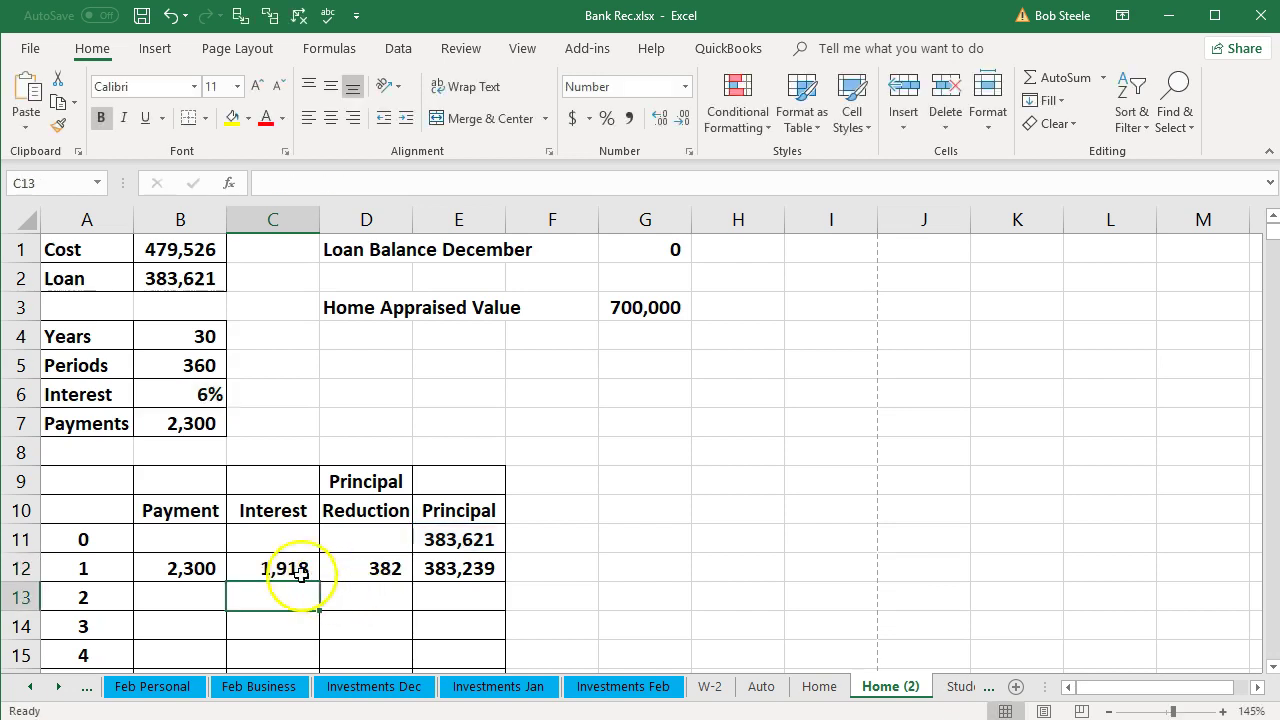
{"action": "left_click_drag", "start_coordinate": [191, 569], "coordinate": [443, 566]}
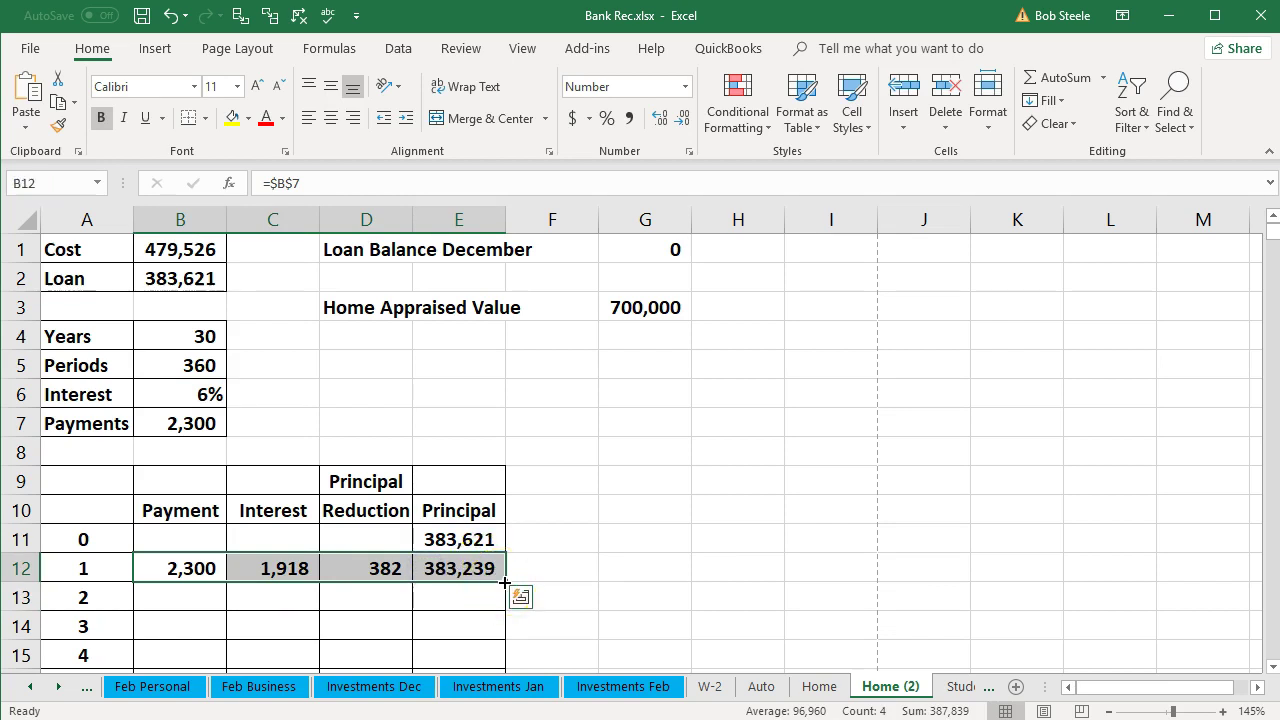
{"action": "left_click_drag", "start_coordinate": [505, 582], "coordinate": [505, 610]}
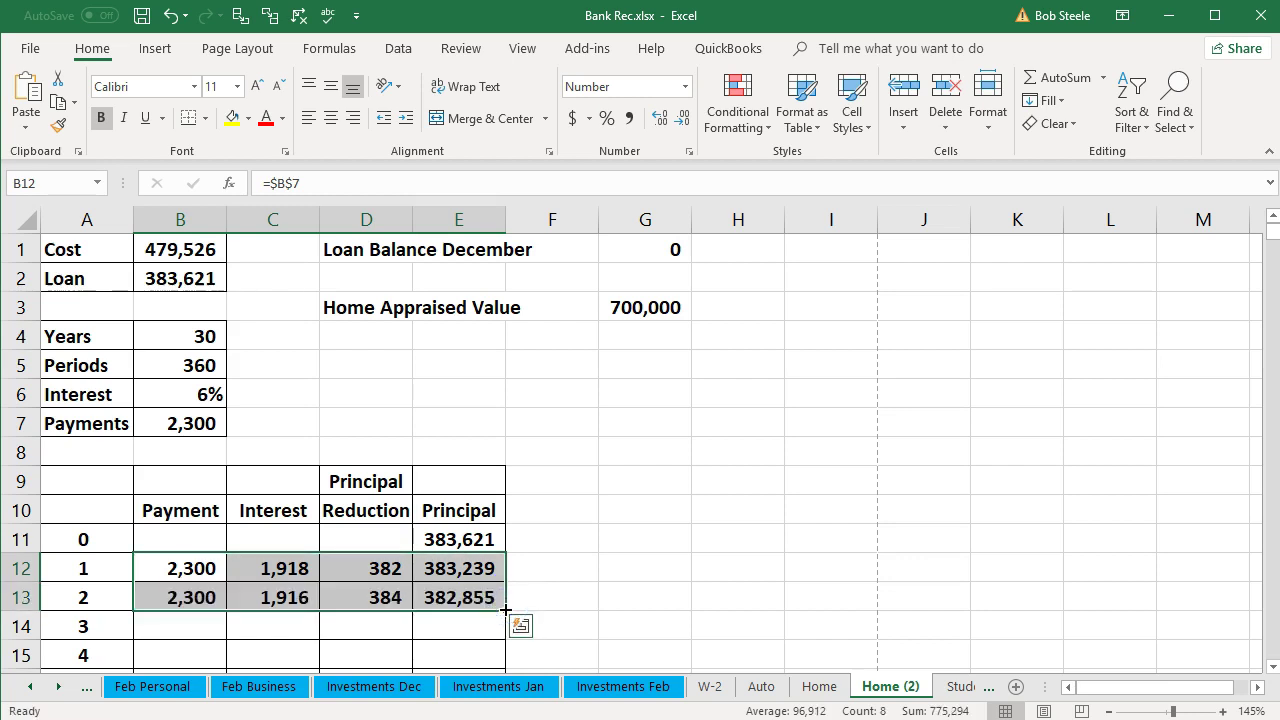
{"action": "left_click", "coordinate": [198, 598]}
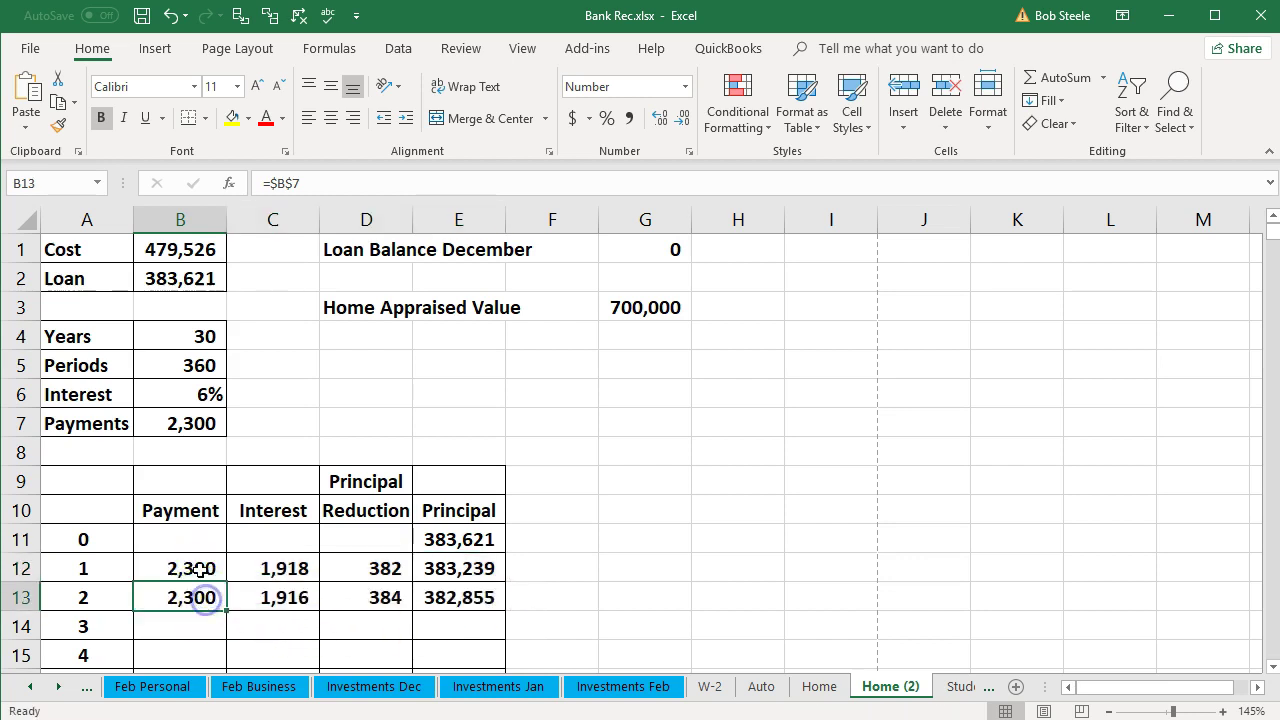
Check the copied period 2 formulas for interest, principal reduction and principal in C13:E13 and compare the payment cells B12 and B13
{"action": "double_click", "coordinate": [290, 597]}
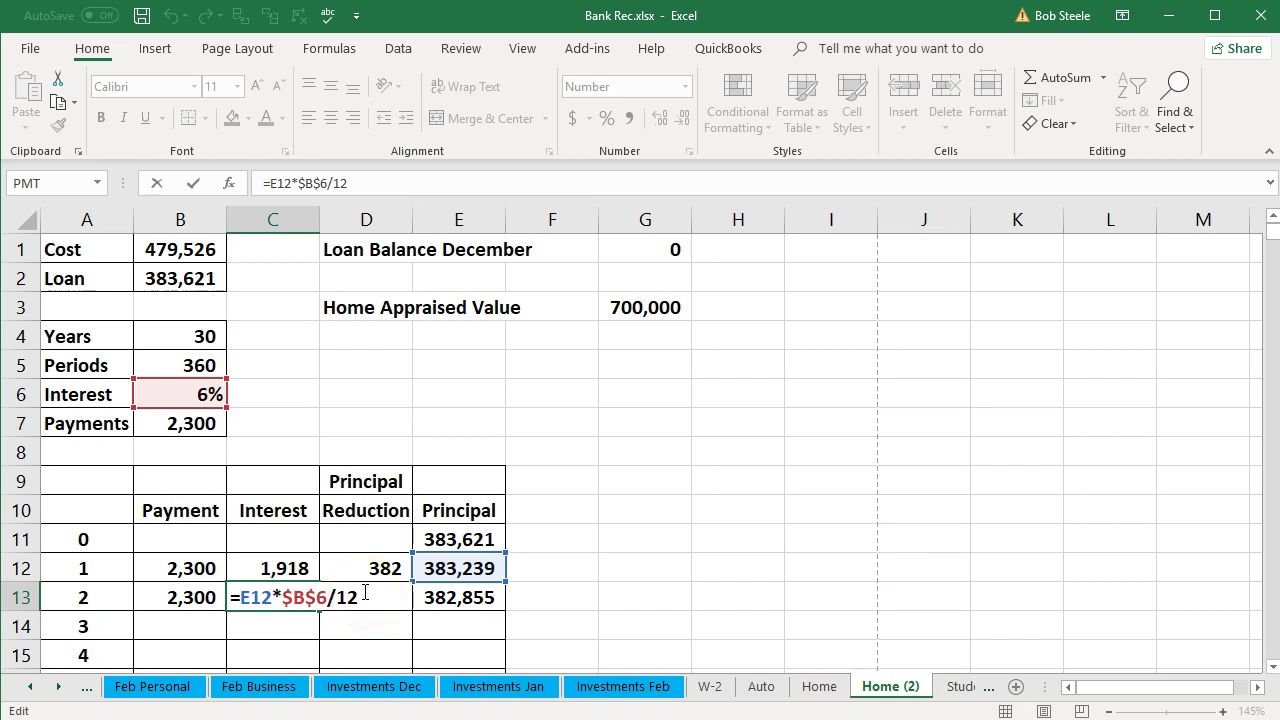
{"action": "key", "text": "Return"}
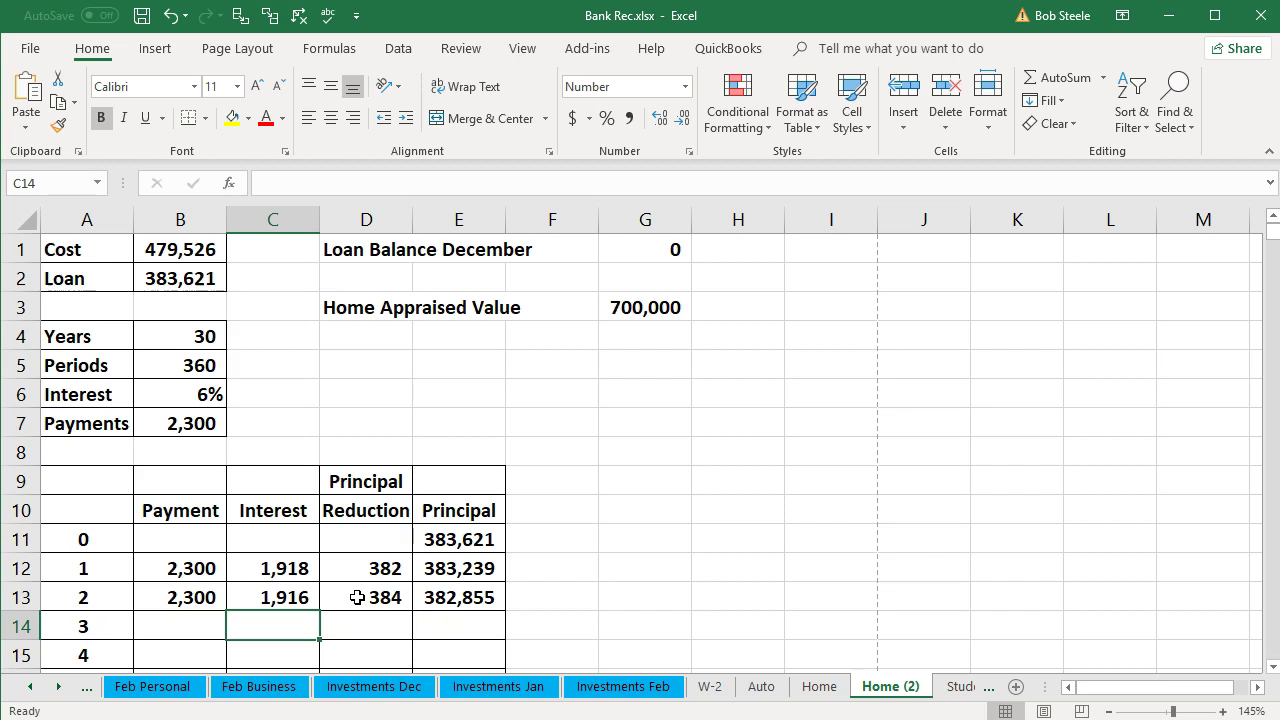
{"action": "double_click", "coordinate": [357, 597]}
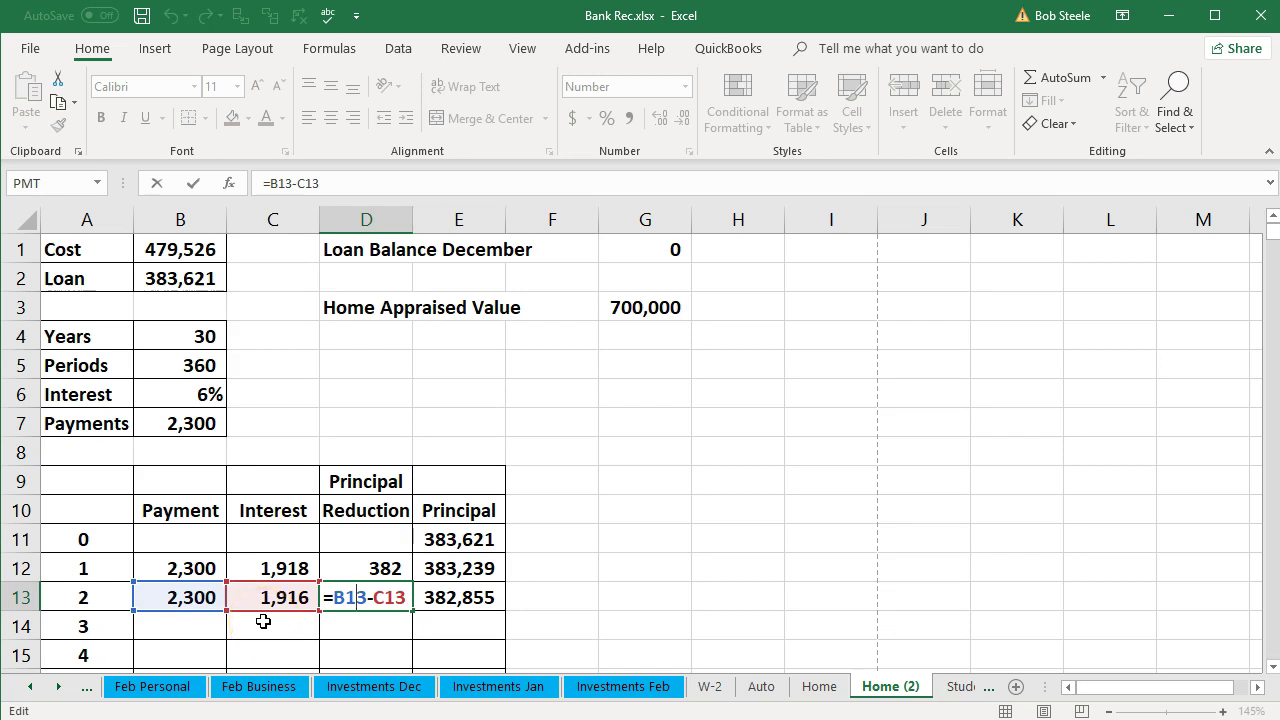
{"action": "key", "text": "Return"}
{"action": "left_click", "coordinate": [343, 596]}
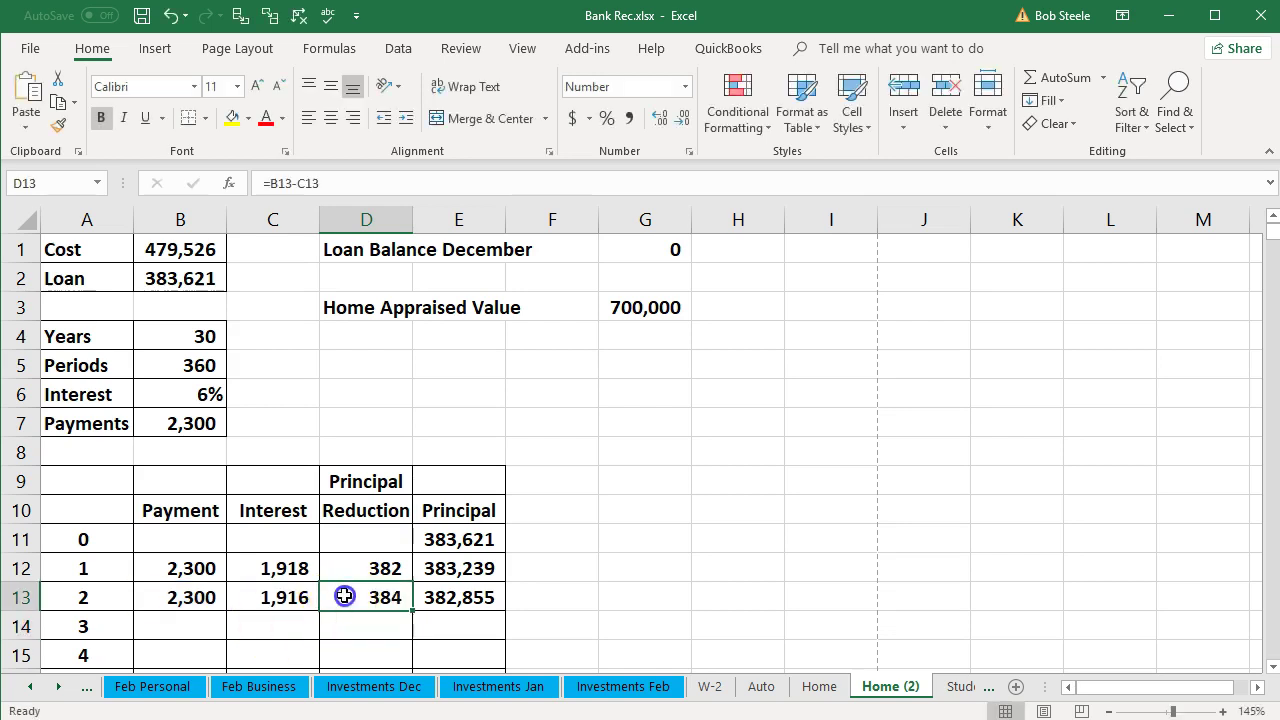
{"action": "double_click", "coordinate": [432, 600]}
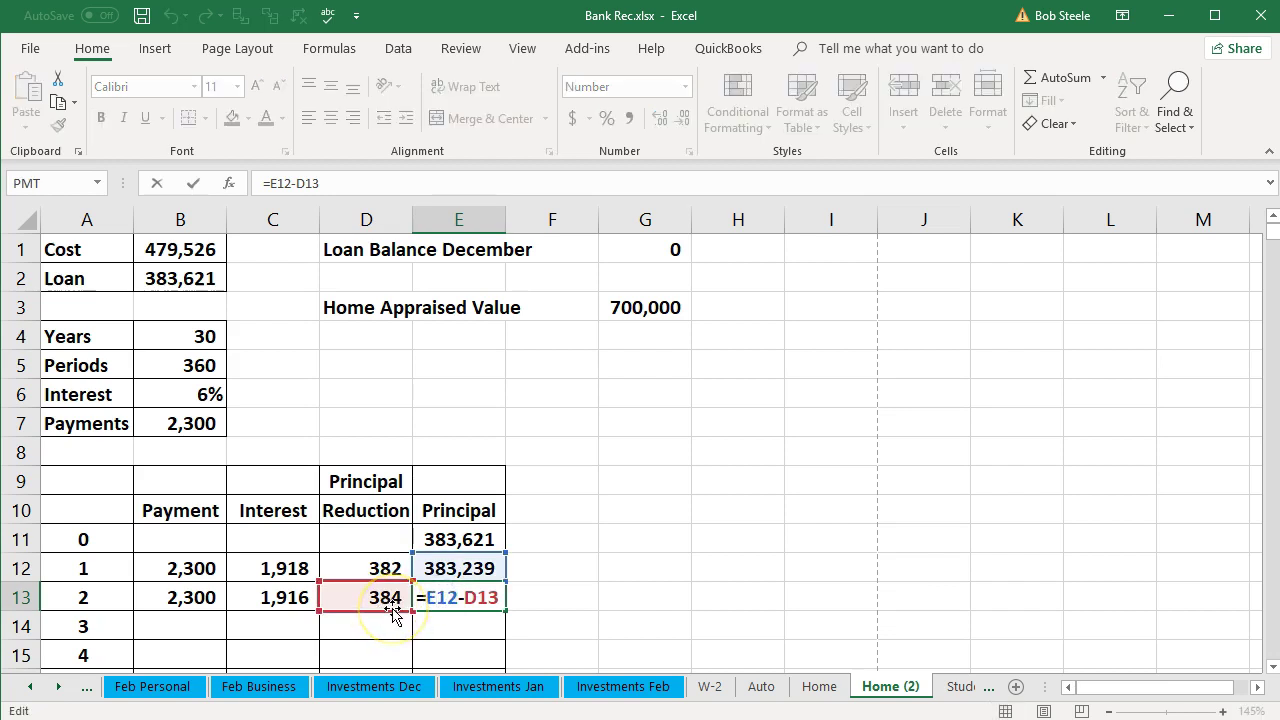
{"action": "key", "text": "Return"}
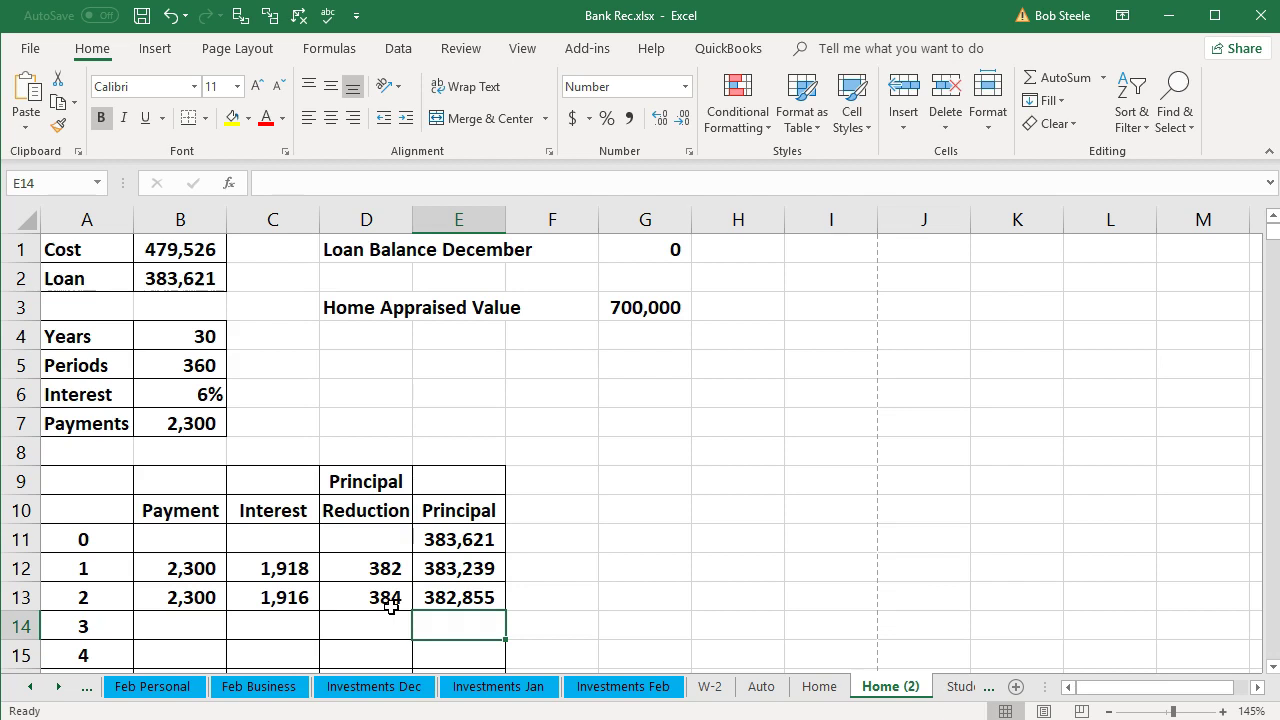
{"action": "left_click", "coordinate": [199, 575]}
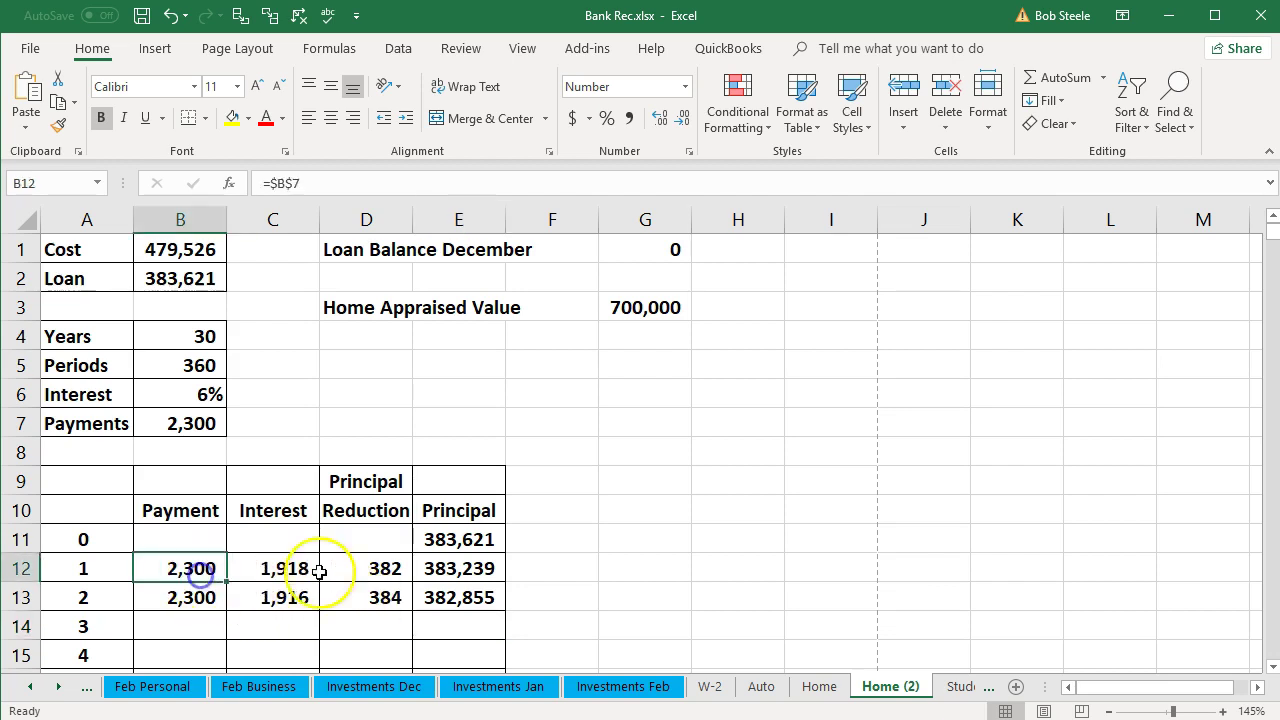
{"action": "key", "text": "Down"}
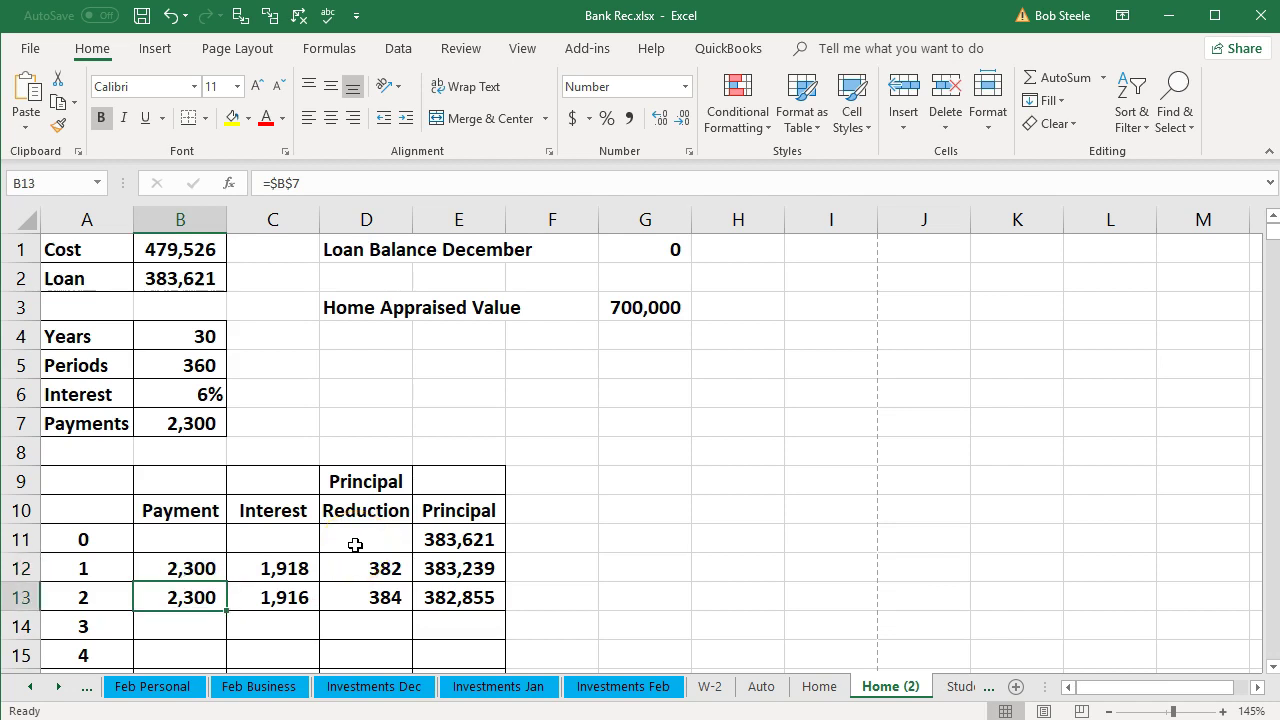
{"action": "key", "text": "Right"}
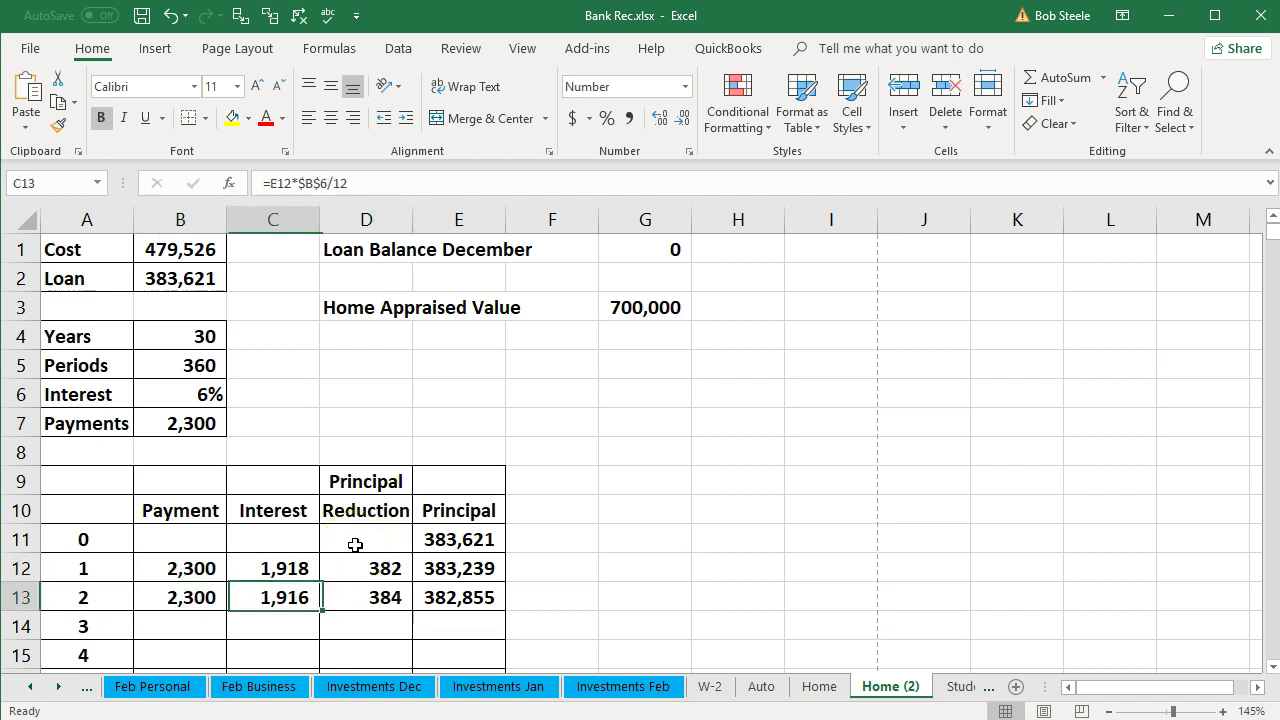
{"action": "key", "text": "Right"}
{"action": "key", "text": "Left"}
Fill the period 2 formulas in B13:E13 down to row 371, covering all periods through 360
{"action": "scroll", "coordinate": [340, 596], "scroll_direction": "down", "scroll_amount": 2}
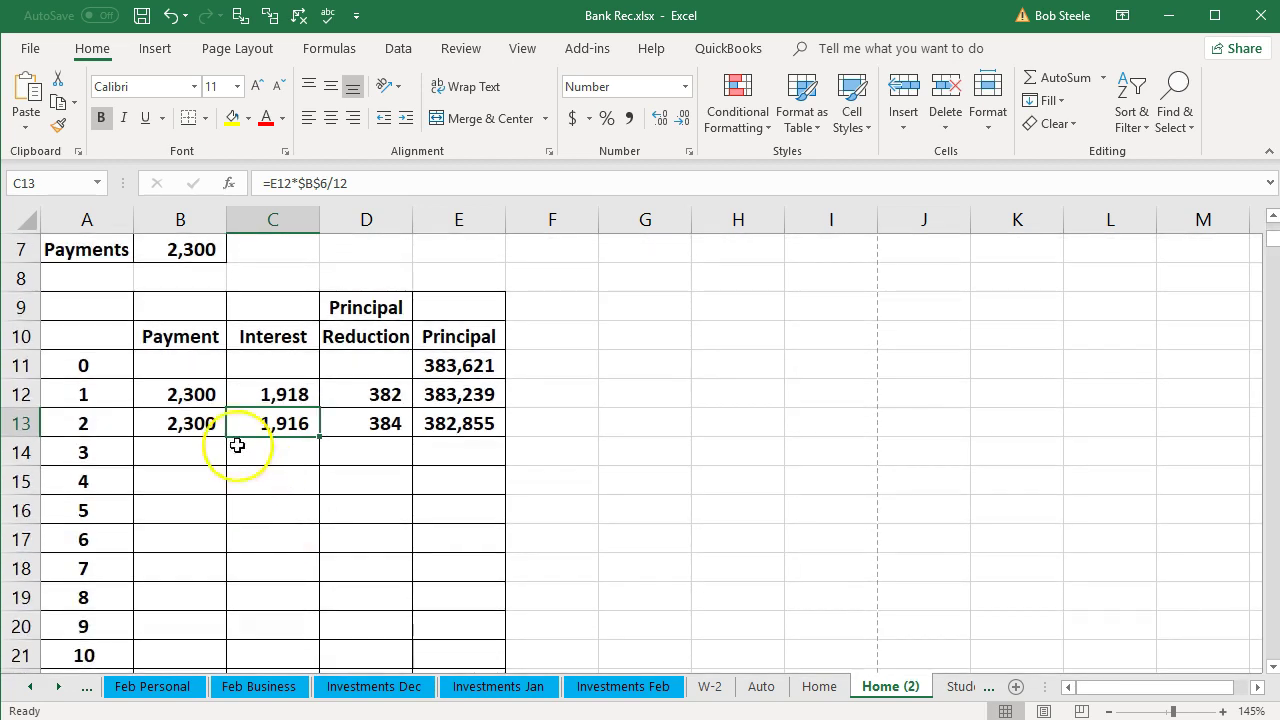
{"action": "left_click_drag", "start_coordinate": [191, 417], "coordinate": [423, 423]}
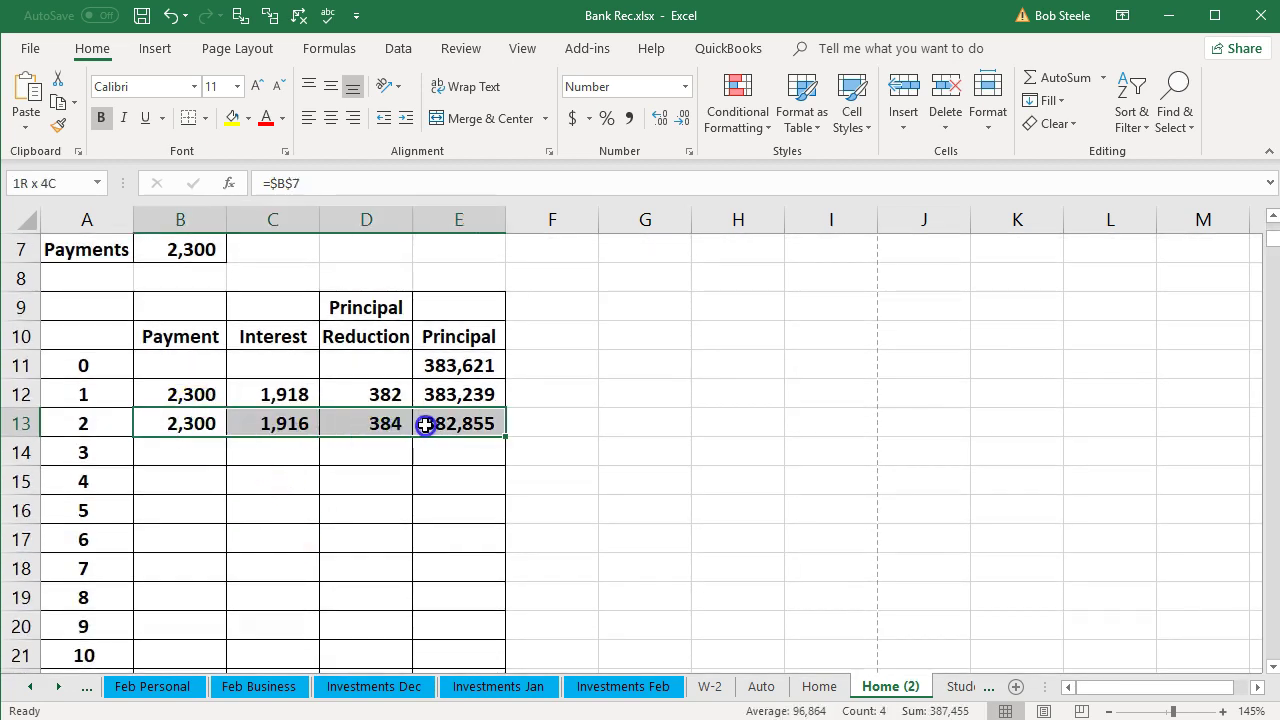
{"action": "left_click_drag", "start_coordinate": [195, 423], "coordinate": [449, 423]}
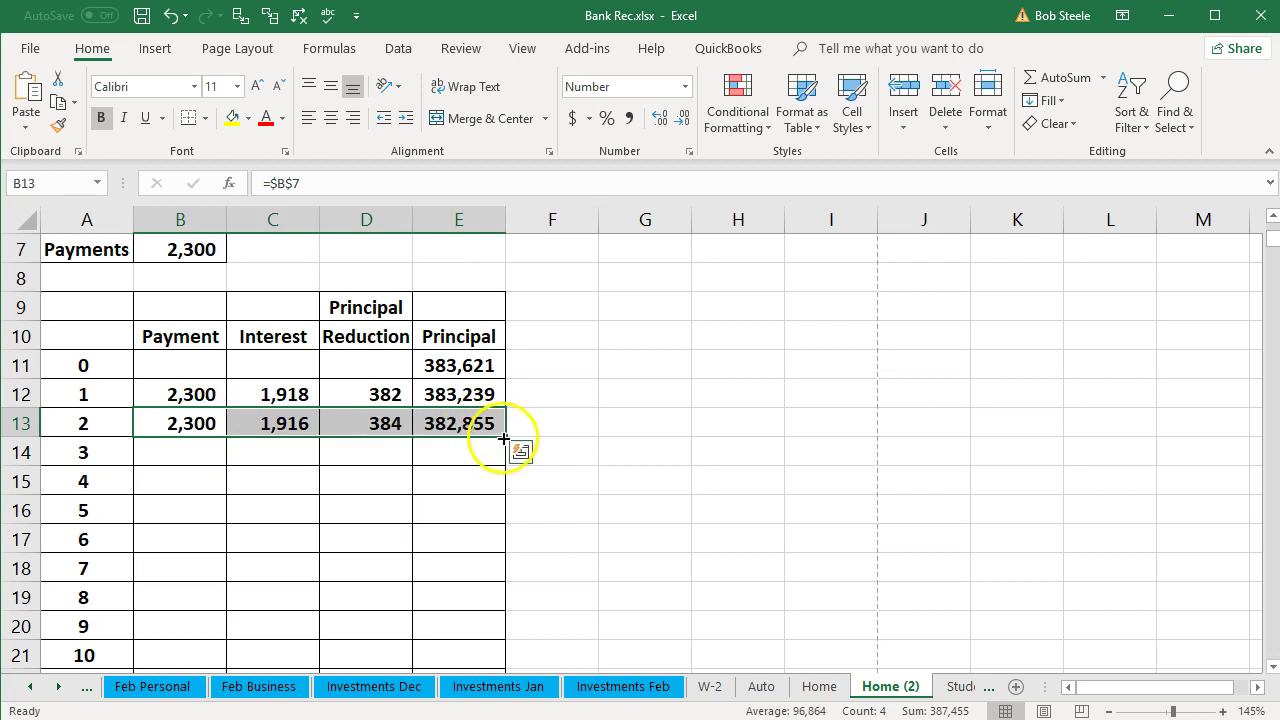
{"action": "left_click_drag", "start_coordinate": [505, 441], "coordinate": [493, 605]}
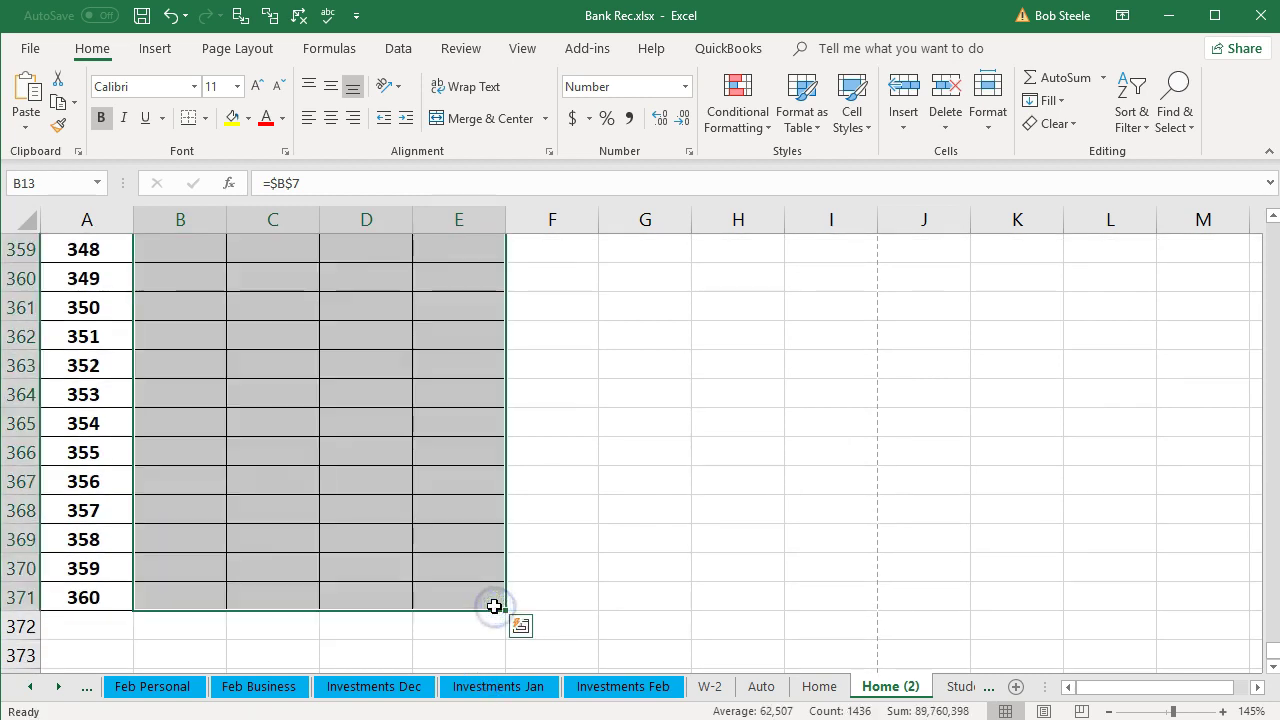
Examine the period 360 formulas in row 371 and review how interest and principal reduction change back up the schedule
{"action": "left_click", "coordinate": [479, 598]}
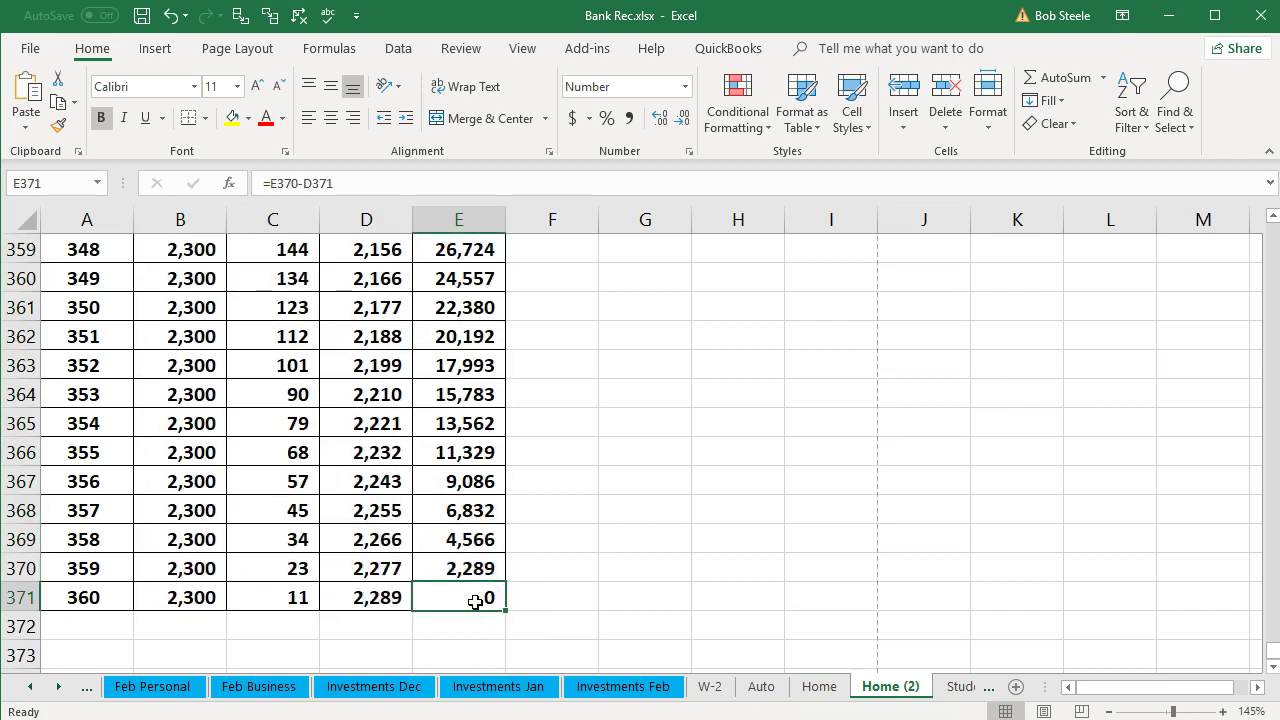
{"action": "left_click", "coordinate": [190, 598]}
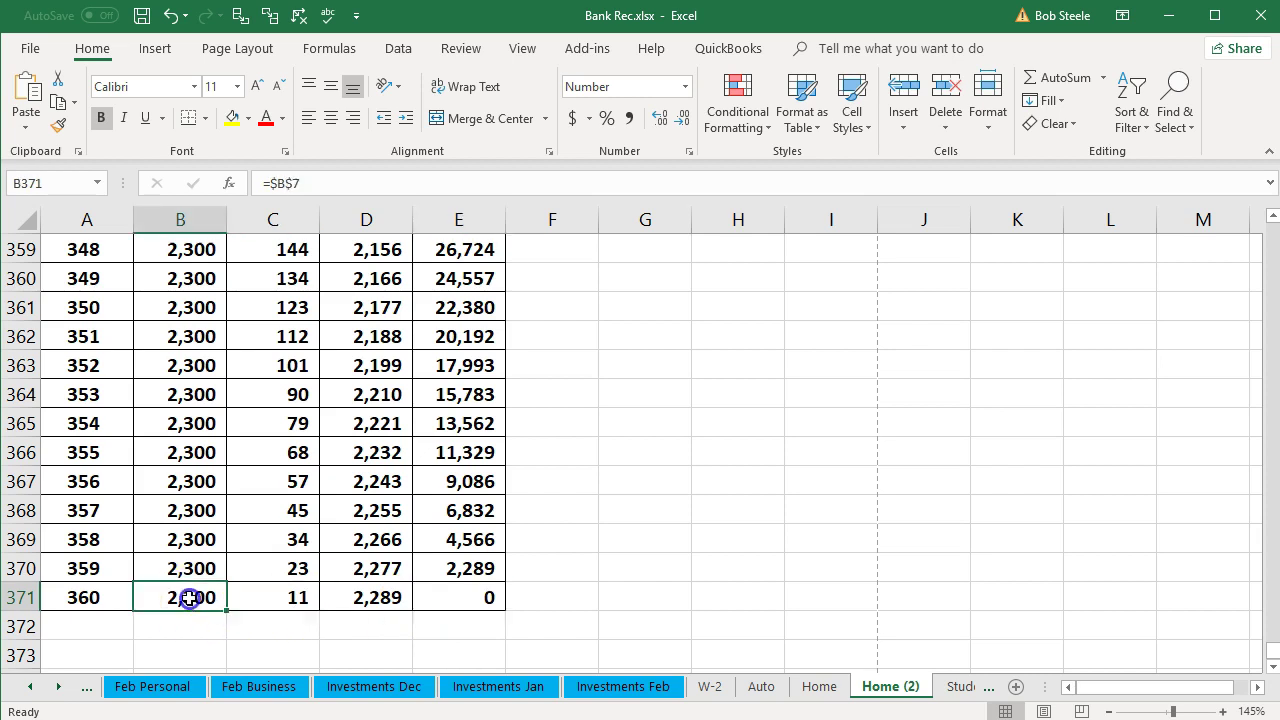
{"action": "left_click", "coordinate": [238, 596]}
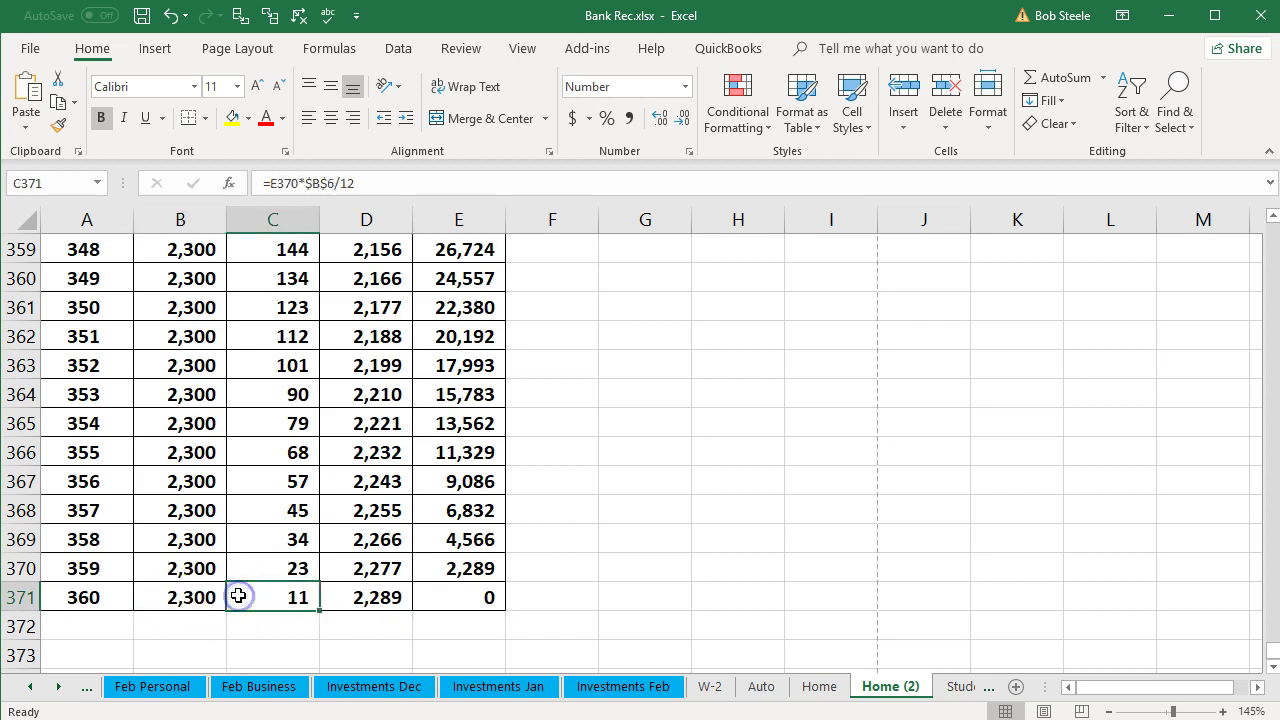
{"action": "left_click", "coordinate": [358, 594]}
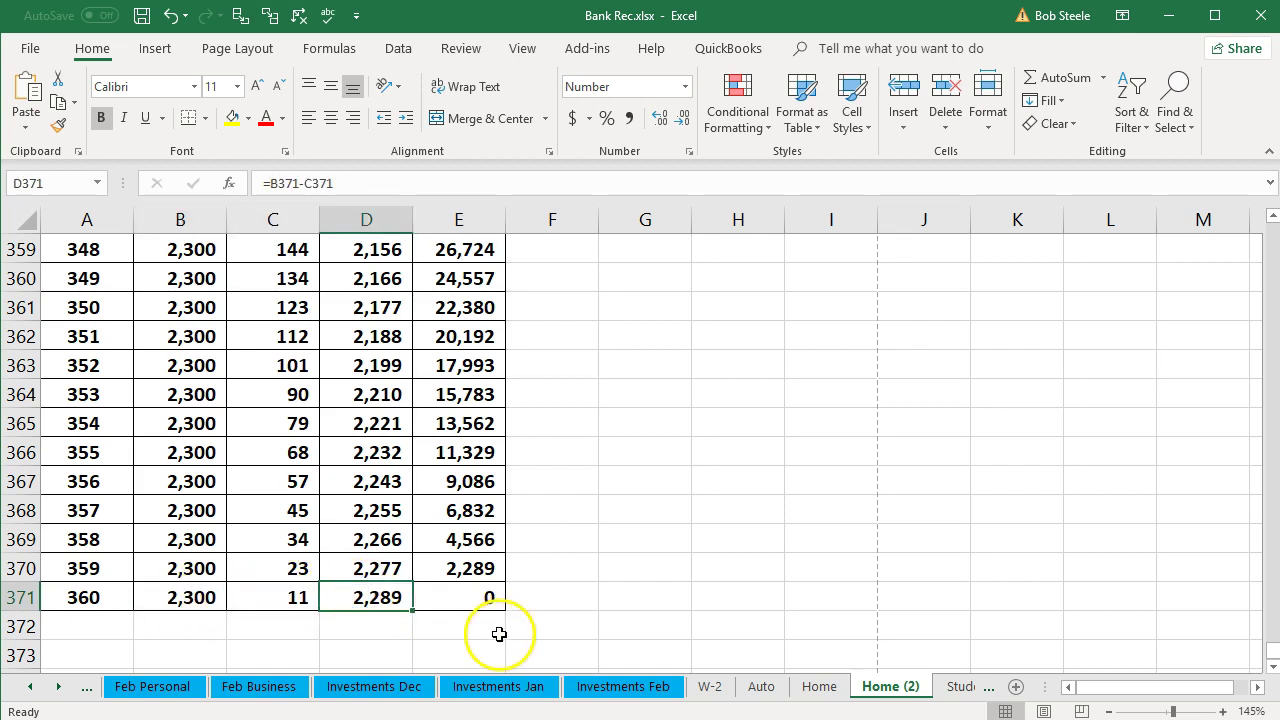
{"action": "scroll", "coordinate": [281, 598], "scroll_direction": "up", "scroll_amount": 5}
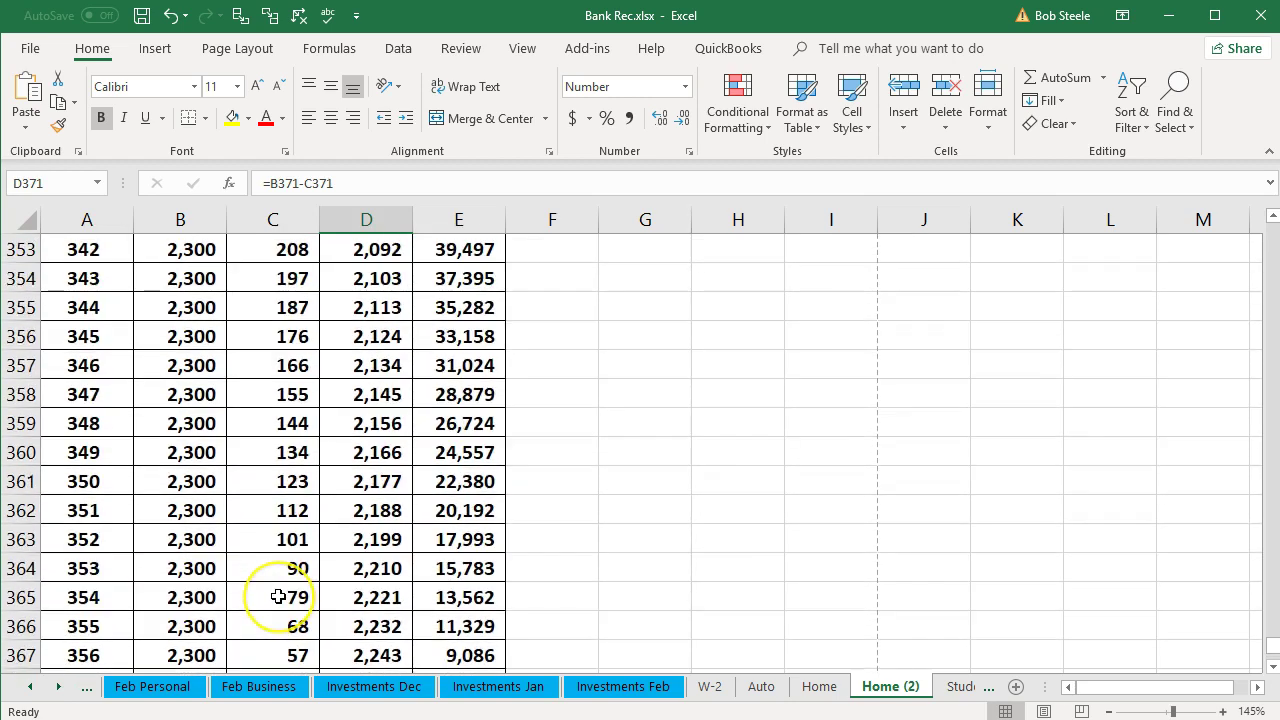
{"action": "scroll", "coordinate": [356, 568], "scroll_direction": "up", "scroll_amount": 4}
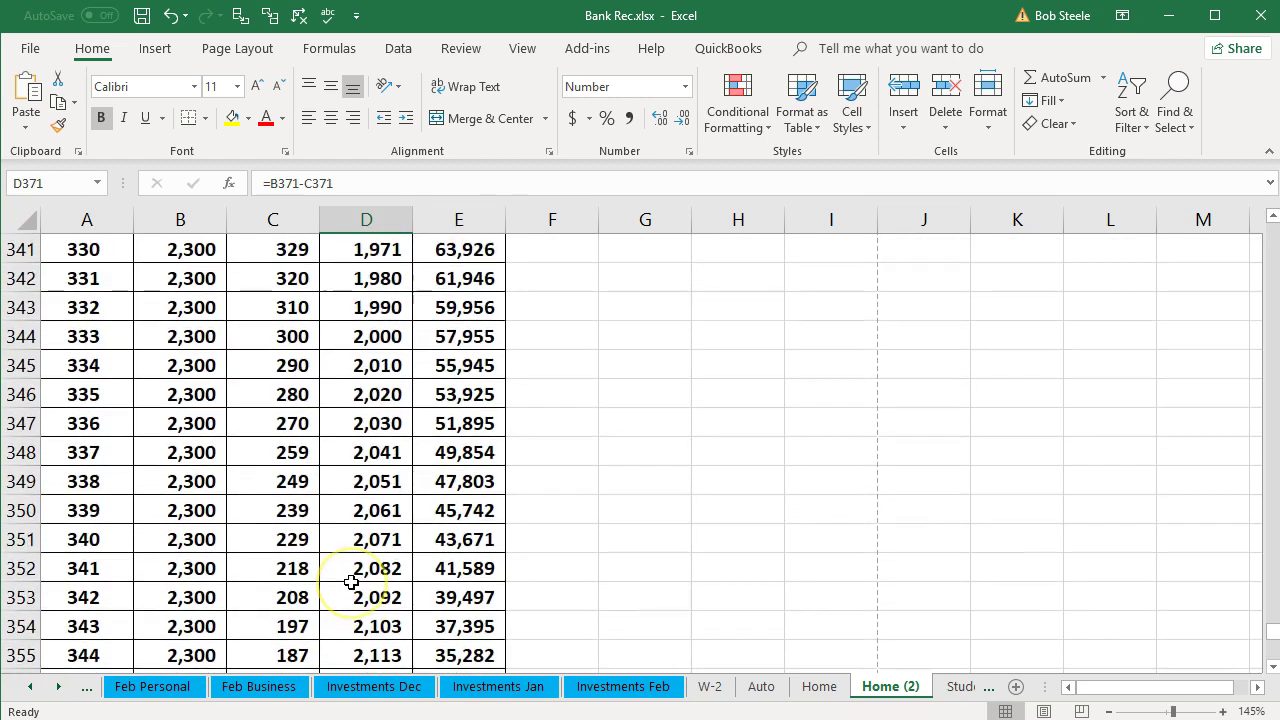
{"action": "scroll", "coordinate": [352, 581], "scroll_direction": "up", "scroll_amount": 4}
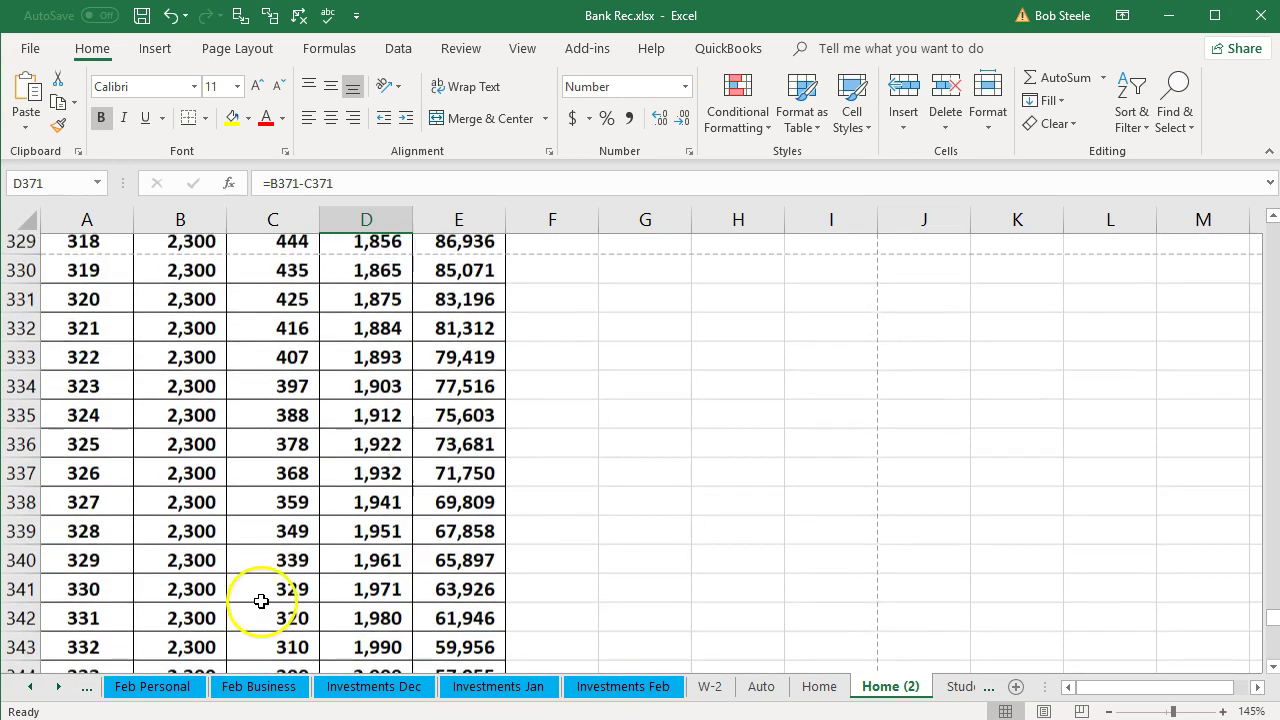
{"action": "scroll", "coordinate": [190, 590], "scroll_direction": "up", "scroll_amount": 5}
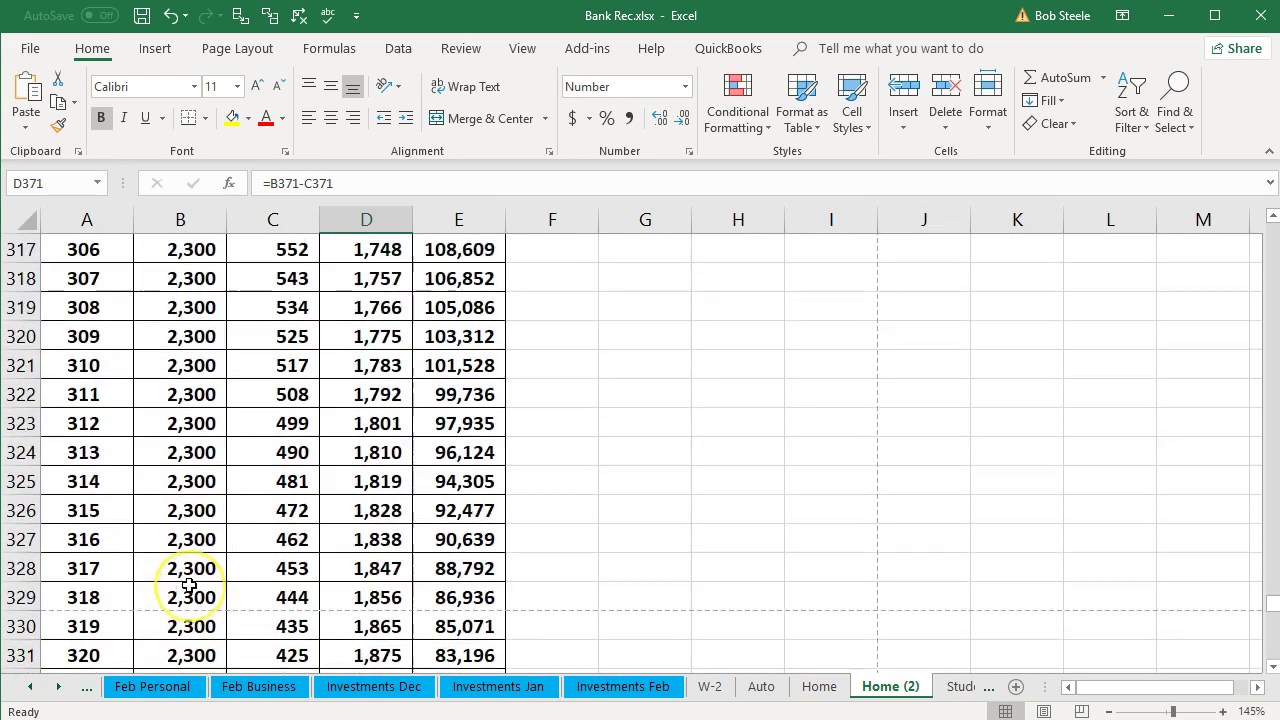
{"action": "scroll", "coordinate": [189, 586], "scroll_direction": "up", "scroll_amount": 6}
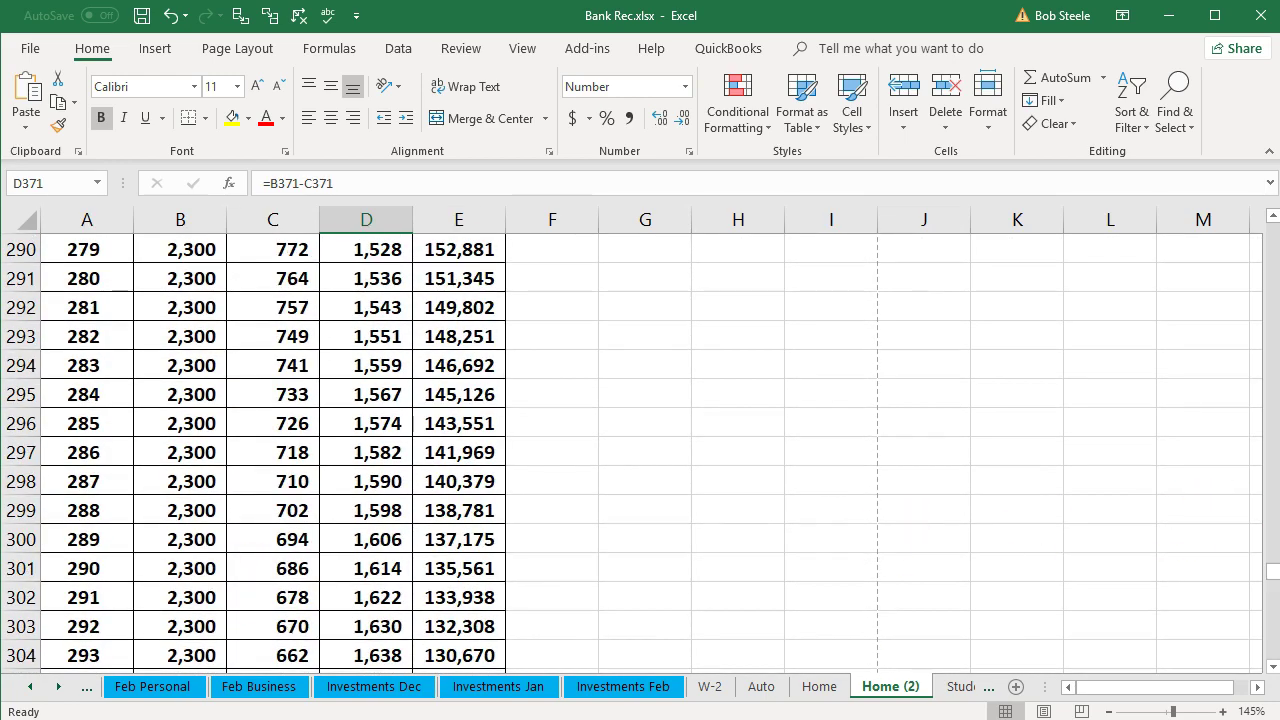
Review the period 1 payment in B12 and switch to the Mortgage Expense transaction detail report in QuickBooks
{"action": "left_click_drag", "start_coordinate": [1270, 402], "coordinate": [1203, 203]}
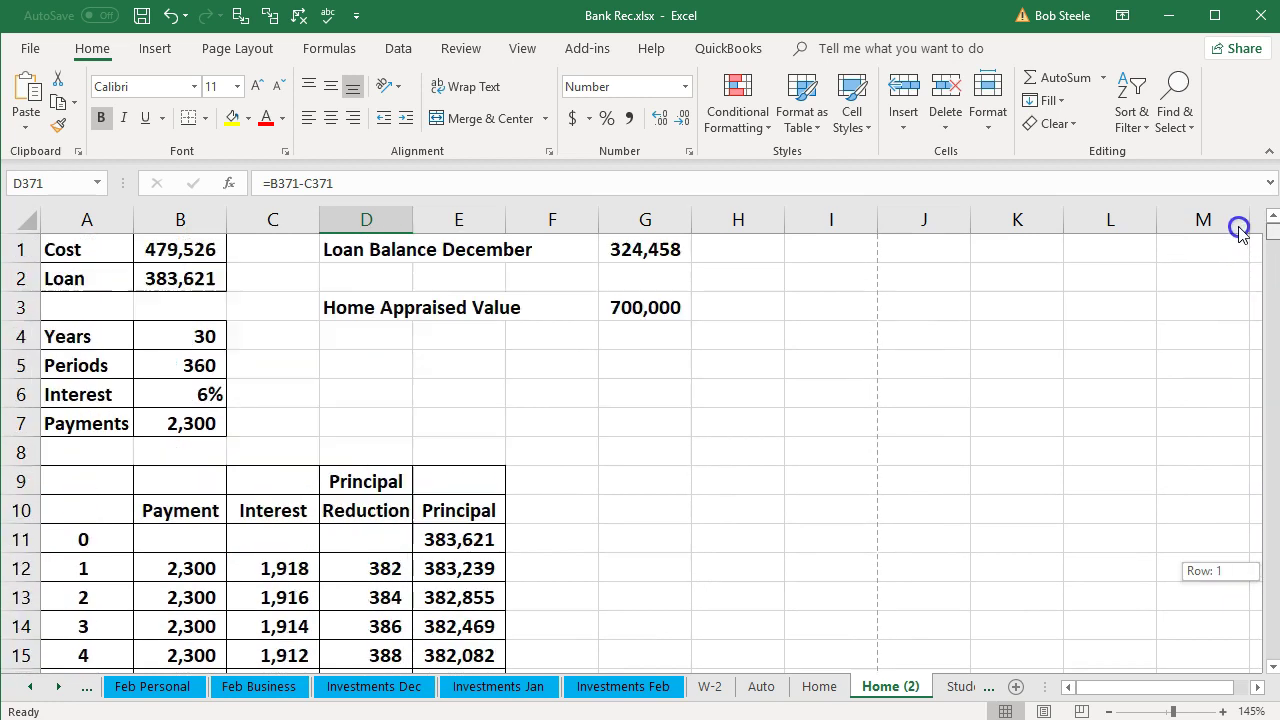
{"action": "scroll", "coordinate": [570, 520], "scroll_direction": "down", "scroll_amount": 1}
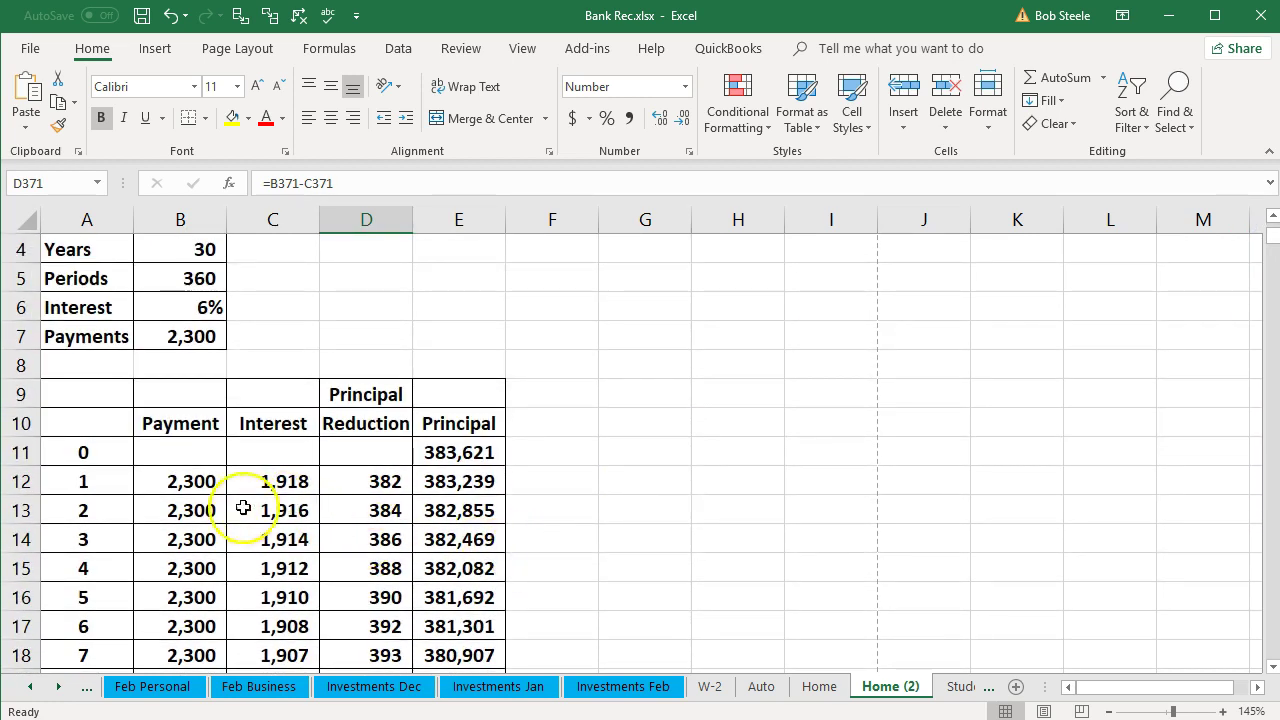
{"action": "left_click", "coordinate": [192, 482]}
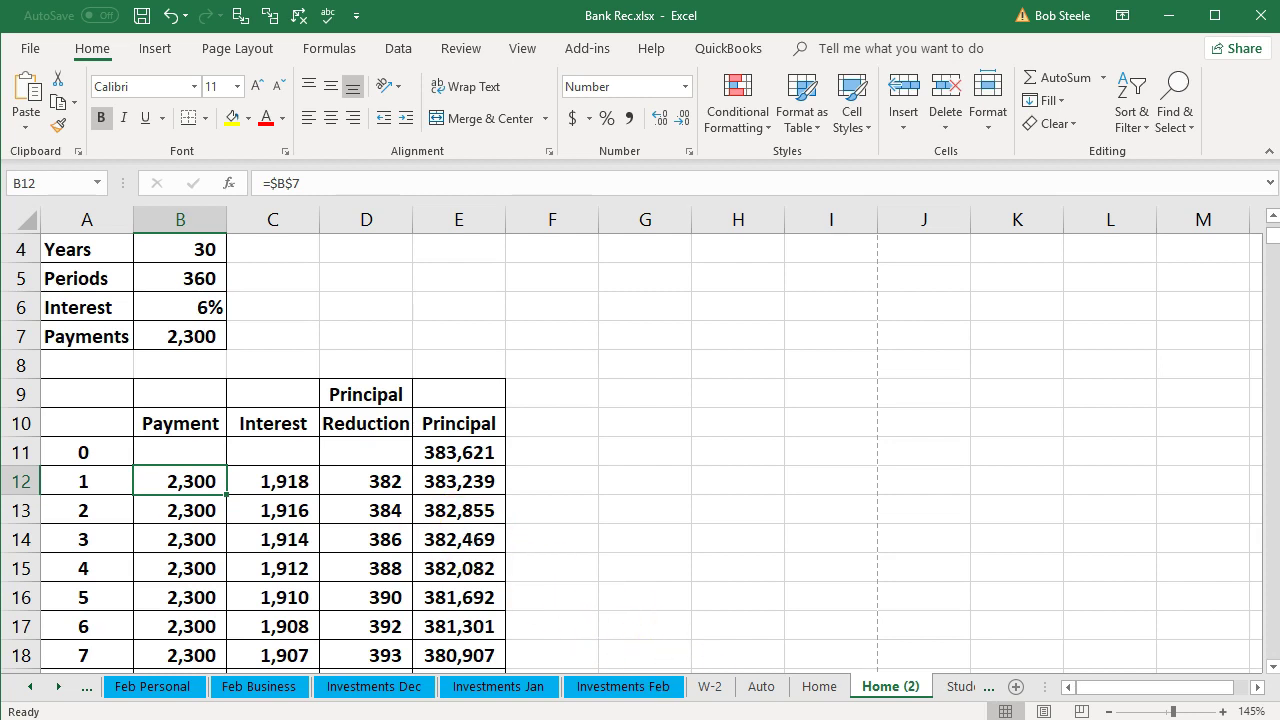
{"action": "key", "text": "alt+Tab"}
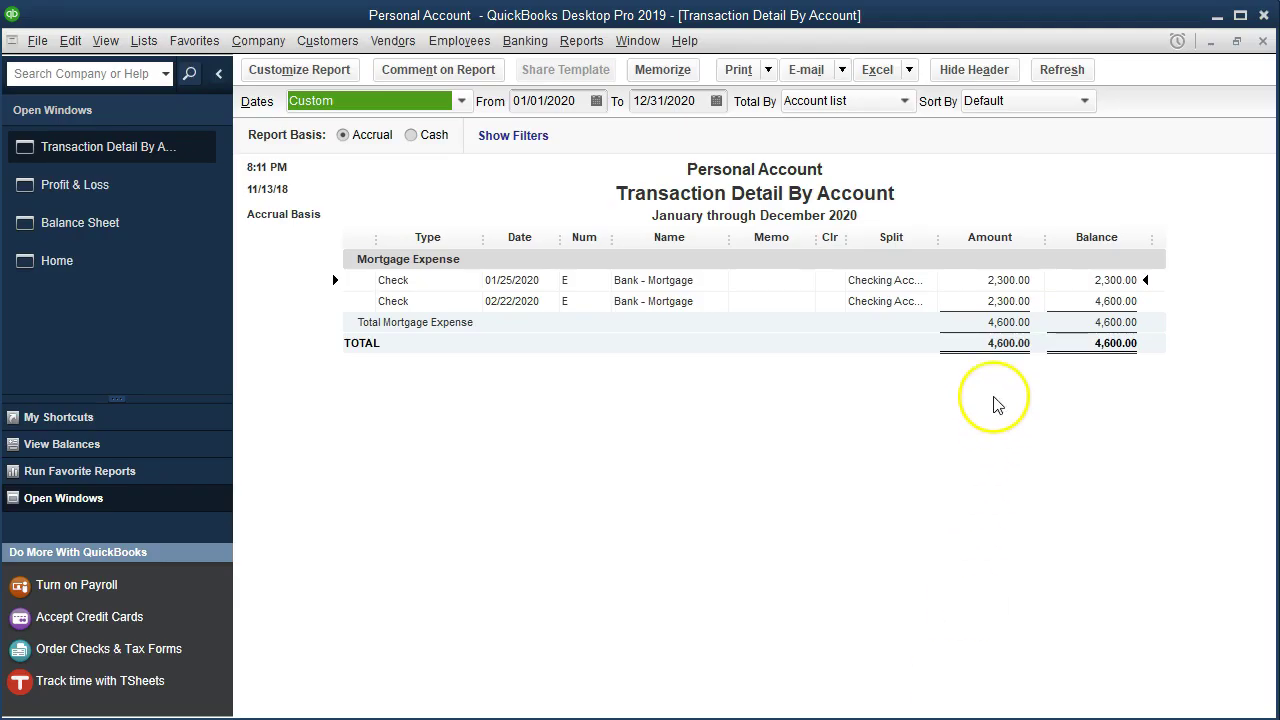